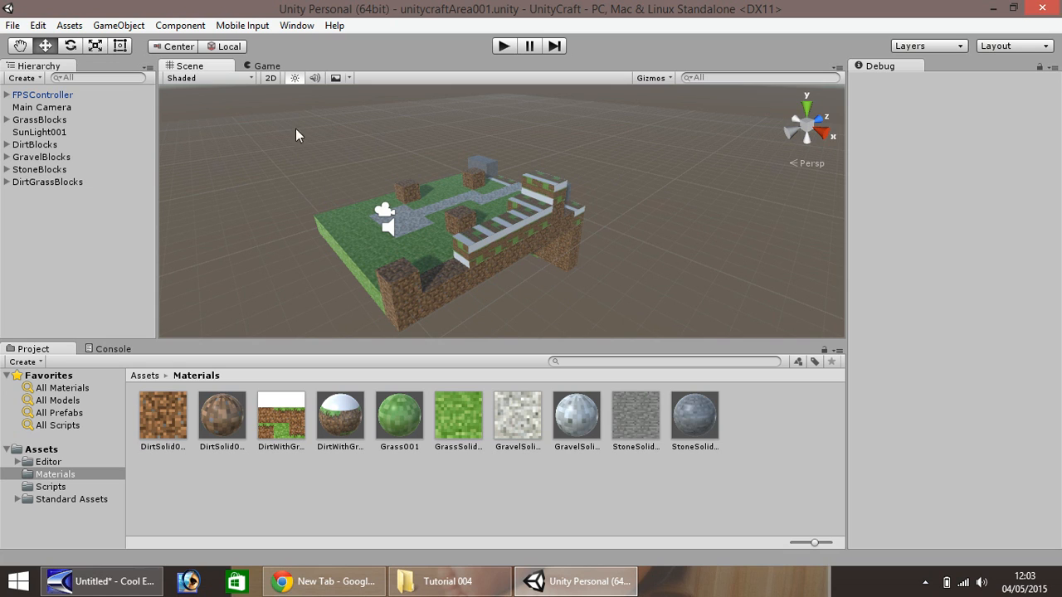
{"action": "left_click", "coordinate": [119, 25]}
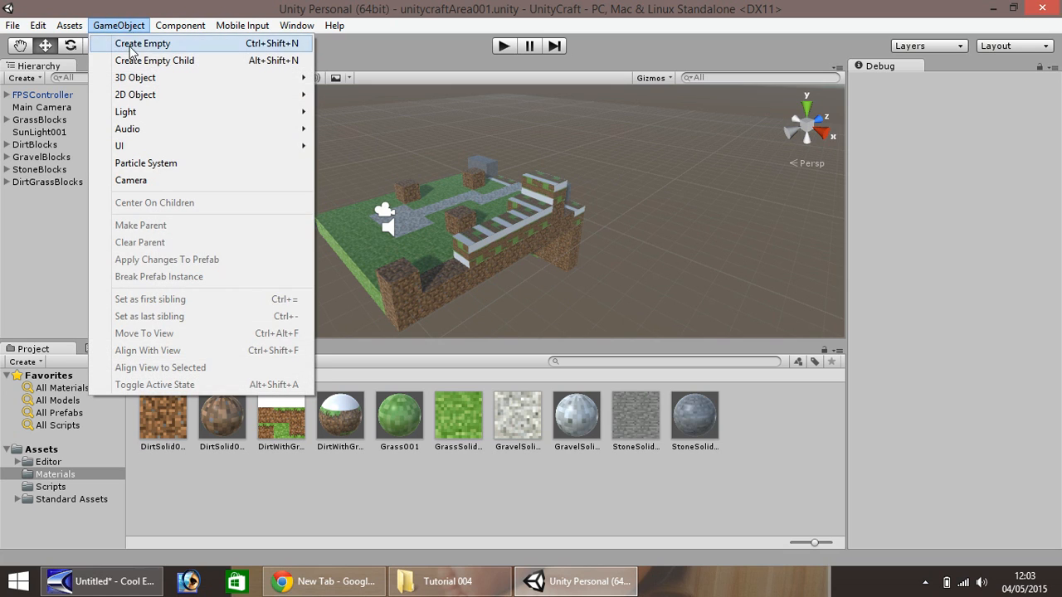
{"action": "mouse_move", "coordinate": [176, 78]}
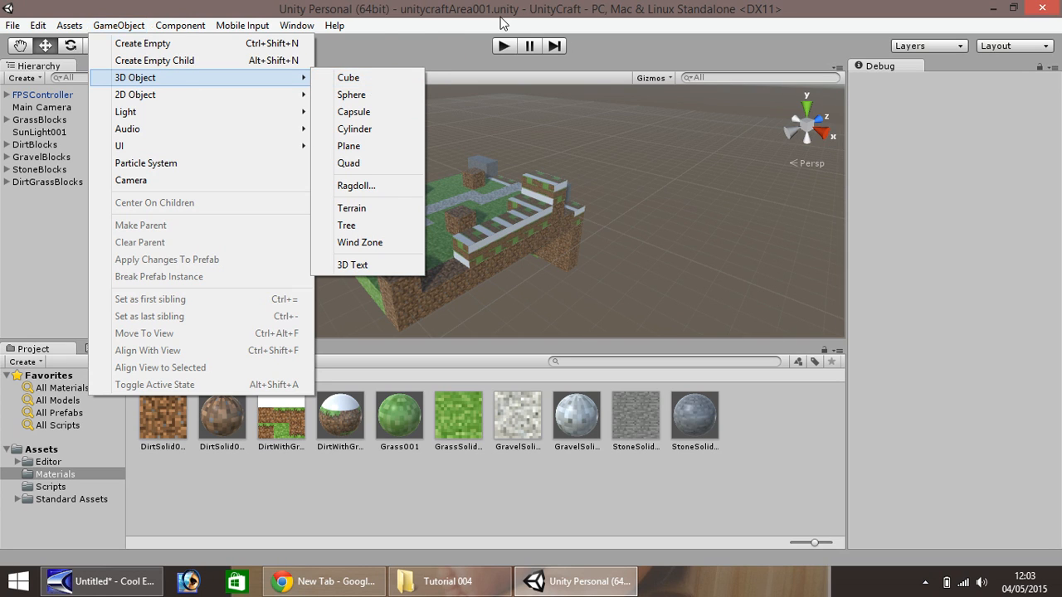
{"action": "left_click", "coordinate": [397, 369]}
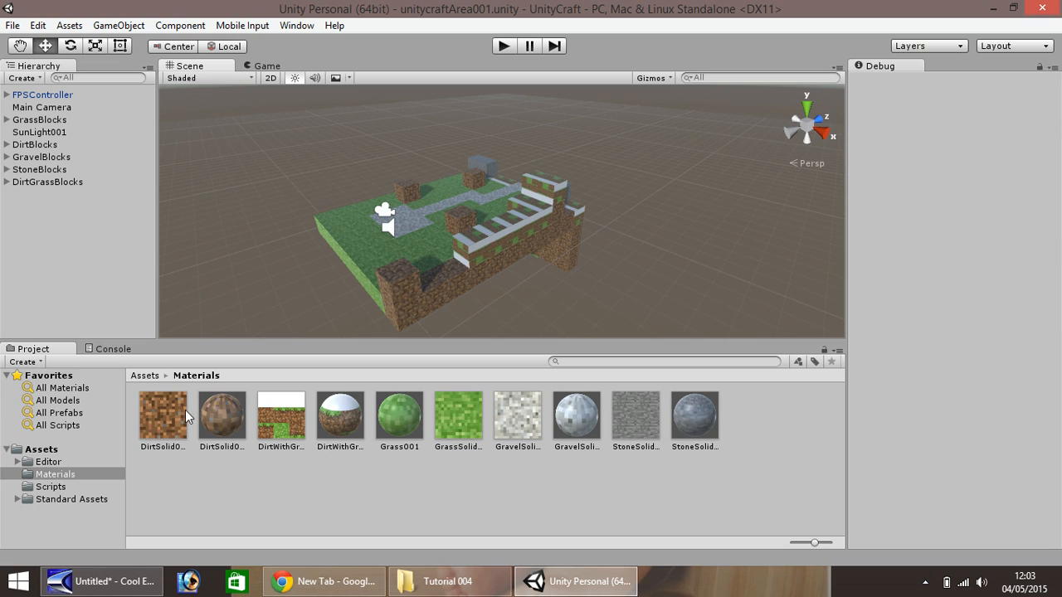
{"action": "left_click", "coordinate": [229, 409]}
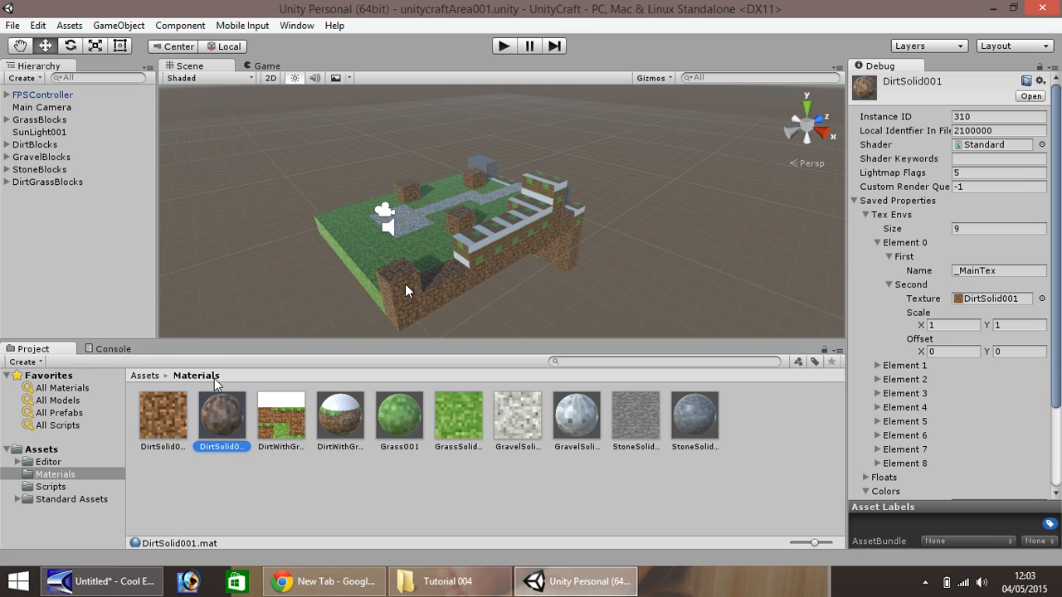
{"action": "left_click_drag", "start_coordinate": [158, 414], "coordinate": [235, 372]}
{"action": "left_click", "coordinate": [51, 488]}
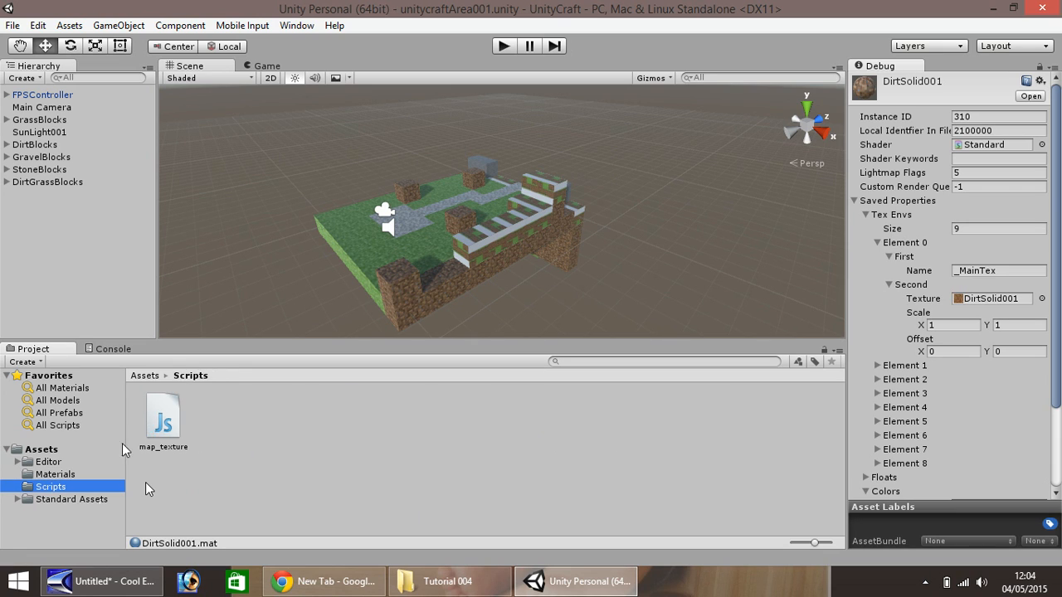
{"action": "left_click", "coordinate": [46, 462]}
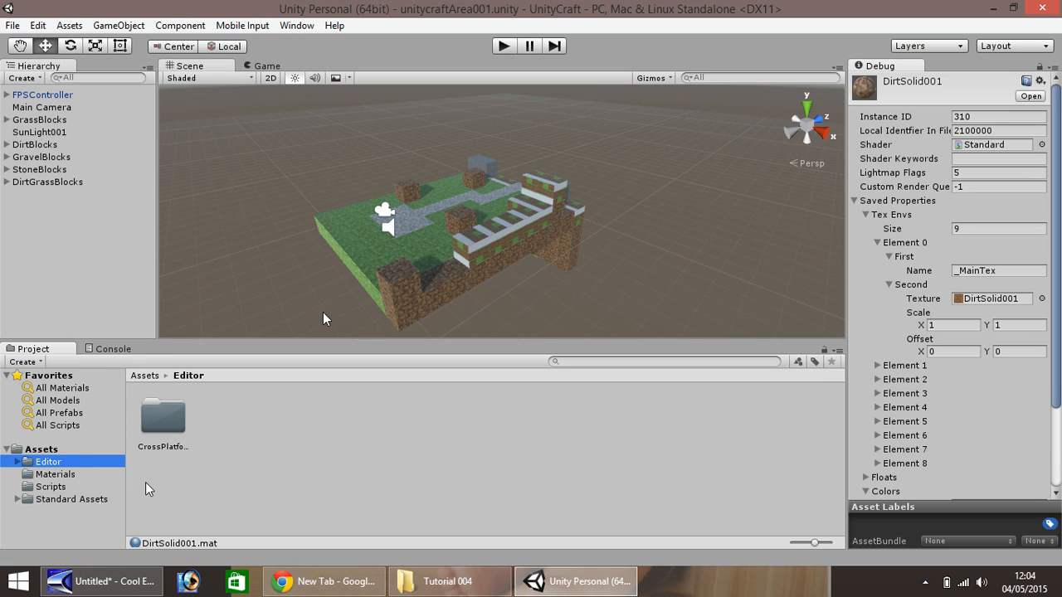
Duplicate the dirt block at the ledge in one-unit snapped moves, ending at X 10.35, Y 0.36, Z -2.08, and play-test the scene
{"action": "left_click", "coordinate": [452, 283]}
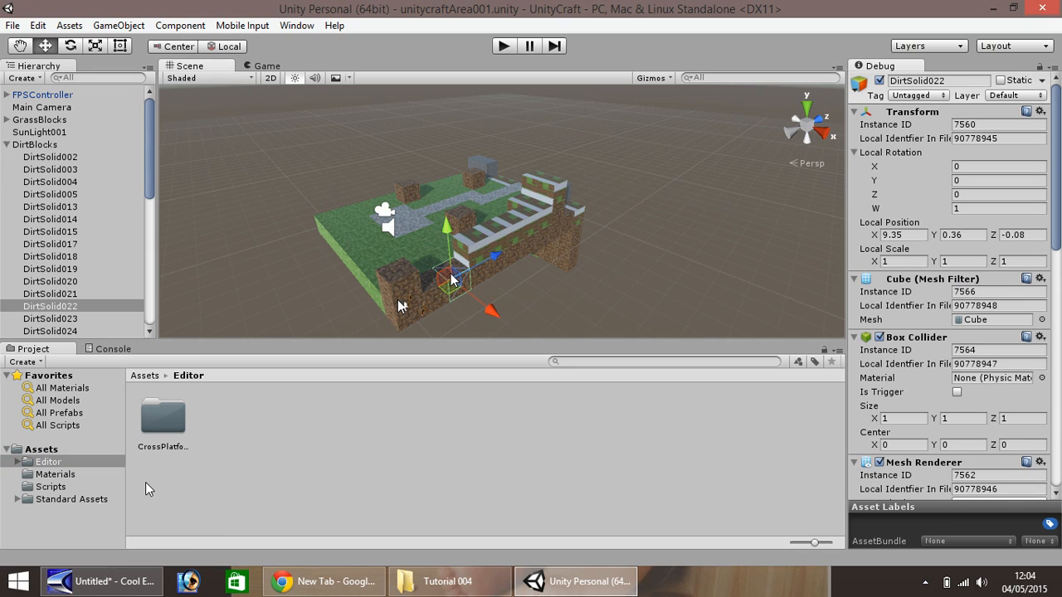
{"action": "key", "text": "ctrl+d"}
{"action": "left_click_drag", "start_coordinate": [489, 311], "coordinate": [503, 317], "text": "ctrl"}
{"action": "key", "text": "ctrl+d"}
{"action": "left_click_drag", "start_coordinate": [510, 269], "coordinate": [461, 296], "text": "ctrl"}
{"action": "key", "text": "ctrl+d"}
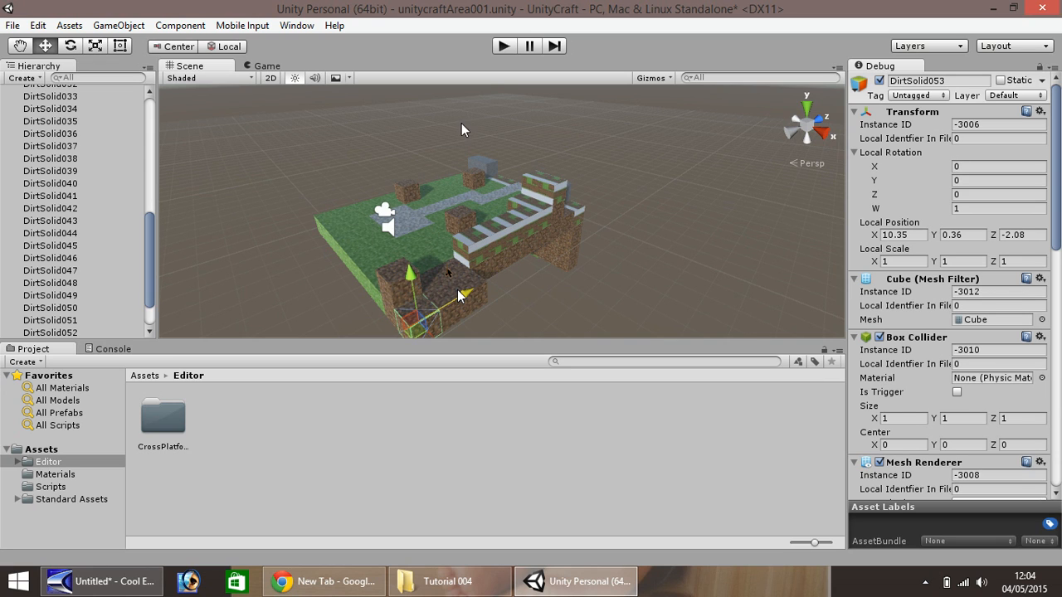
{"action": "left_click", "coordinate": [505, 47]}
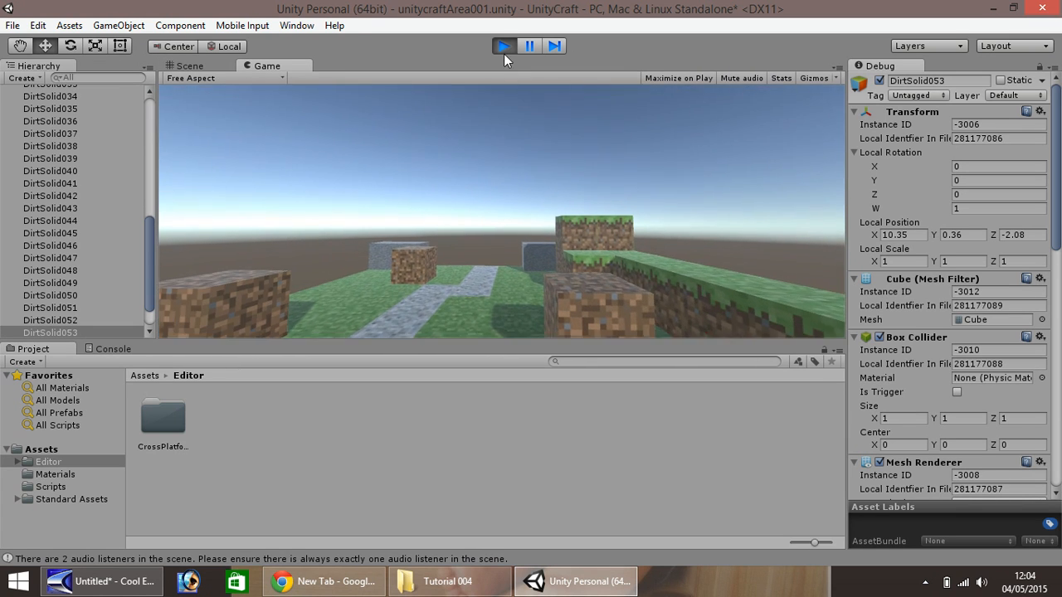
{"action": "left_click", "coordinate": [503, 47]}
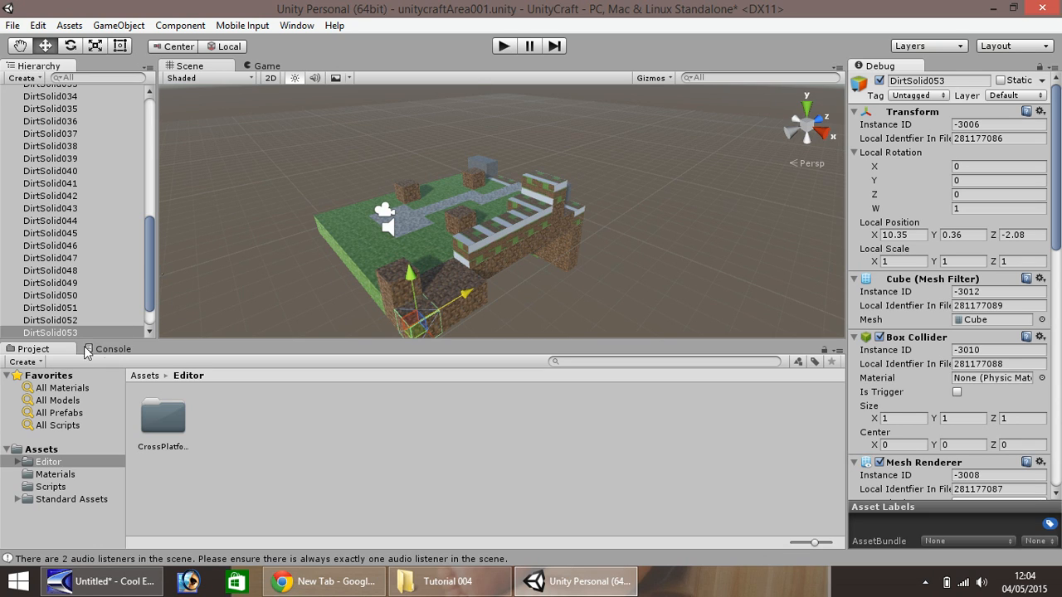
Collapse the DirtBlocks group in the hierarchy and show the contents of the Materials folder
{"action": "left_click_drag", "start_coordinate": [151, 284], "coordinate": [153, 141]}
{"action": "left_click", "coordinate": [7, 145]}
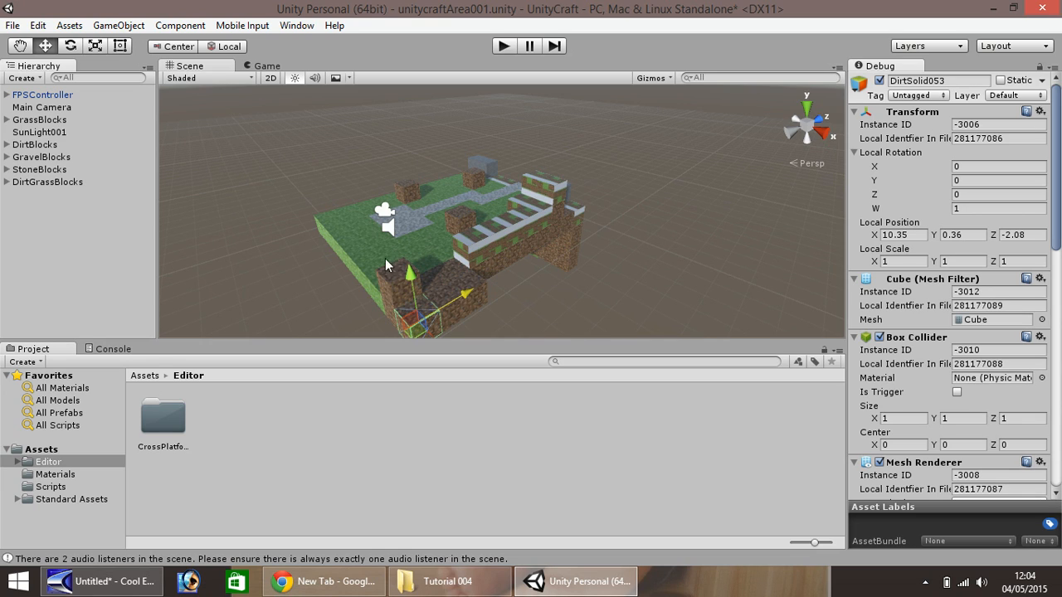
{"action": "left_click", "coordinate": [60, 475]}
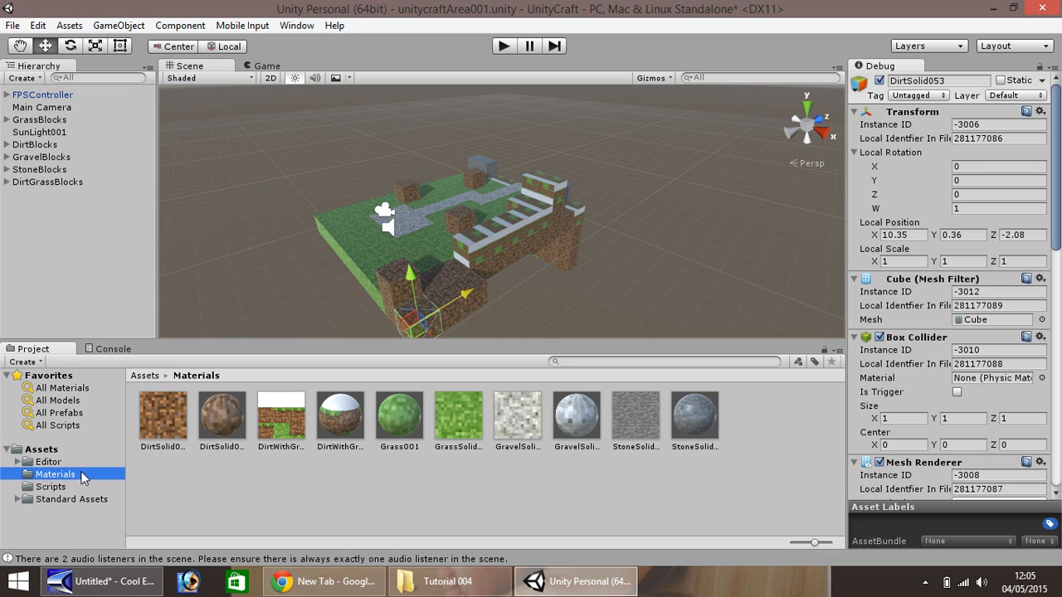
Create a 3D cube and set its local position to X 0, Y 0, Z 0
{"action": "left_click", "coordinate": [133, 27]}
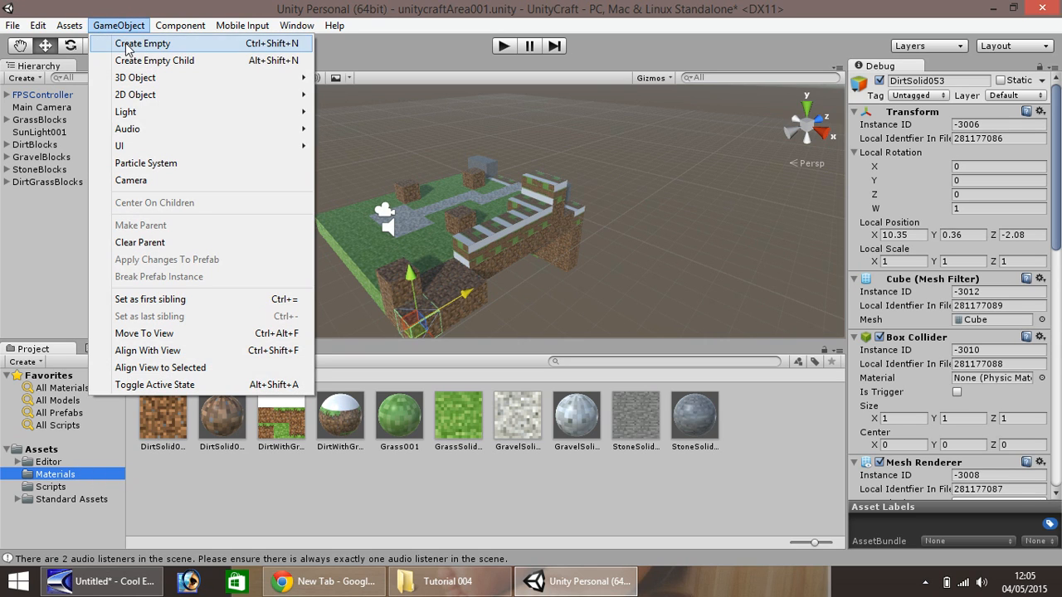
{"action": "mouse_move", "coordinate": [151, 83]}
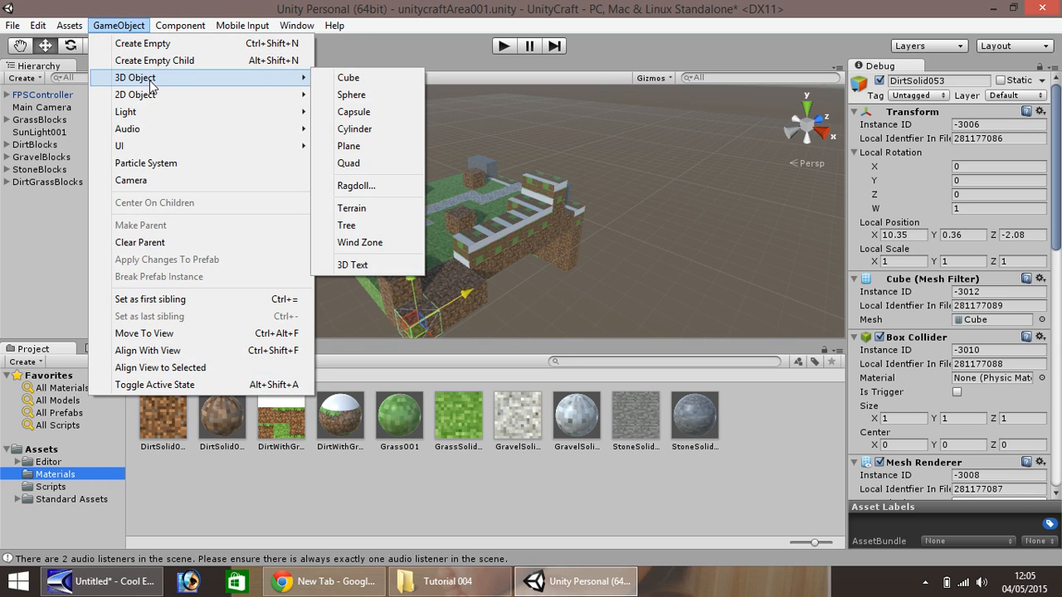
{"action": "left_click", "coordinate": [344, 78]}
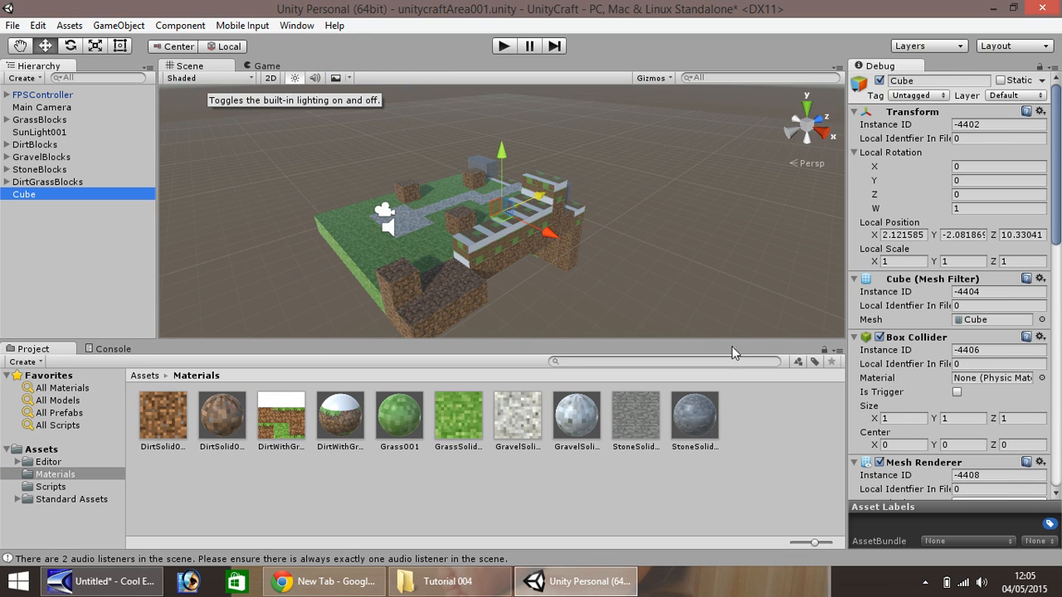
{"action": "left_click", "coordinate": [906, 235]}
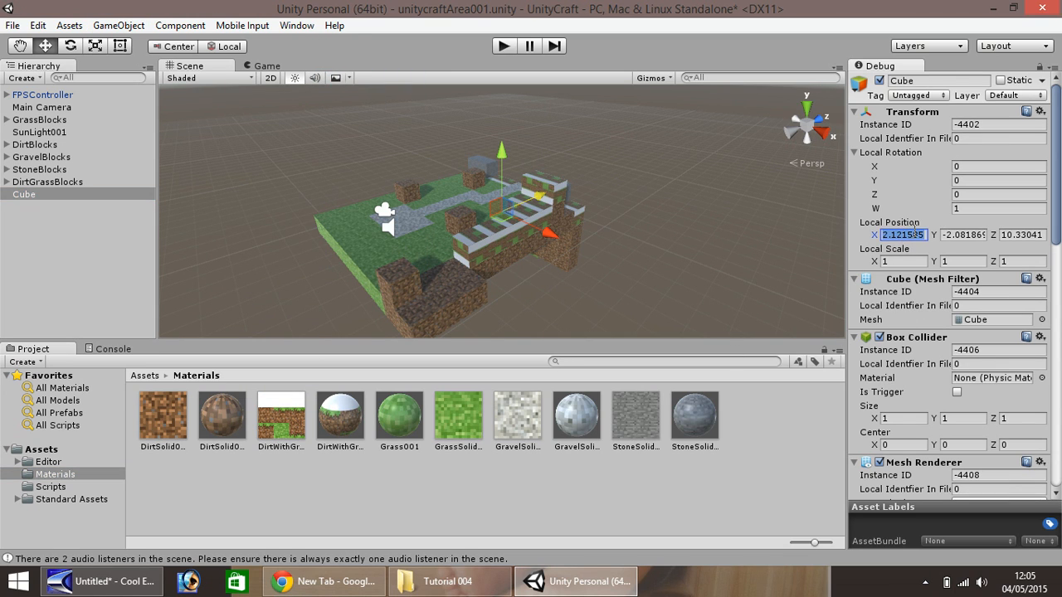
{"action": "type", "text": "0"}
{"action": "key", "text": "Tab"}
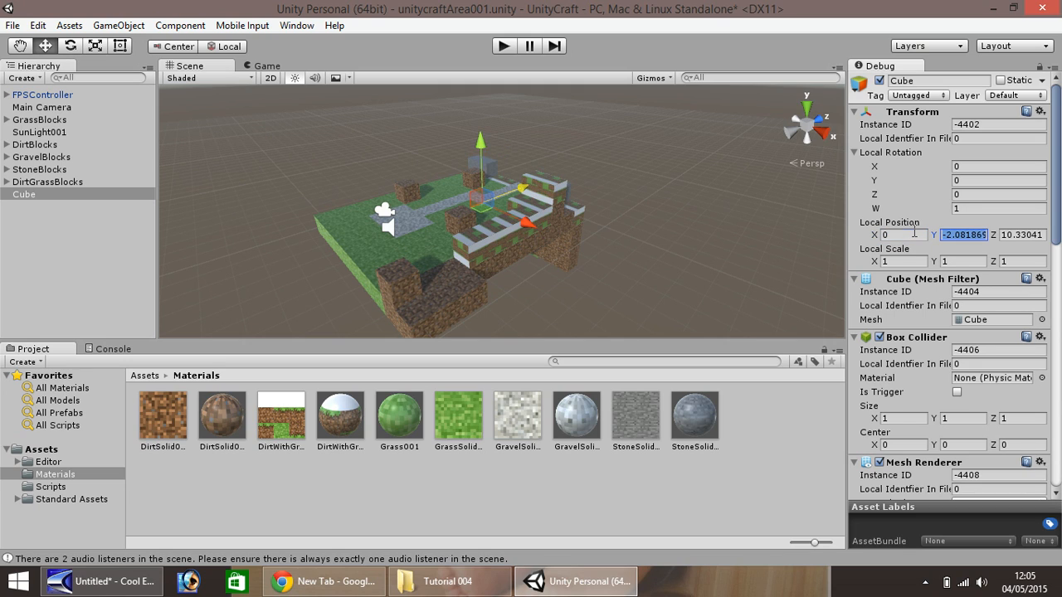
{"action": "type", "text": "0"}
{"action": "key", "text": "Tab"}
{"action": "type", "text": "0"}
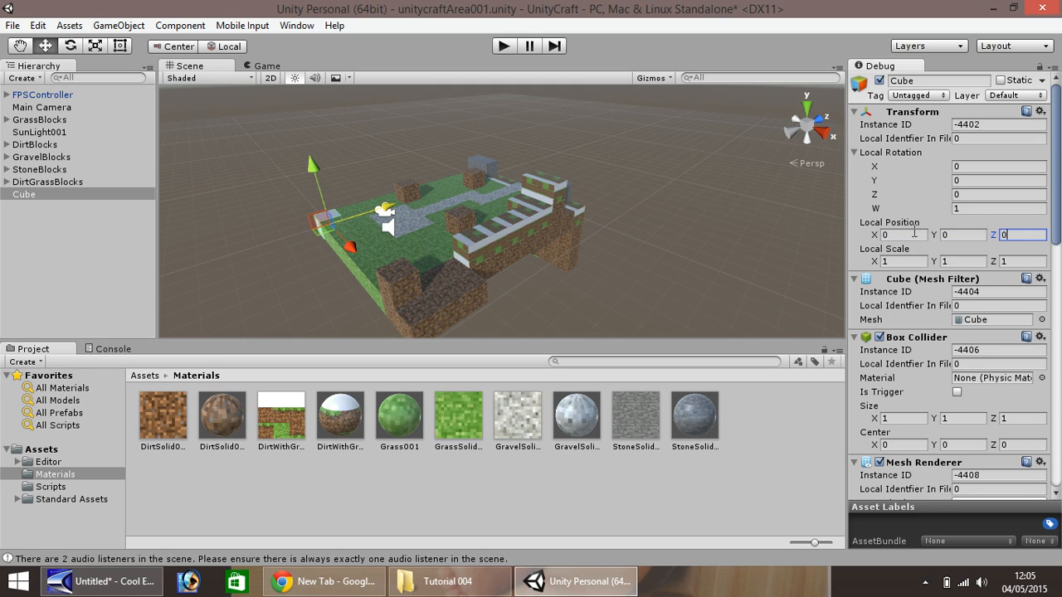
Rename the new cube object in the hierarchy as SteveArm
{"action": "right_click", "coordinate": [32, 196]}
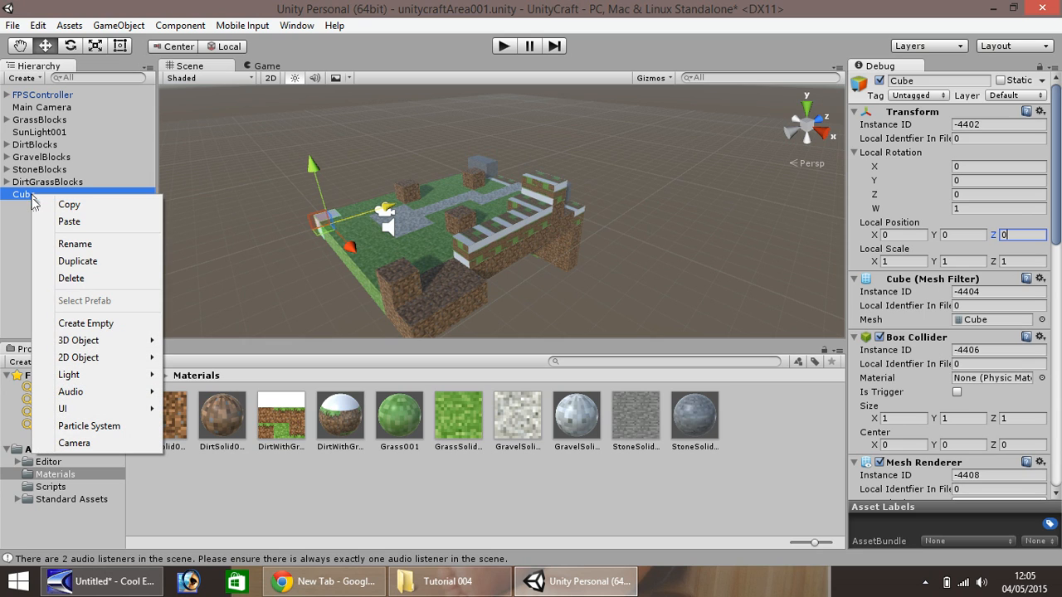
{"action": "left_click", "coordinate": [60, 242]}
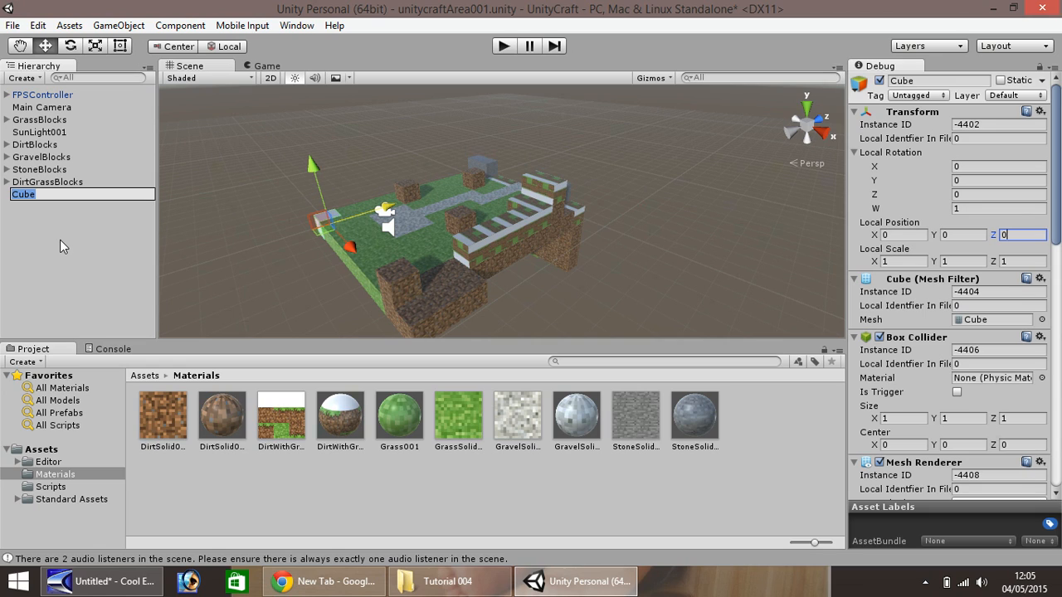
{"action": "type", "text": "SteveArm"}
{"action": "key", "text": "Return"}
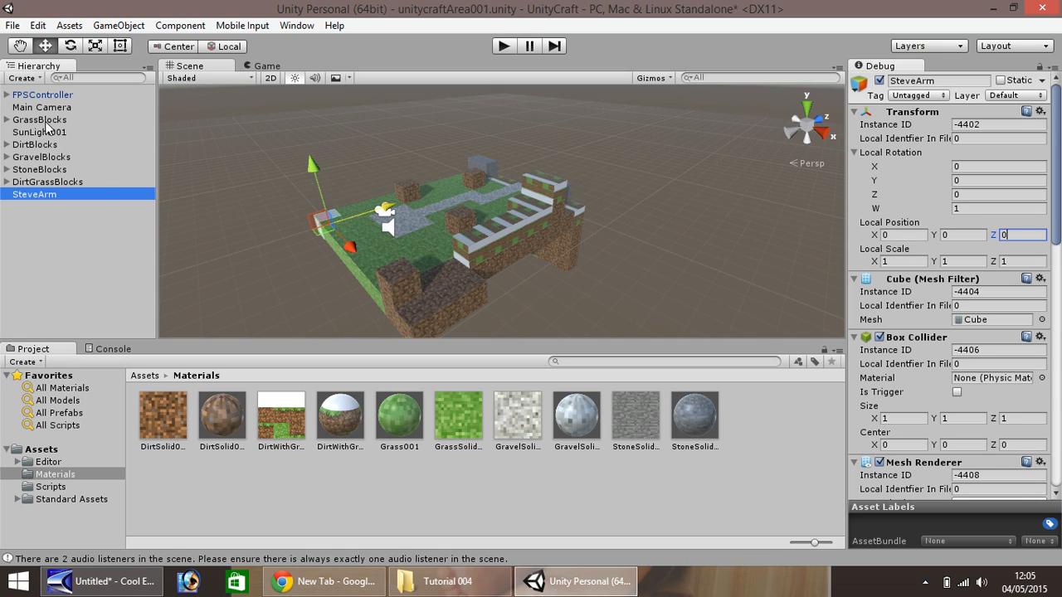
Make SteveArm a child of FirstPersonCharacter inside the FPSController and select it
{"action": "left_click", "coordinate": [8, 96]}
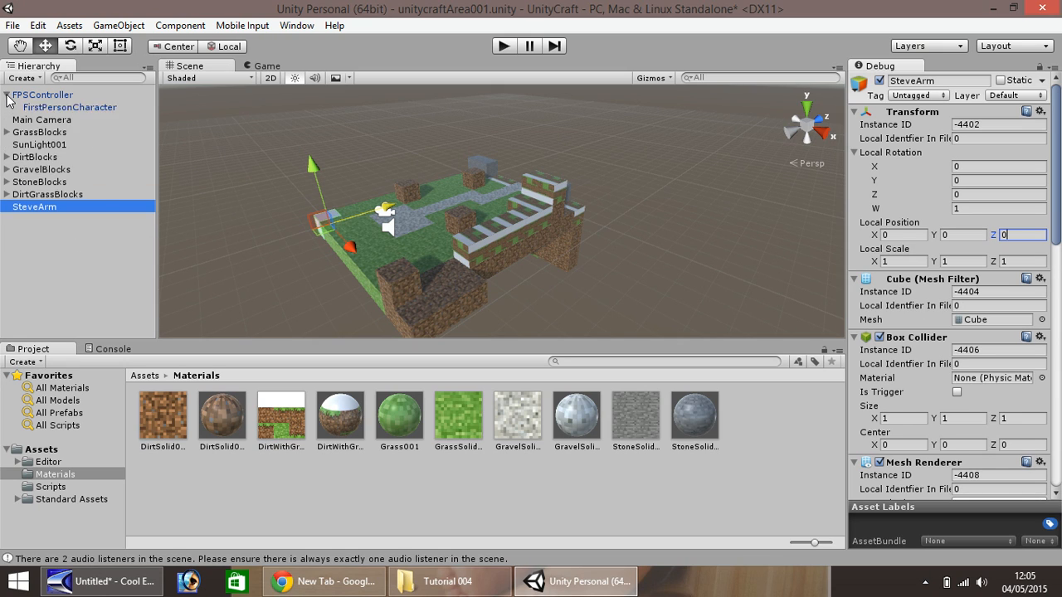
{"action": "left_click", "coordinate": [47, 109]}
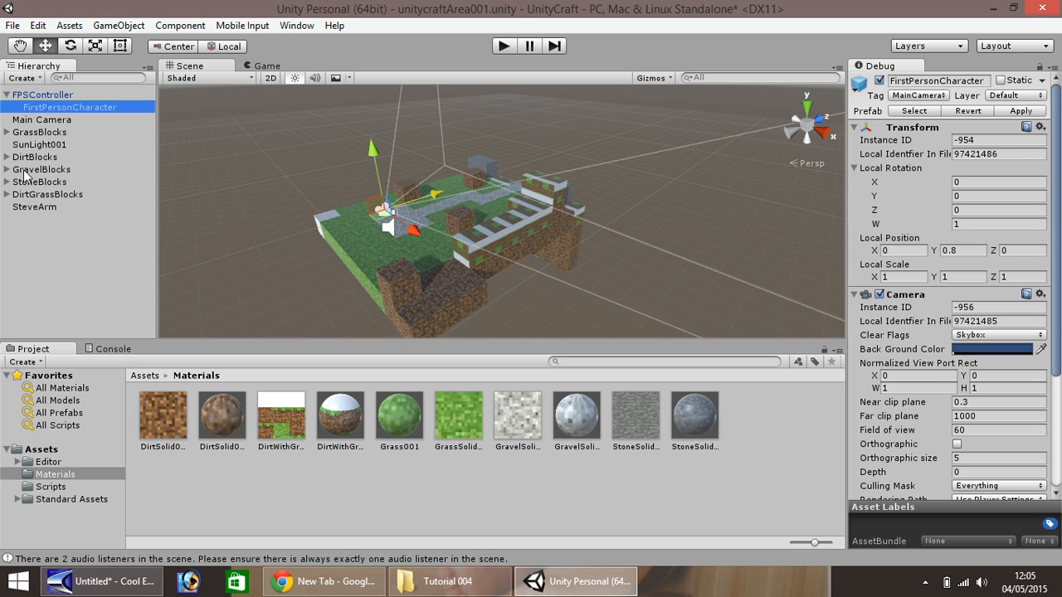
{"action": "left_click_drag", "start_coordinate": [27, 210], "coordinate": [51, 105]}
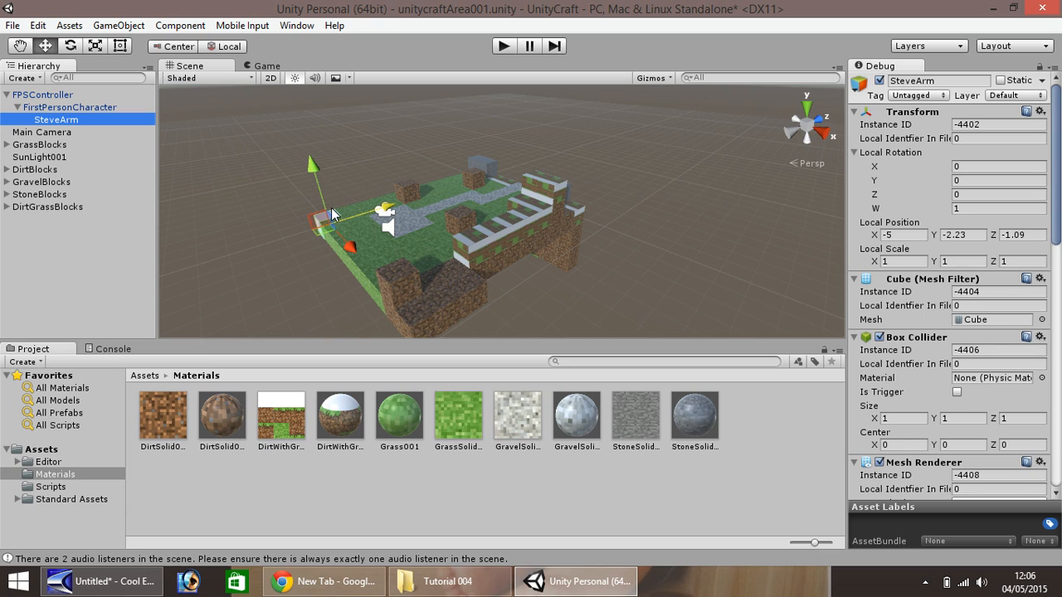
{"action": "left_click", "coordinate": [39, 109]}
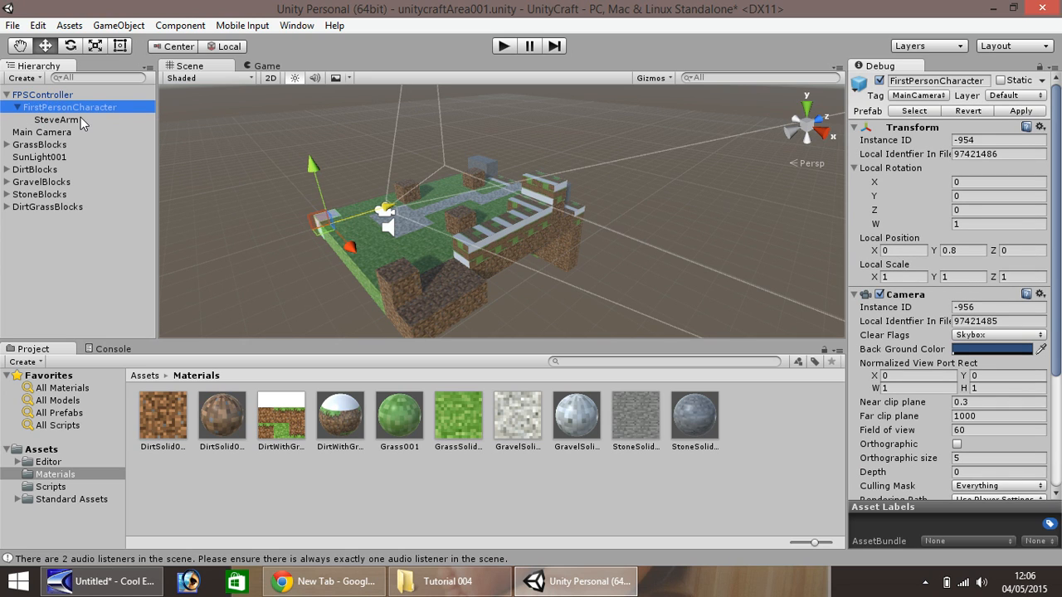
{"action": "left_click", "coordinate": [80, 119]}
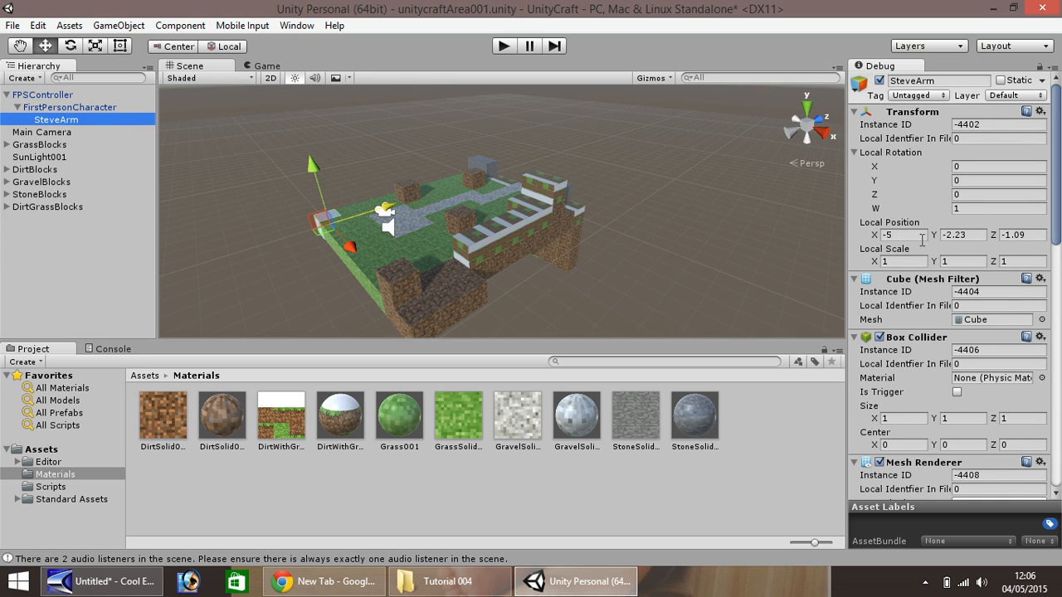
Try SteveArm without a parent and as a child of SunLight001, and return it under FirstPersonCharacter
{"action": "left_click", "coordinate": [895, 234]}
{"action": "left_click", "coordinate": [895, 235]}
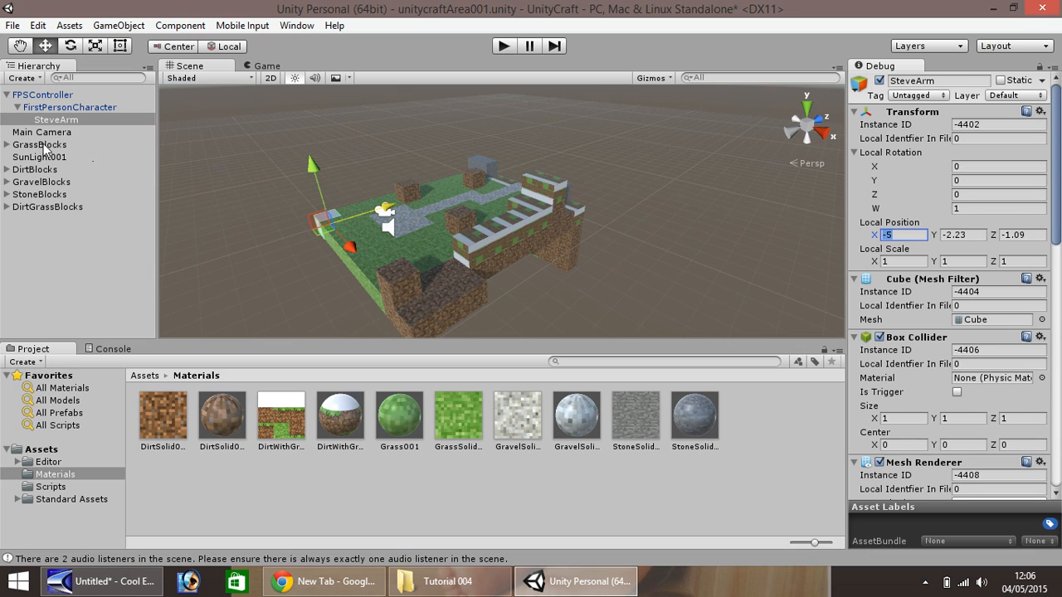
{"action": "left_click_drag", "start_coordinate": [54, 120], "coordinate": [60, 165]}
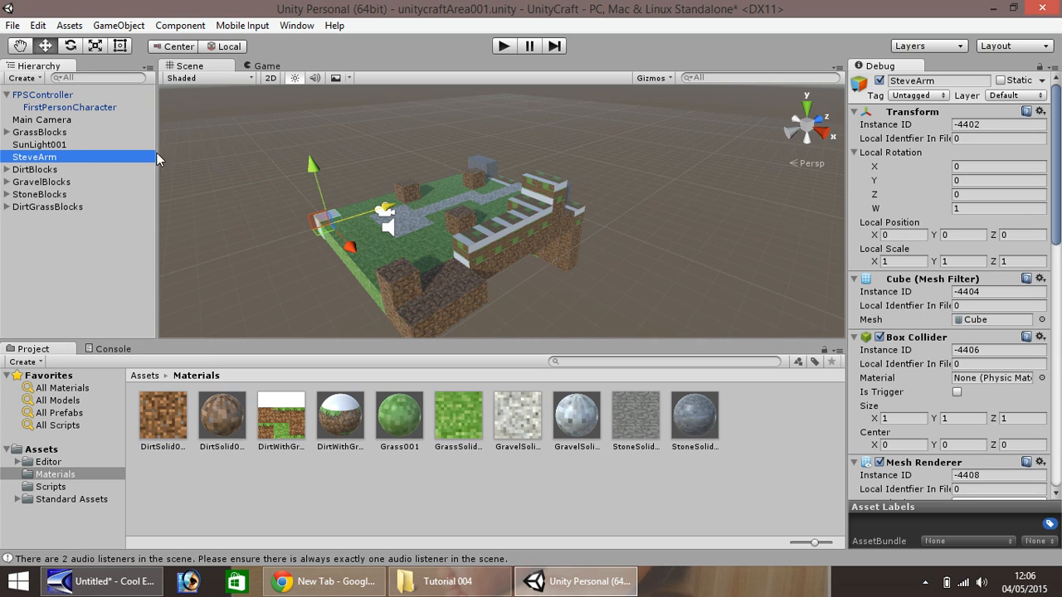
{"action": "left_click_drag", "start_coordinate": [61, 157], "coordinate": [40, 149]}
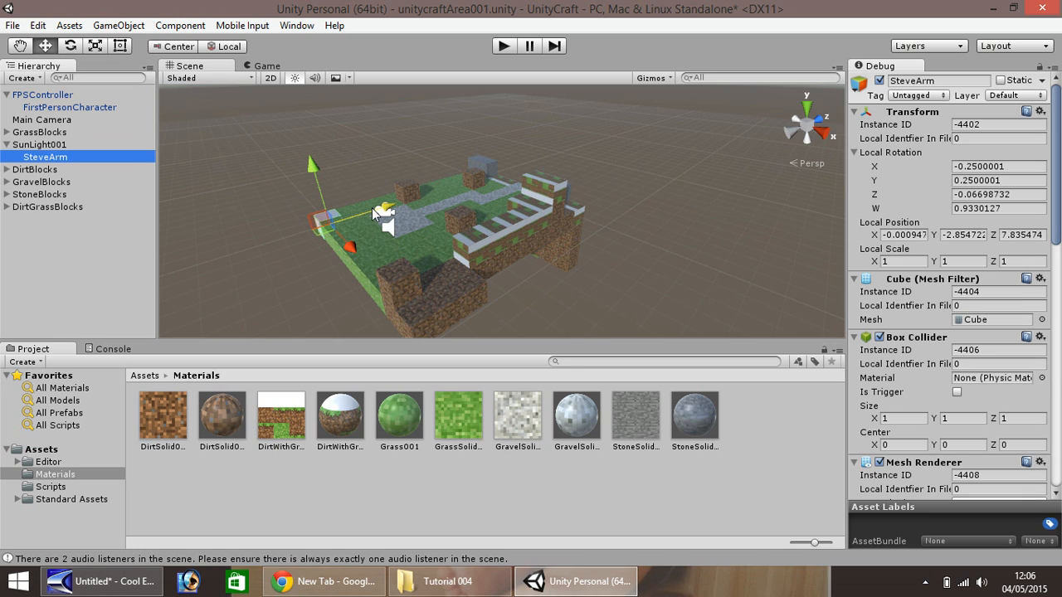
{"action": "left_click_drag", "start_coordinate": [58, 157], "coordinate": [58, 107]}
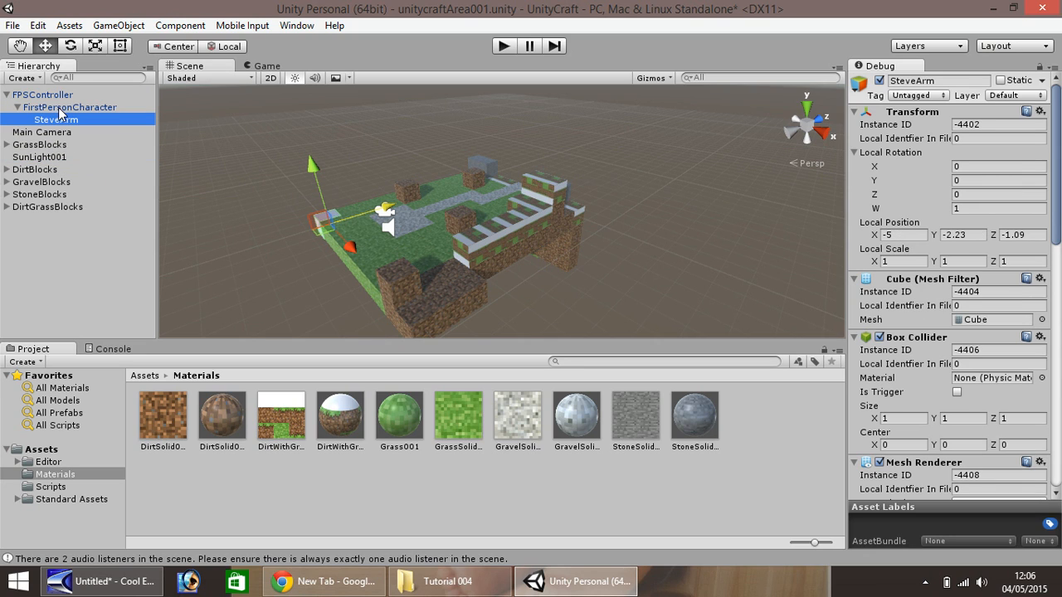
Set SteveArm's local position relative to FirstPersonCharacter to X 0, Y 0, Z 0 and play-test the scene
{"action": "left_click", "coordinate": [906, 235]}
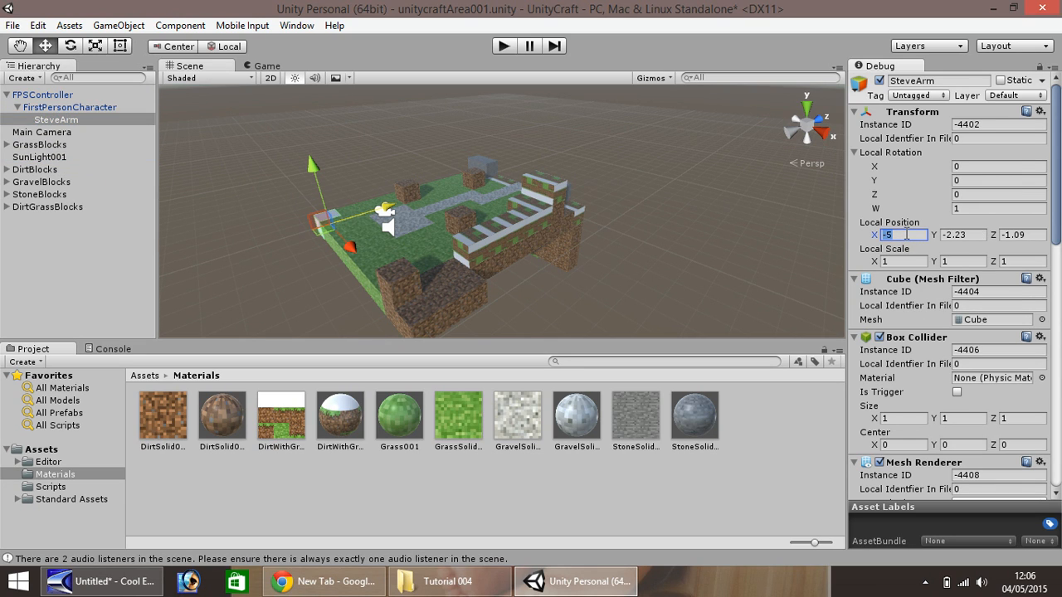
{"action": "type", "text": "0"}
{"action": "key", "text": "Tab"}
{"action": "type", "text": "0"}
{"action": "key", "text": "Tab"}
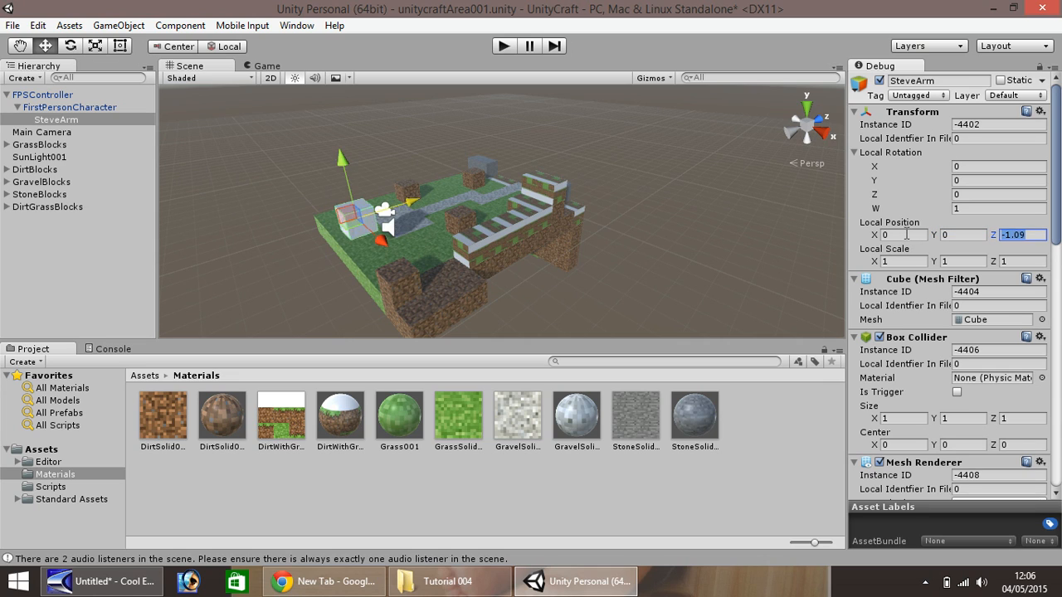
{"action": "type", "text": "0"}
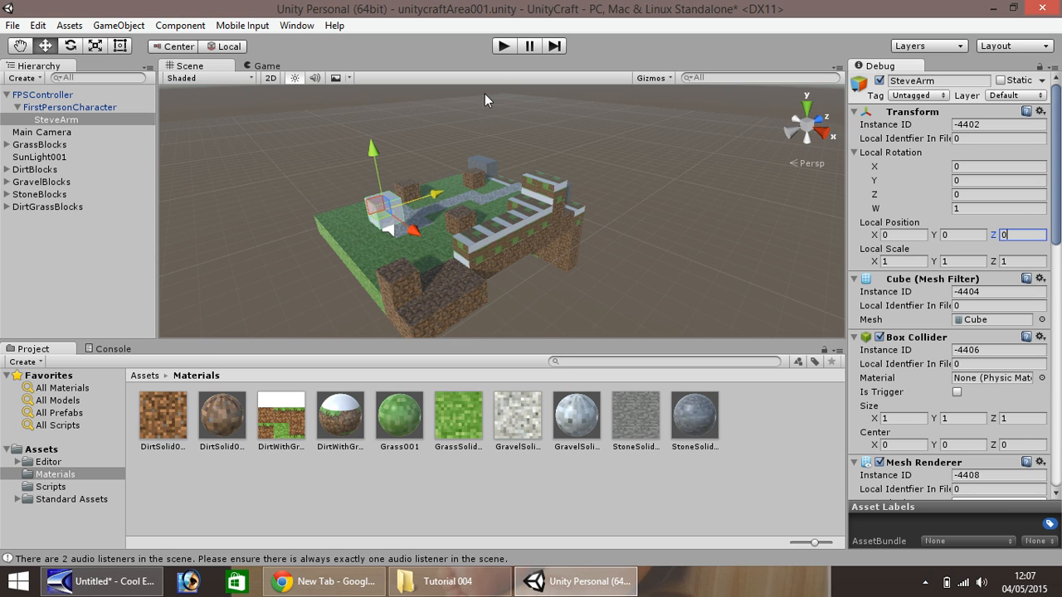
{"action": "left_click", "coordinate": [505, 50]}
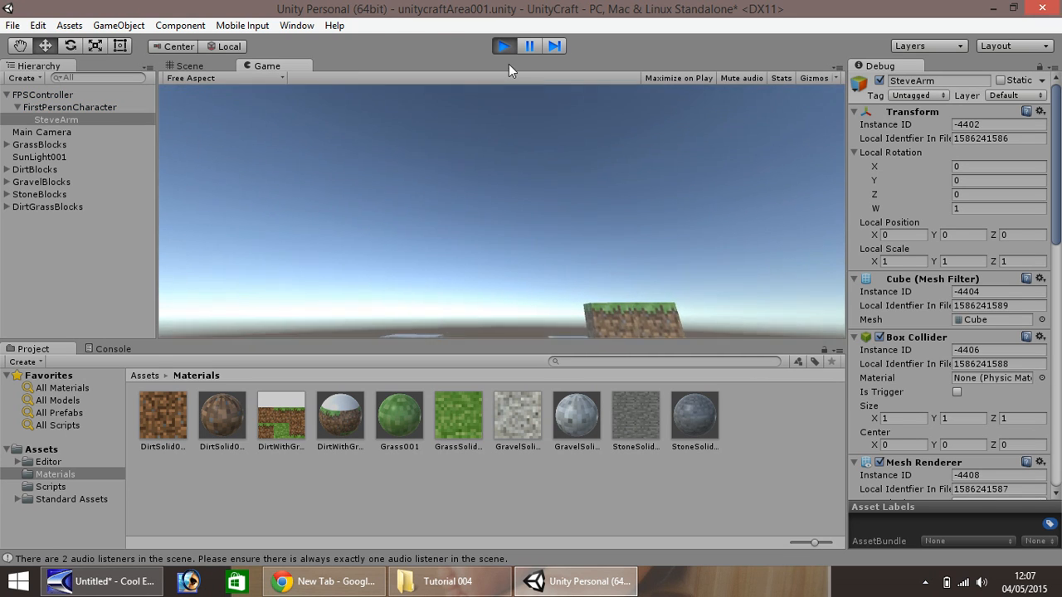
{"action": "left_click", "coordinate": [504, 47]}
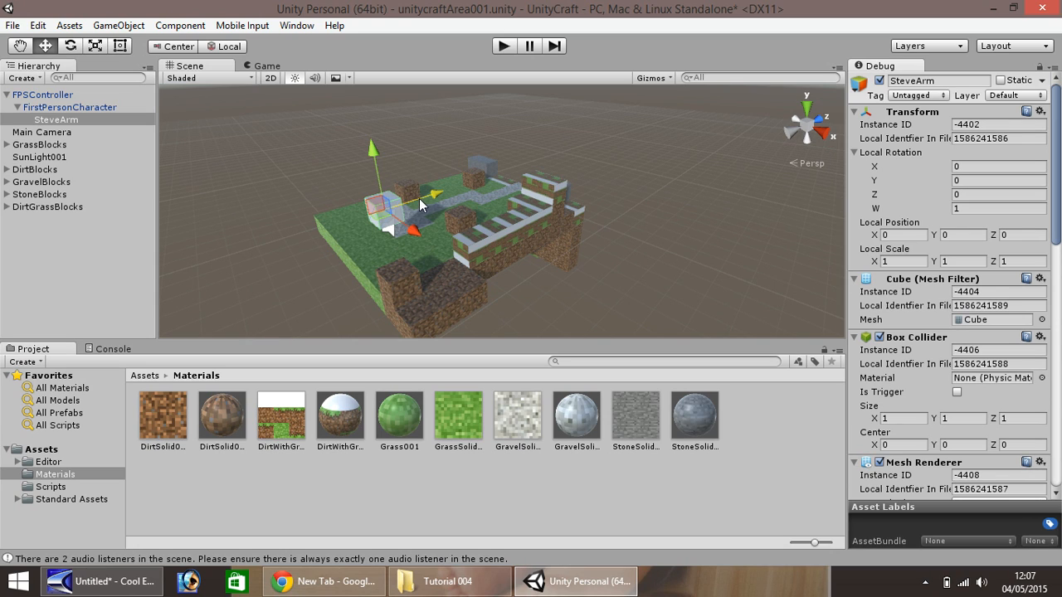
Move SteveArm forward of the first-person camera to local Z about 0.9 and play-test the scene
{"action": "left_click_drag", "start_coordinate": [422, 199], "coordinate": [444, 197]}
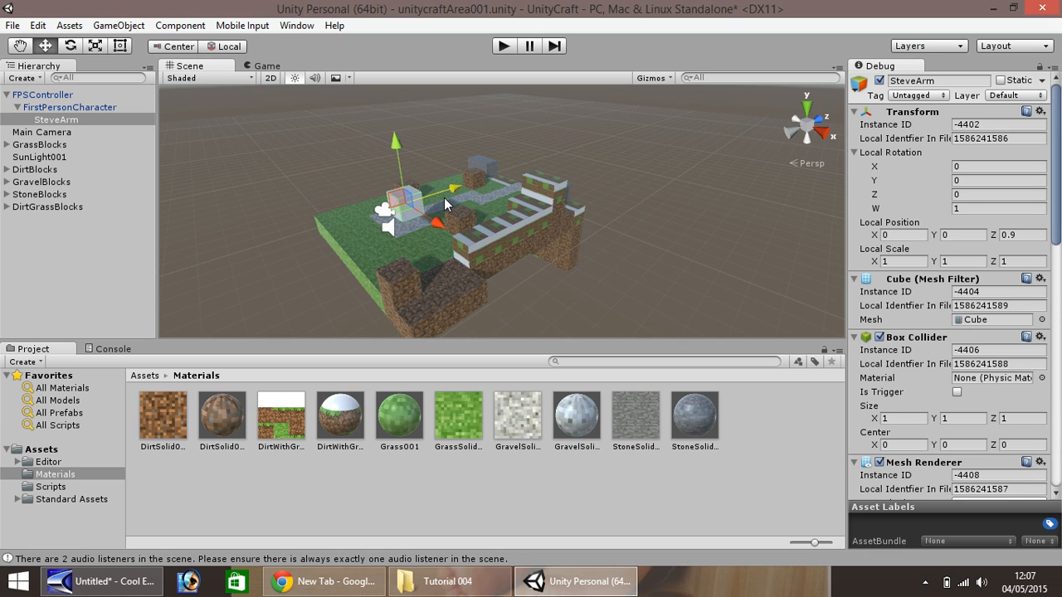
{"action": "left_click", "coordinate": [505, 47]}
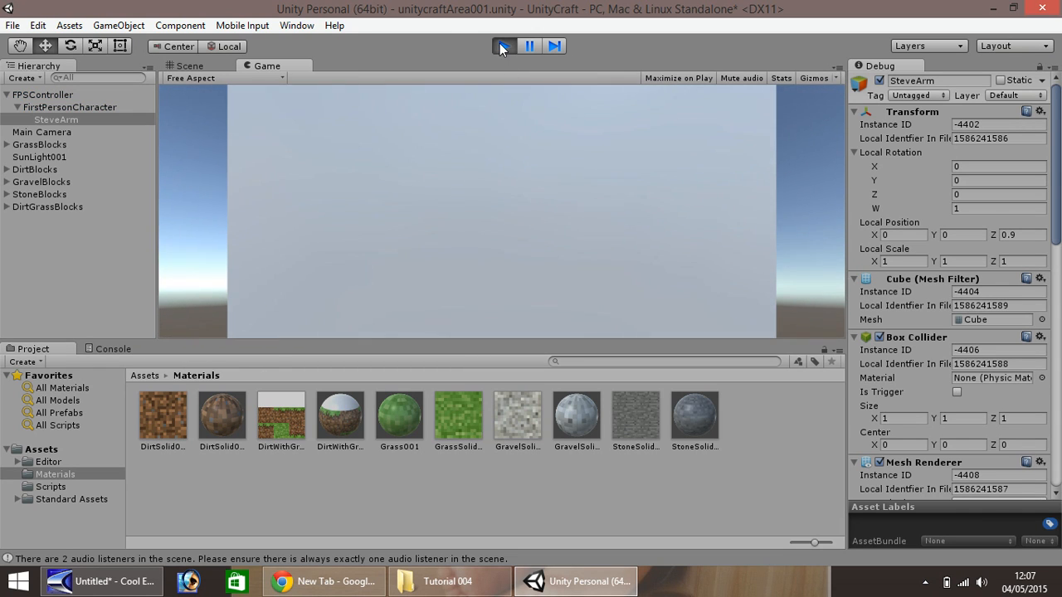
{"action": "left_click", "coordinate": [500, 46]}
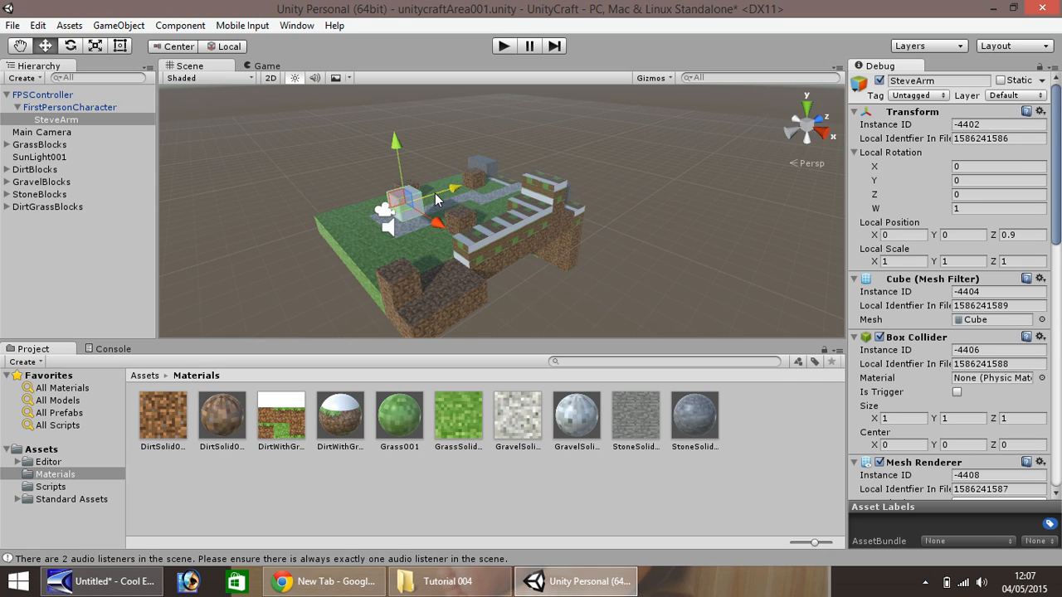
Set SteveArm's local Z position to 1.50 and switch the Inspector back to Normal mode
{"action": "left_click_drag", "start_coordinate": [434, 193], "coordinate": [449, 196]}
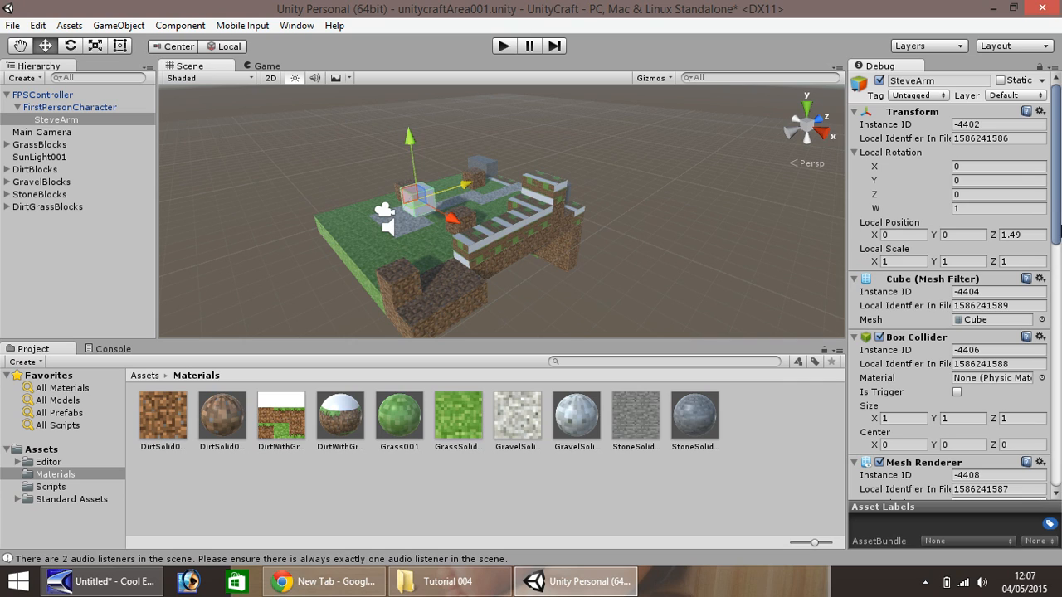
{"action": "left_click", "coordinate": [1032, 236]}
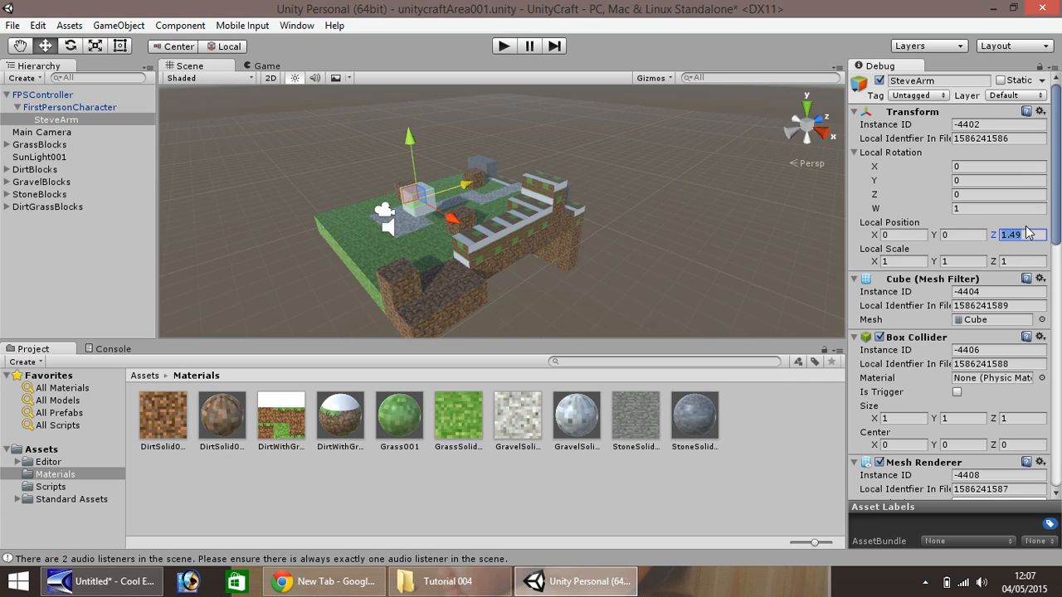
{"action": "type", "text": "1.50"}
{"action": "left_click", "coordinate": [1051, 67]}
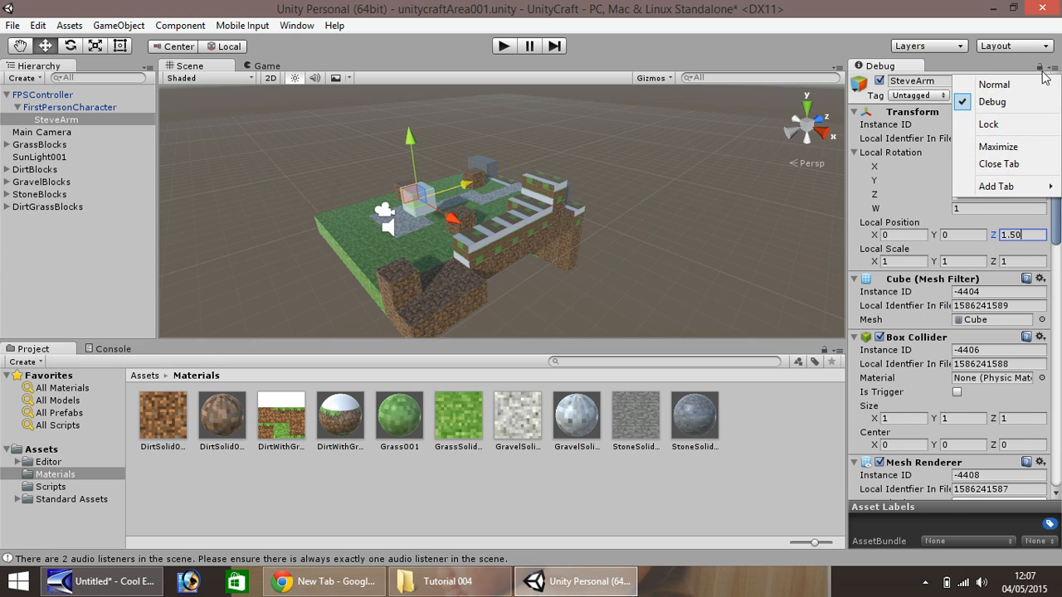
{"action": "left_click", "coordinate": [991, 86]}
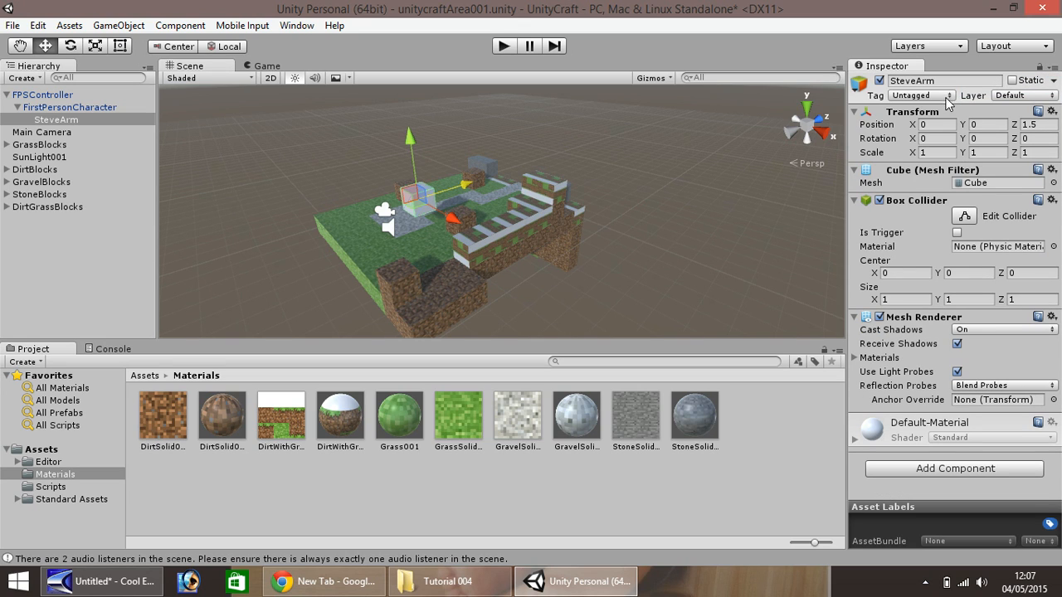
Set SteveArm's scale to 0.5 on X and 0.5 on Y and play-test the scene
{"action": "left_click", "coordinate": [926, 153]}
{"action": "double_click", "coordinate": [928, 152]}
{"action": "type", "text": "0.5"}
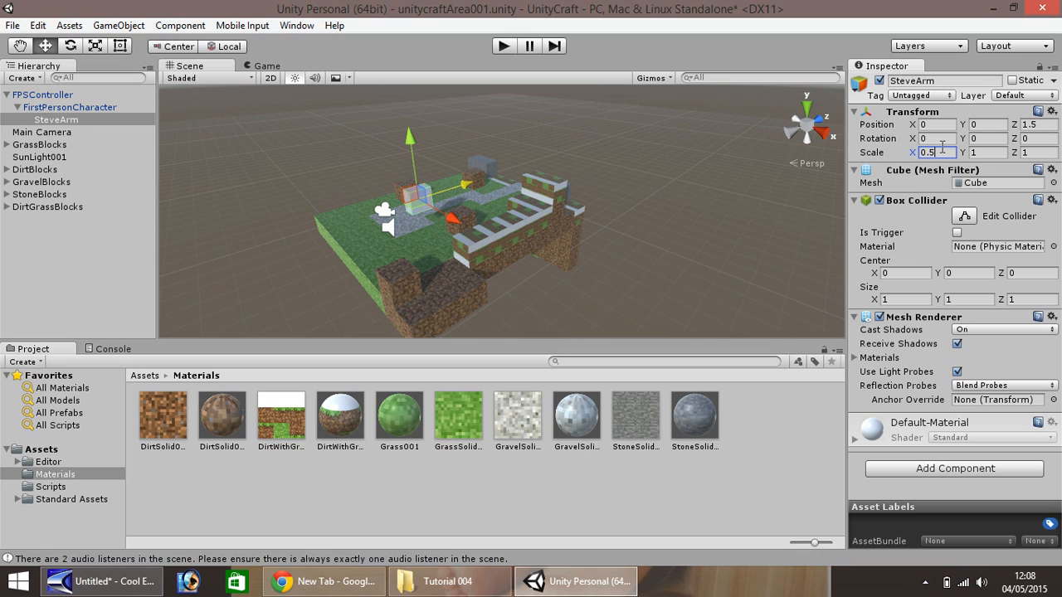
{"action": "left_click", "coordinate": [991, 152]}
{"action": "type", "text": "0.5"}
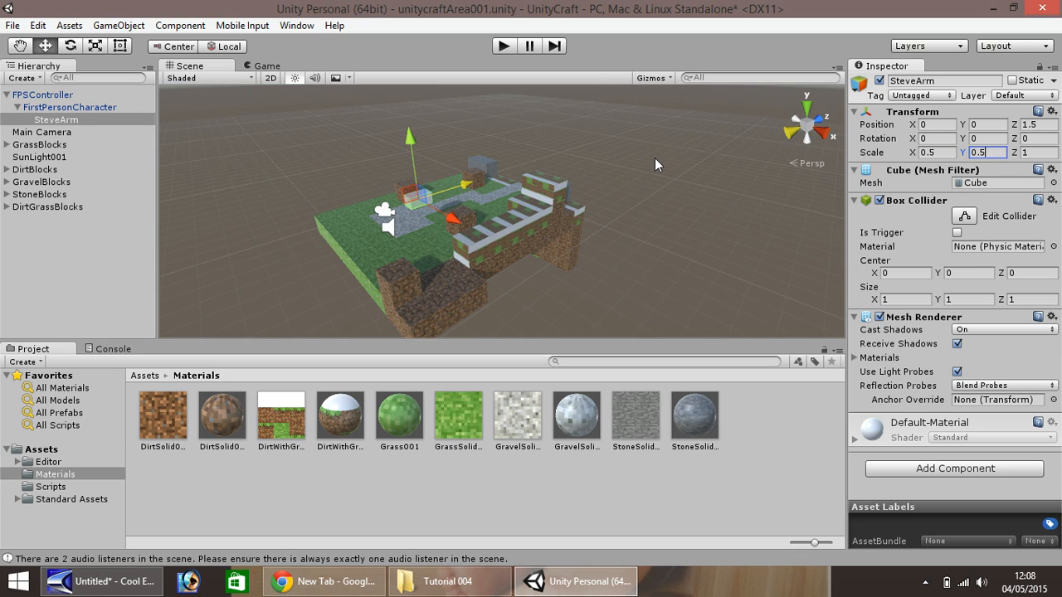
{"action": "left_click", "coordinate": [503, 46]}
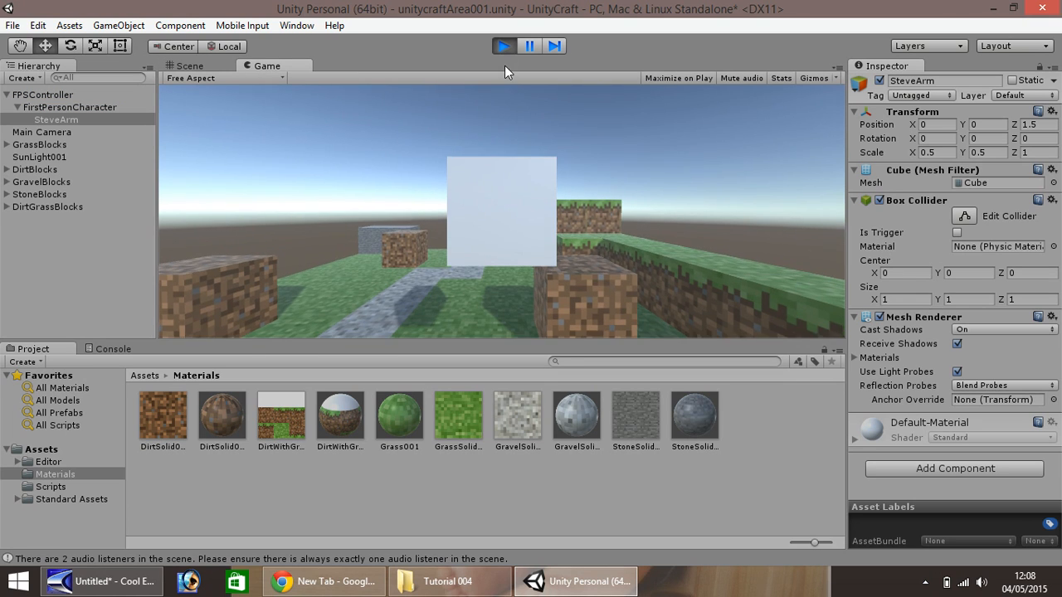
{"action": "left_click", "coordinate": [502, 45]}
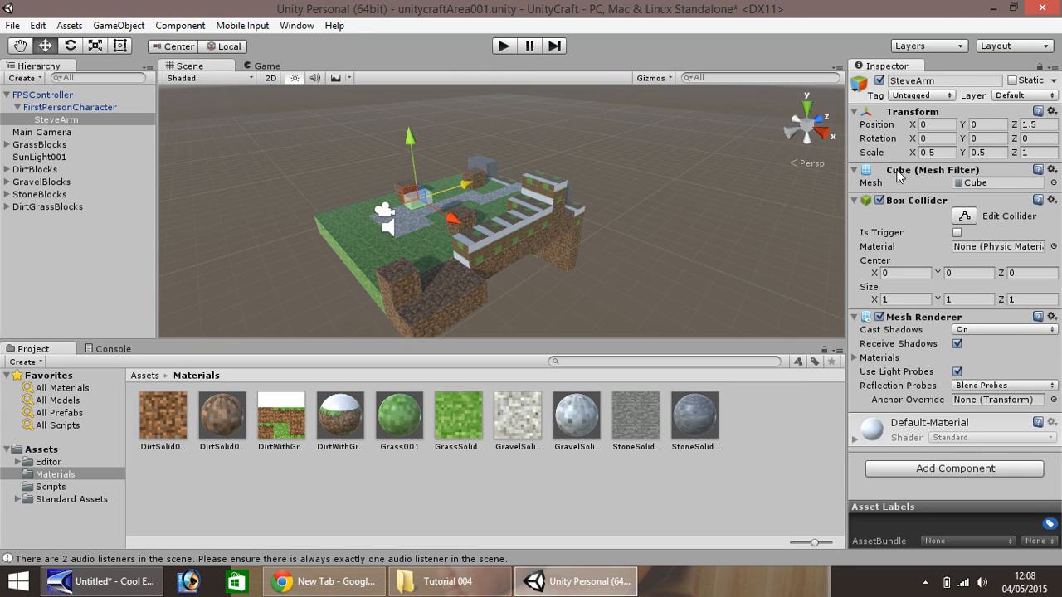
Reduce SteveArm's X and Y scale to 0.35 each and play-test the arm's thickness
{"action": "left_click", "coordinate": [934, 152]}
{"action": "type", "text": "0.35"}
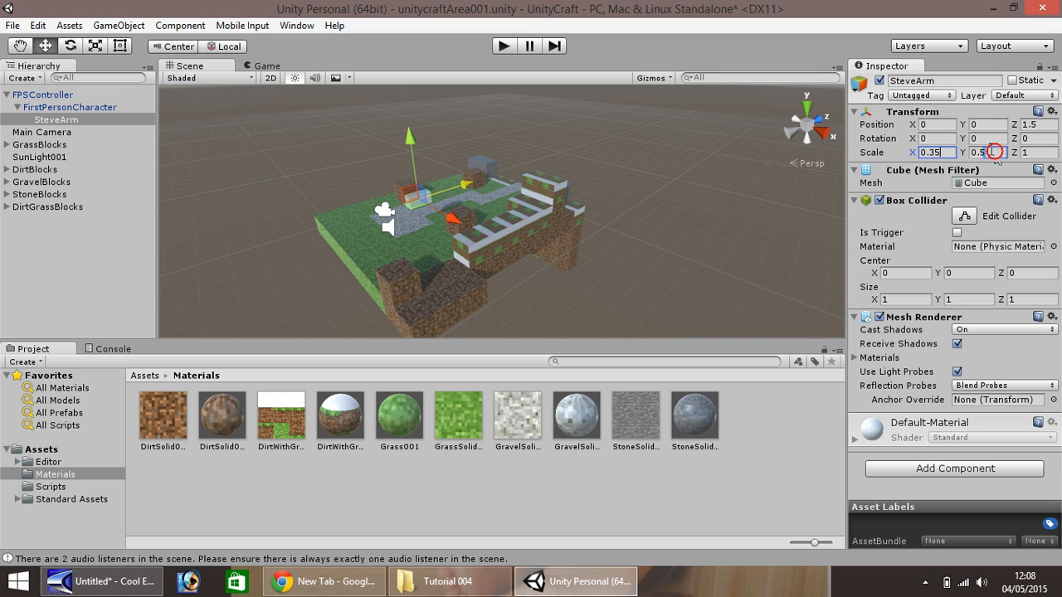
{"action": "left_click", "coordinate": [994, 151]}
{"action": "type", "text": "0.35"}
{"action": "left_click", "coordinate": [504, 46]}
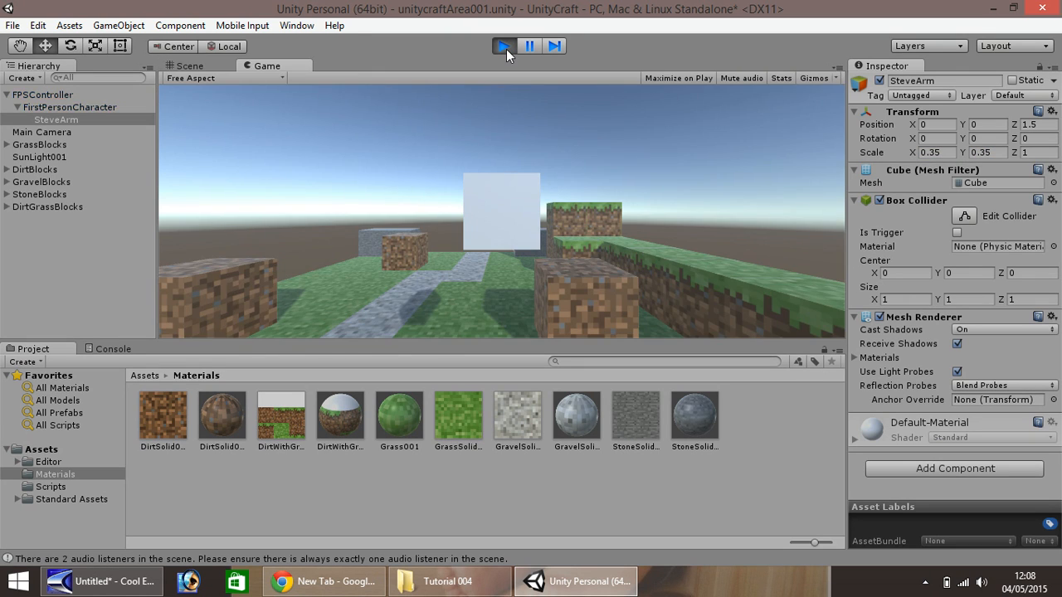
{"action": "left_click", "coordinate": [506, 46]}
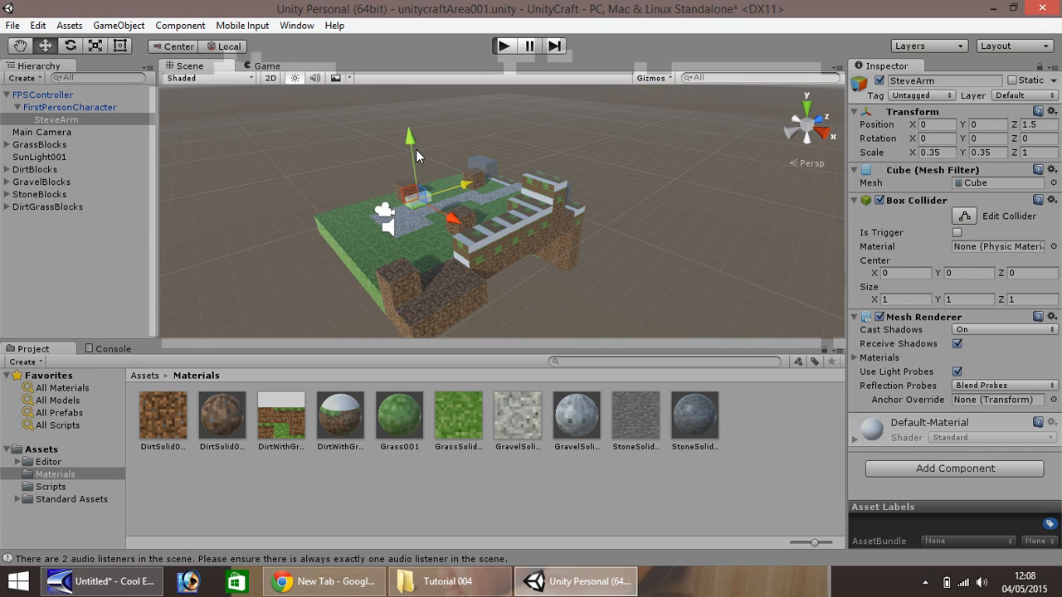
Lower SteveArm to Y about -0.6 with a Y rotation of -20 and play-test the scene
{"action": "left_click_drag", "start_coordinate": [411, 145], "coordinate": [411, 153]}
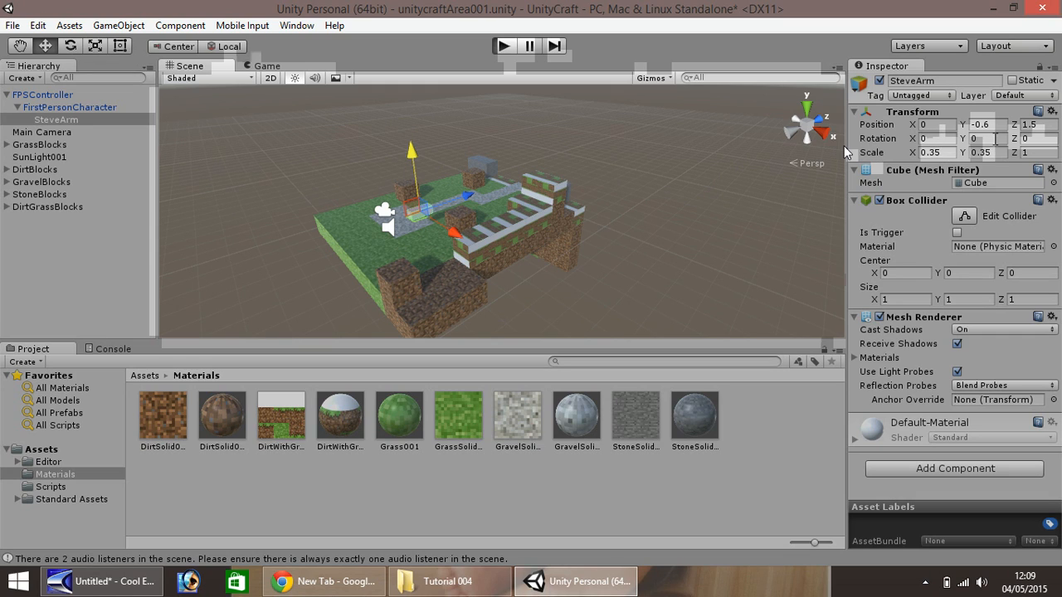
{"action": "left_click", "coordinate": [995, 138]}
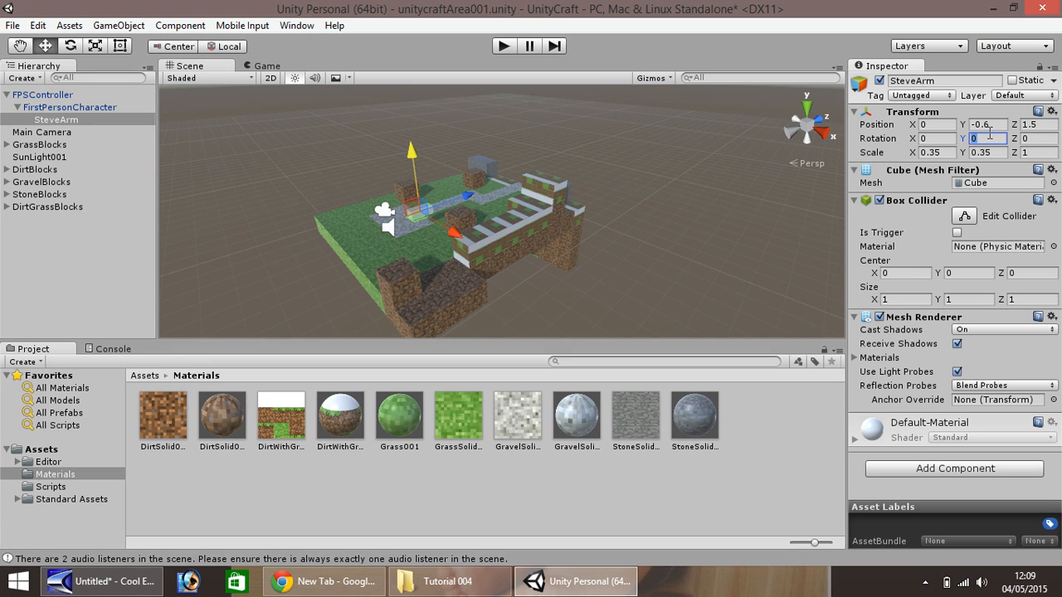
{"action": "type", "text": "20"}
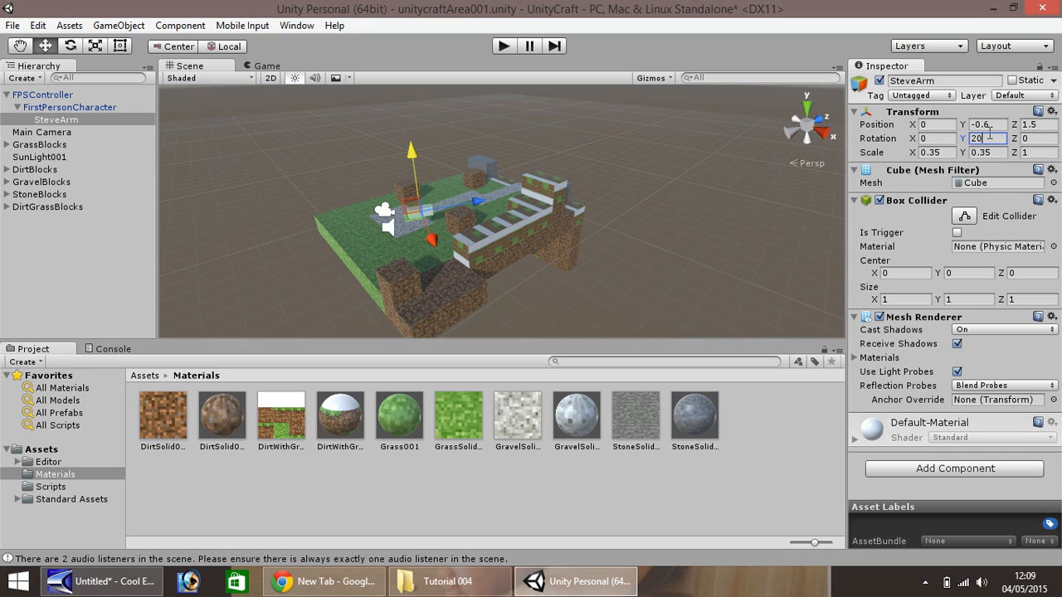
{"action": "key", "text": "BackSpace"}
{"action": "key", "text": "BackSpace"}
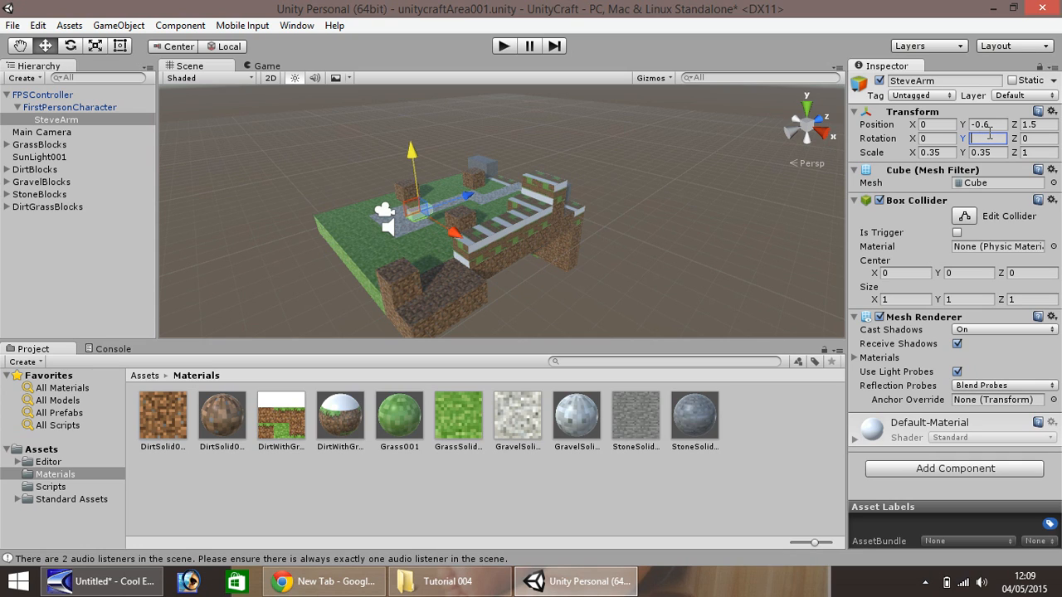
{"action": "type", "text": "-20"}
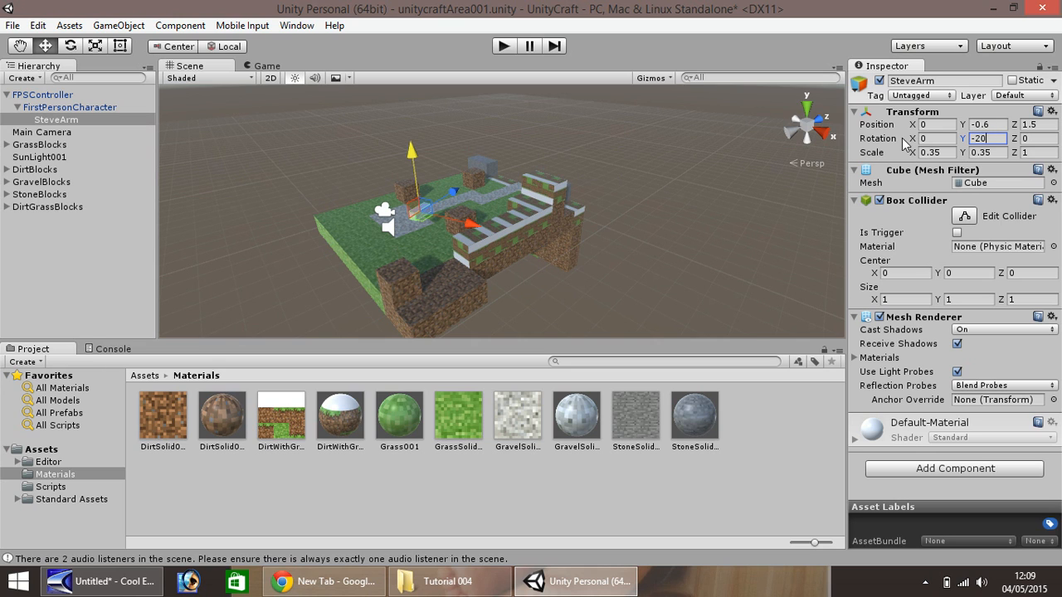
{"action": "left_click", "coordinate": [505, 46]}
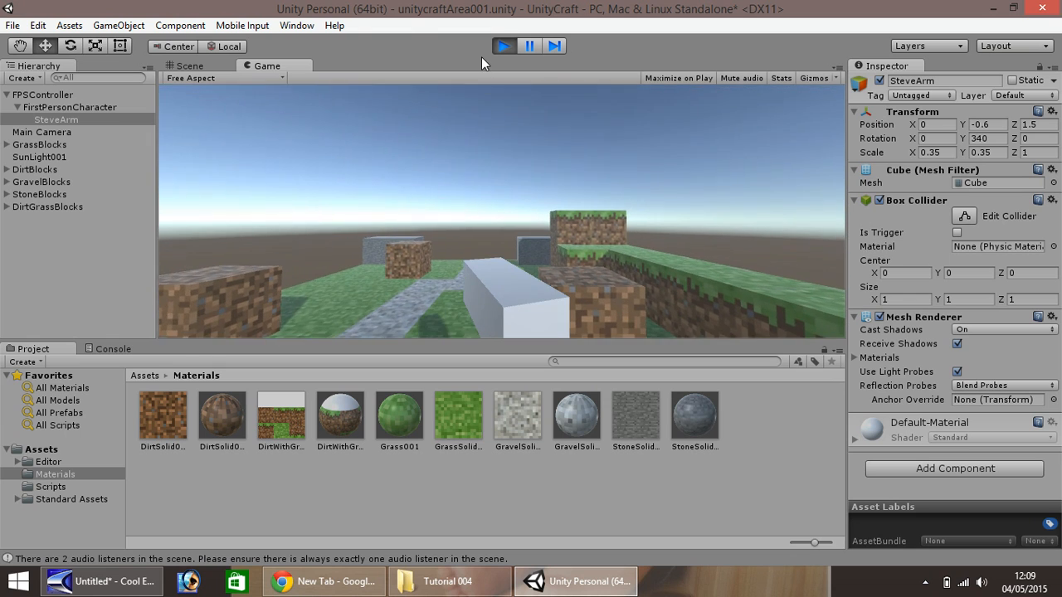
{"action": "left_click", "coordinate": [503, 45]}
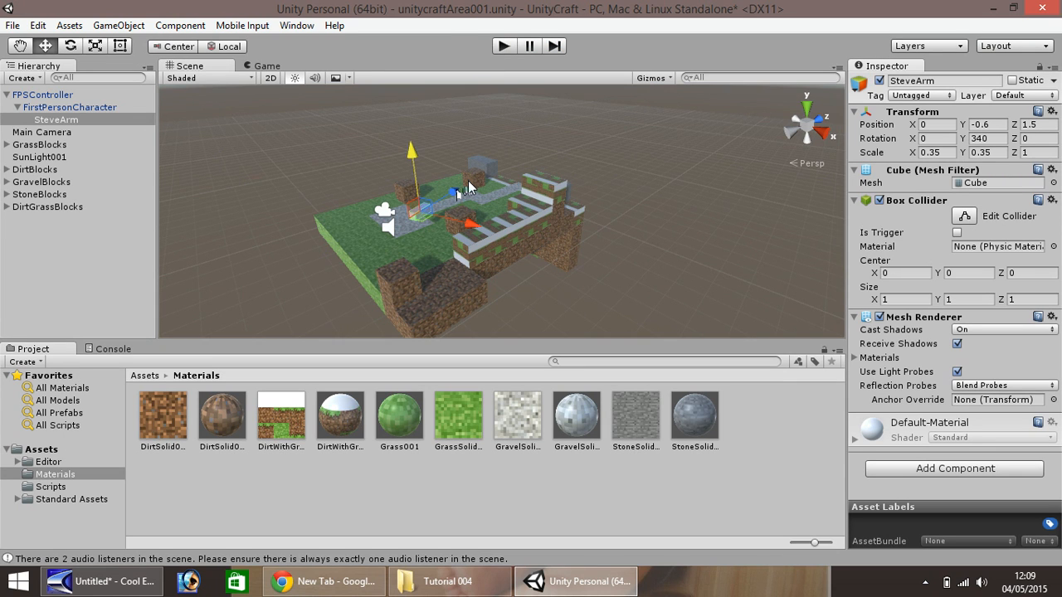
Pull SteveArm back along its own length to about X 0.24, Z 0.83 and play-test its position
{"action": "left_click_drag", "start_coordinate": [455, 192], "coordinate": [468, 180]}
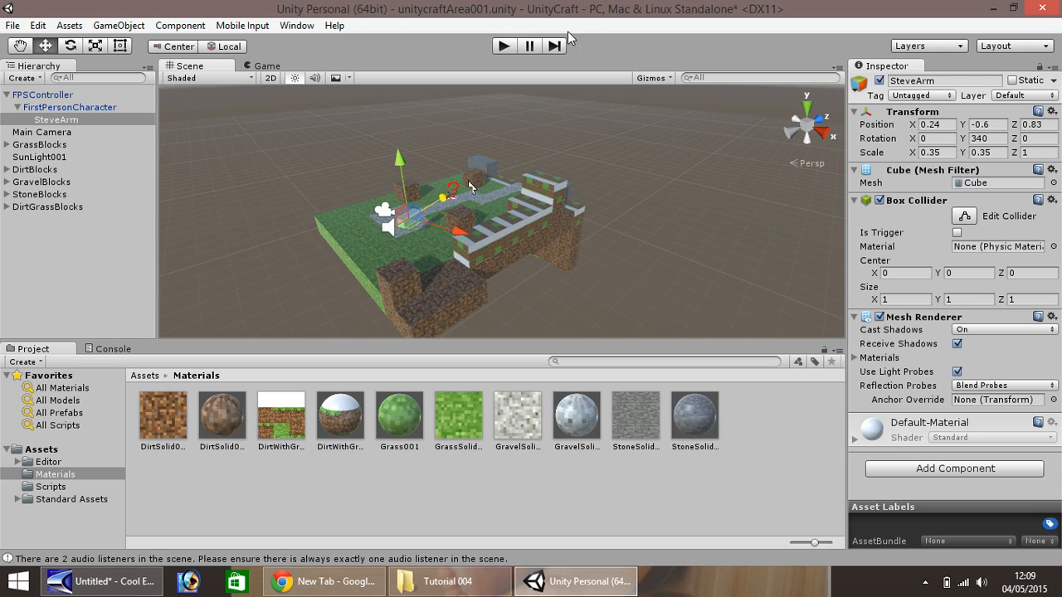
{"action": "left_click", "coordinate": [511, 46]}
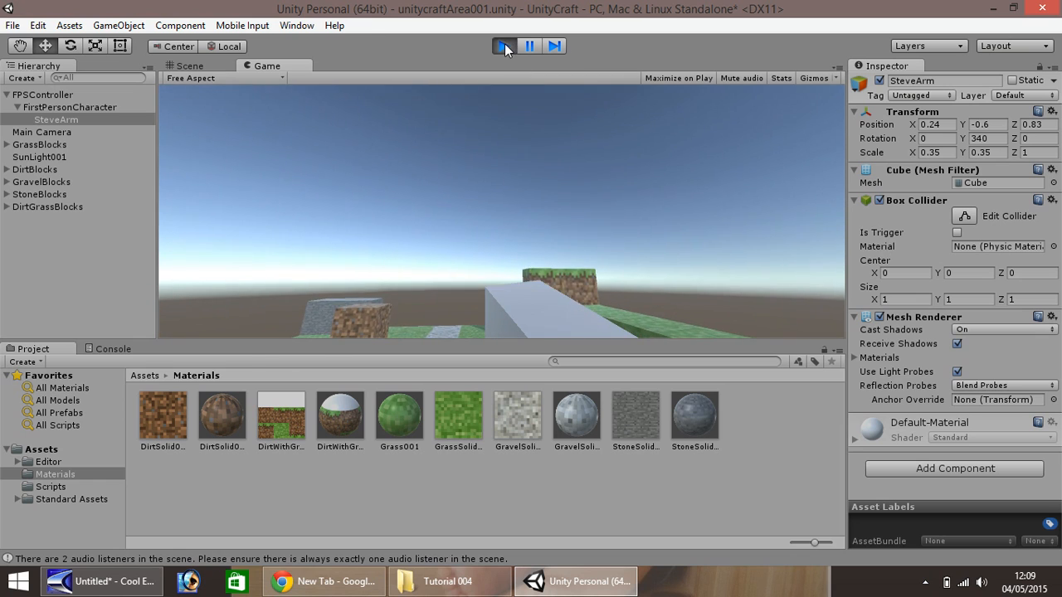
{"action": "left_click", "coordinate": [503, 46]}
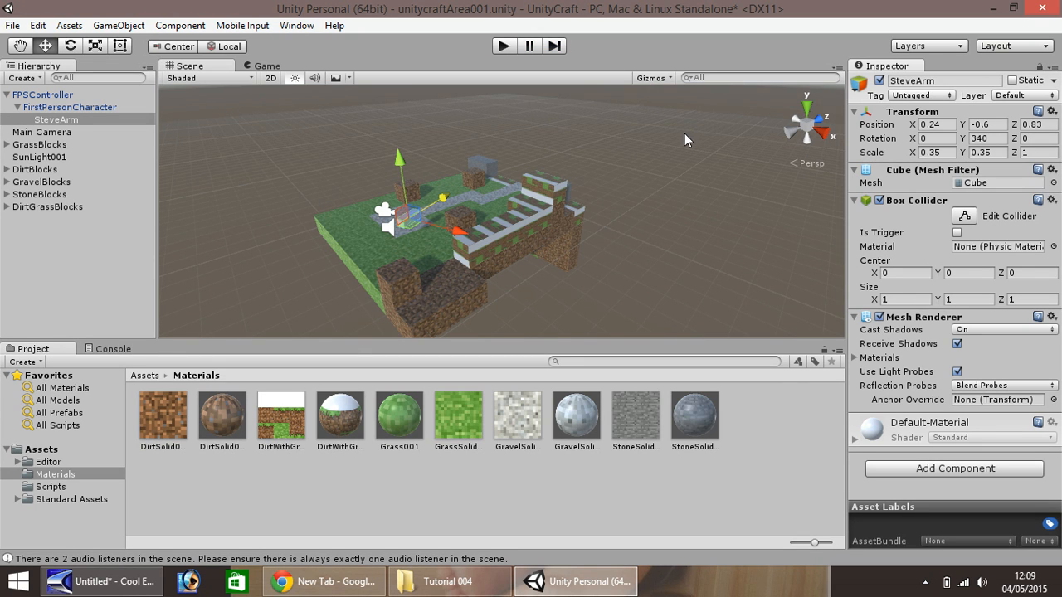
Set SteveArm's X rotation to -10 and play-test the tilted arm
{"action": "left_click", "coordinate": [940, 139]}
{"action": "type", "text": "10"}
{"action": "key", "text": "BackSpace"}
{"action": "key", "text": "BackSpace"}
{"action": "type", "text": "-10"}
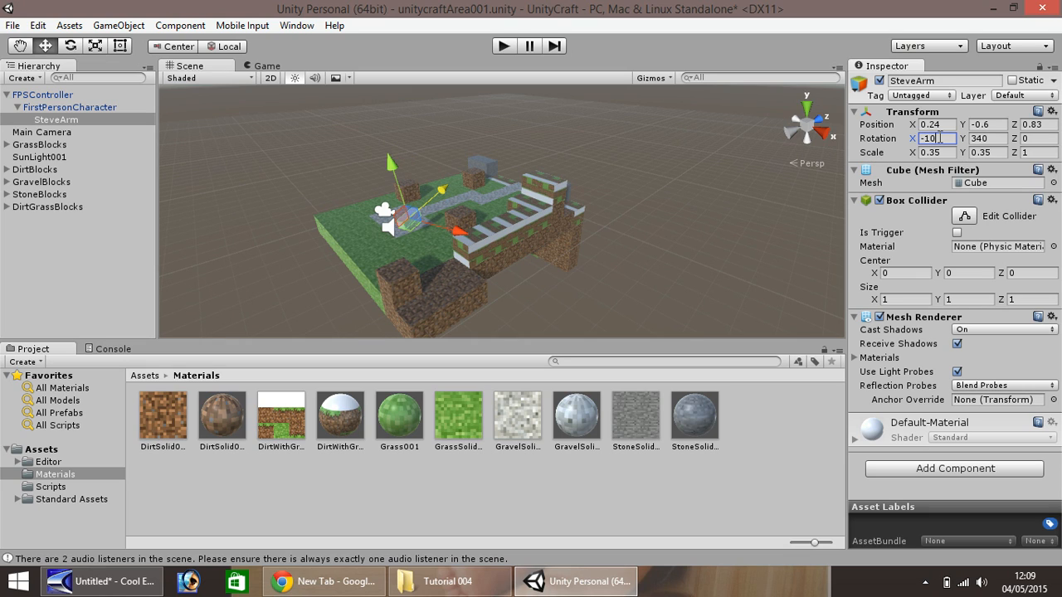
{"action": "left_click", "coordinate": [513, 47]}
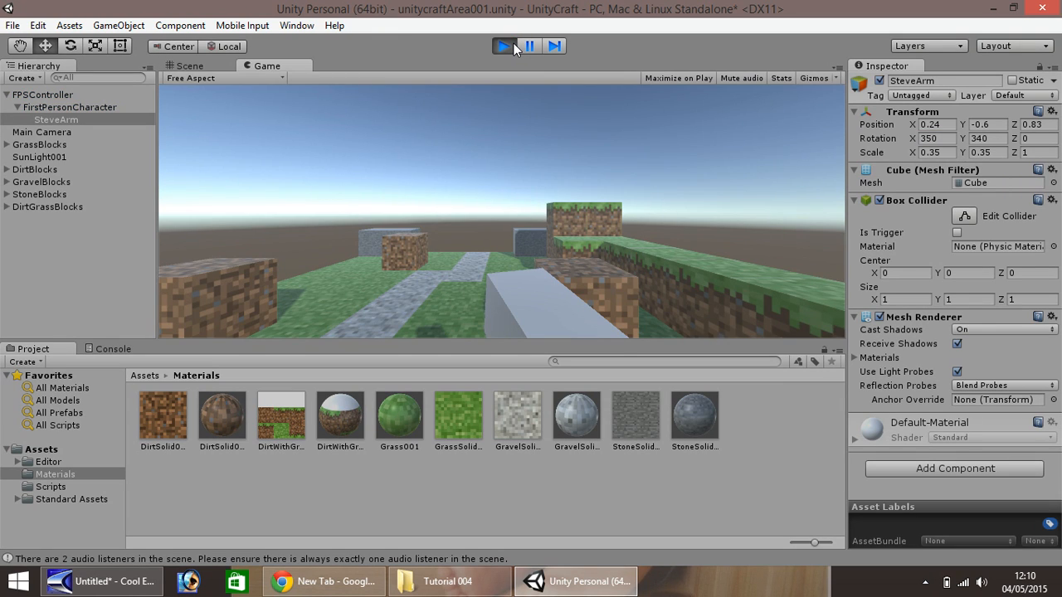
{"action": "left_click", "coordinate": [512, 43]}
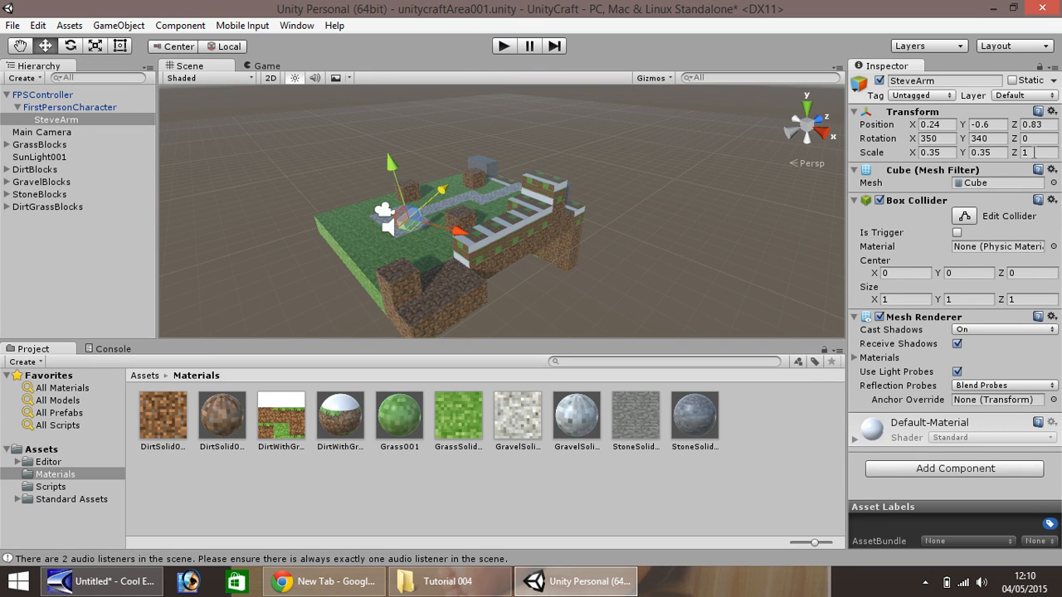
Play-test SteveArm with a Z scale of 1.5, raised along its local Y axis to about X 0.25, Y -0.45, Z 0.8
{"action": "left_click", "coordinate": [1028, 152]}
{"action": "type", "text": "1.5"}
{"action": "left_click_drag", "start_coordinate": [405, 202], "coordinate": [400, 191]}
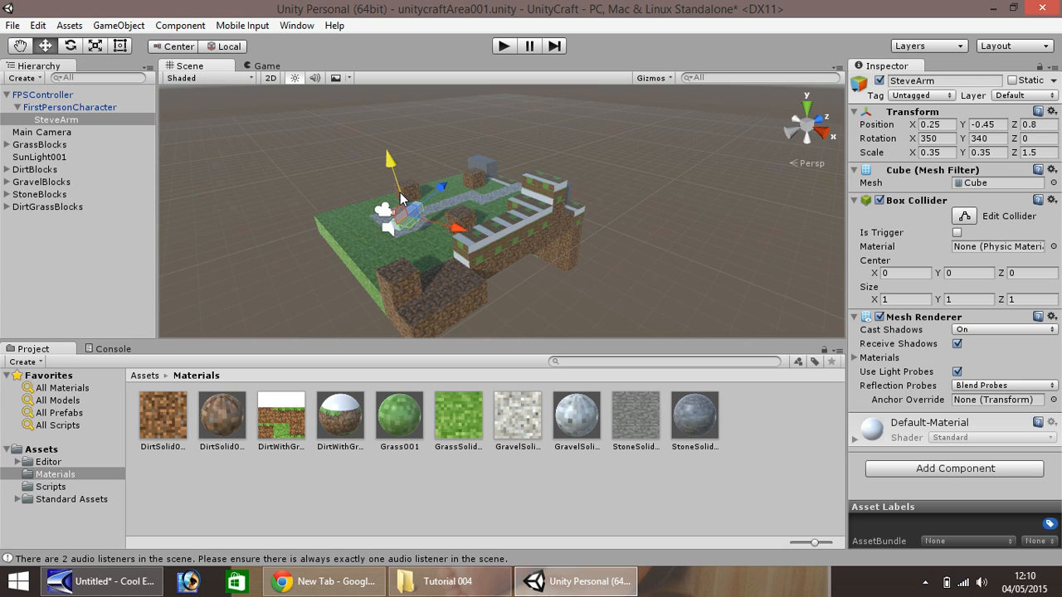
{"action": "left_click", "coordinate": [506, 44]}
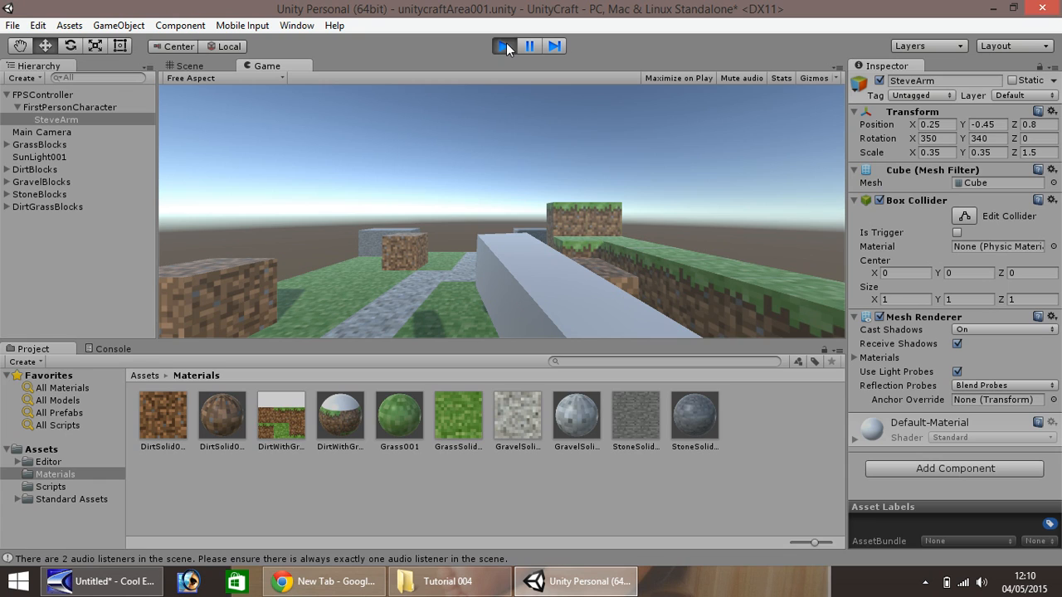
{"action": "left_click", "coordinate": [506, 44]}
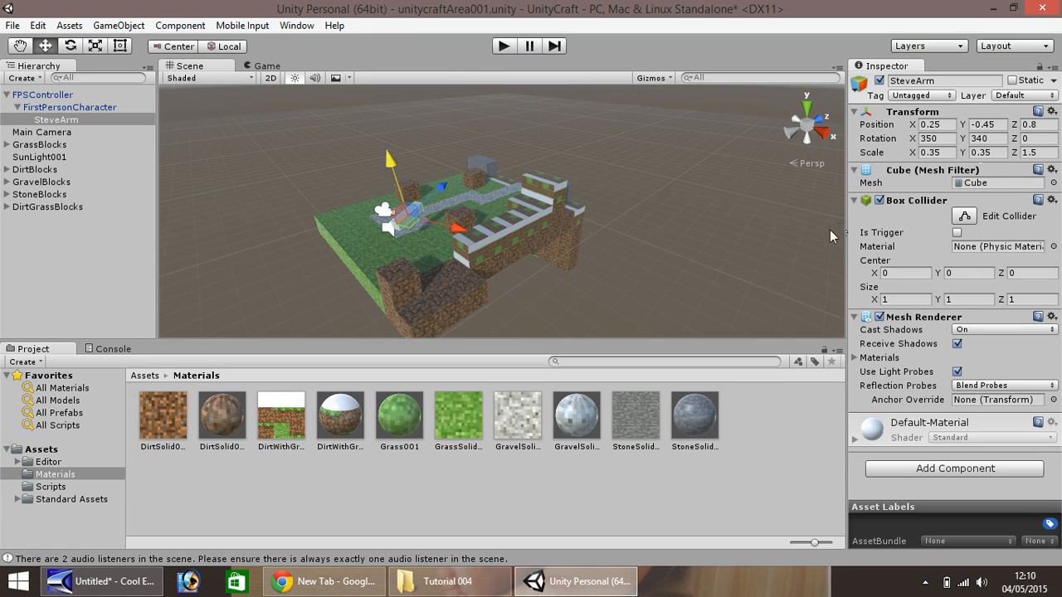
Shorten SteveArm to a Z scale of 0.8 and play-test the first-person view
{"action": "left_click", "coordinate": [1047, 152]}
{"action": "type", "text": ".8"}
{"action": "left_click", "coordinate": [508, 45]}
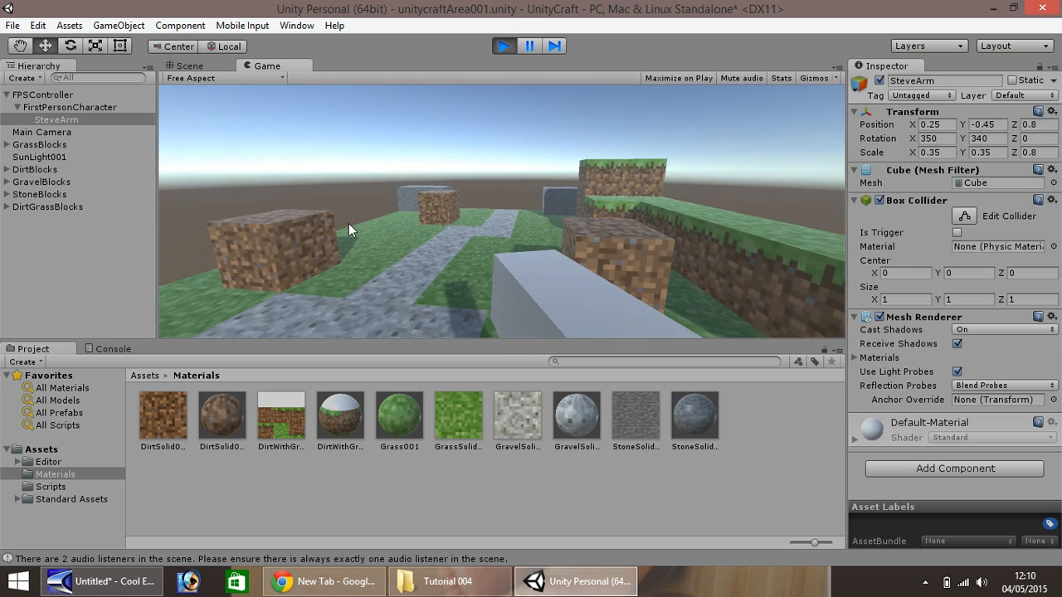
{"action": "left_click", "coordinate": [500, 47]}
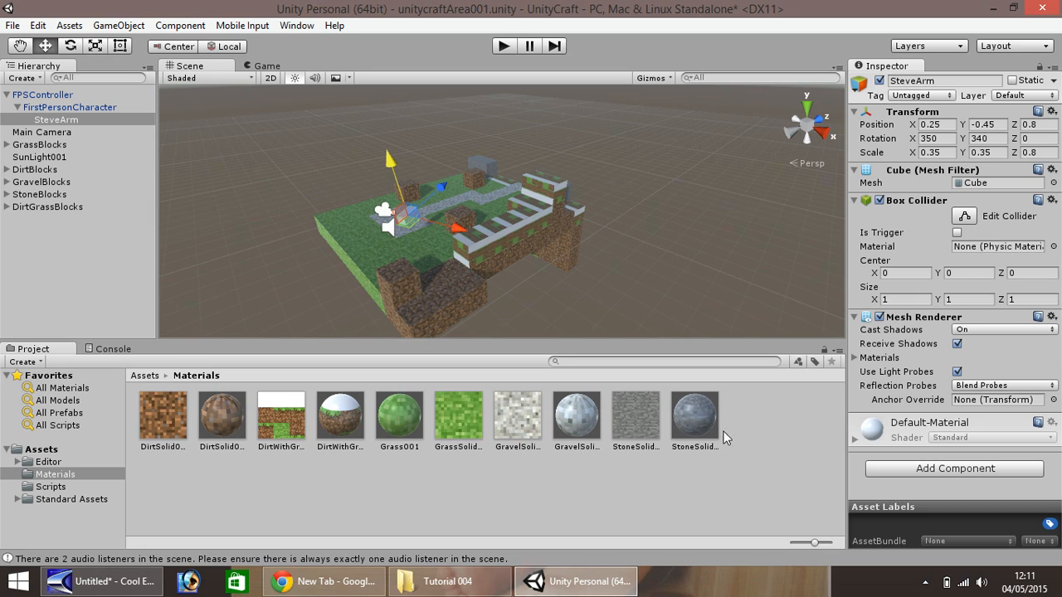
Create a new material named SteveArm in the Materials folder
{"action": "right_click", "coordinate": [748, 429]}
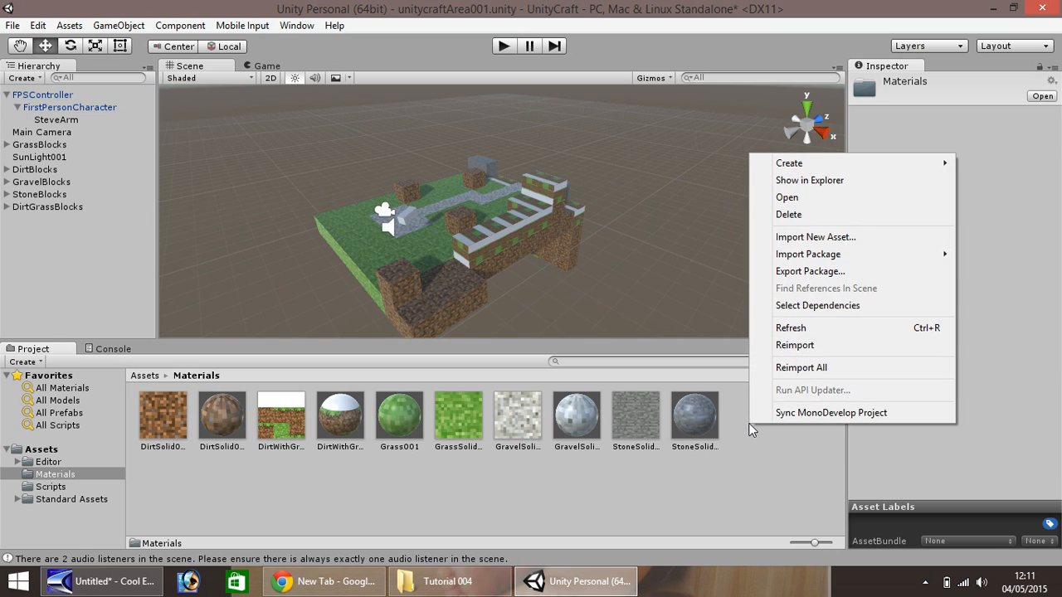
{"action": "mouse_move", "coordinate": [830, 163]}
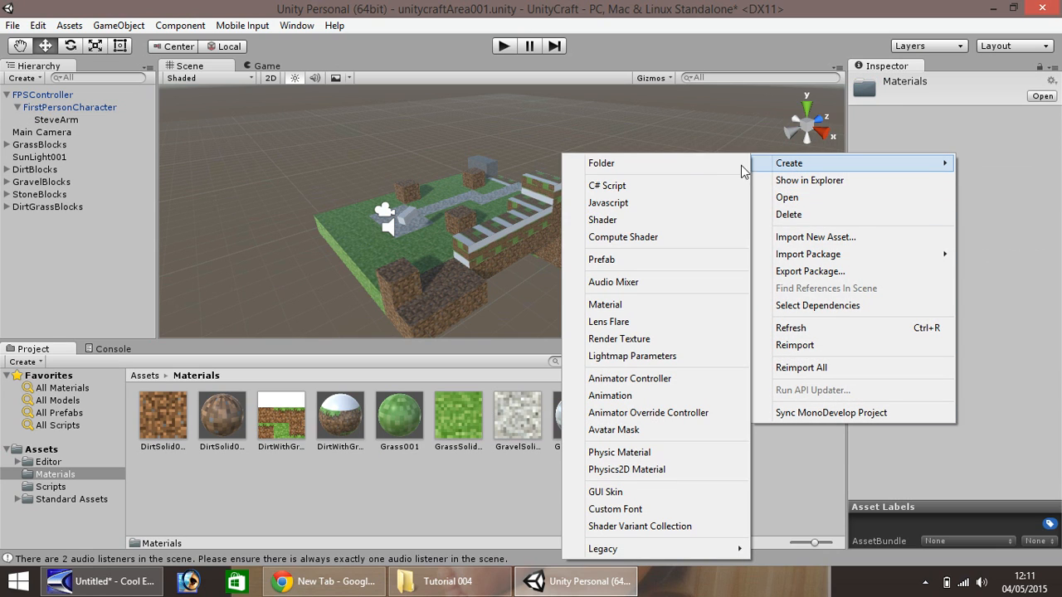
{"action": "left_click", "coordinate": [605, 305]}
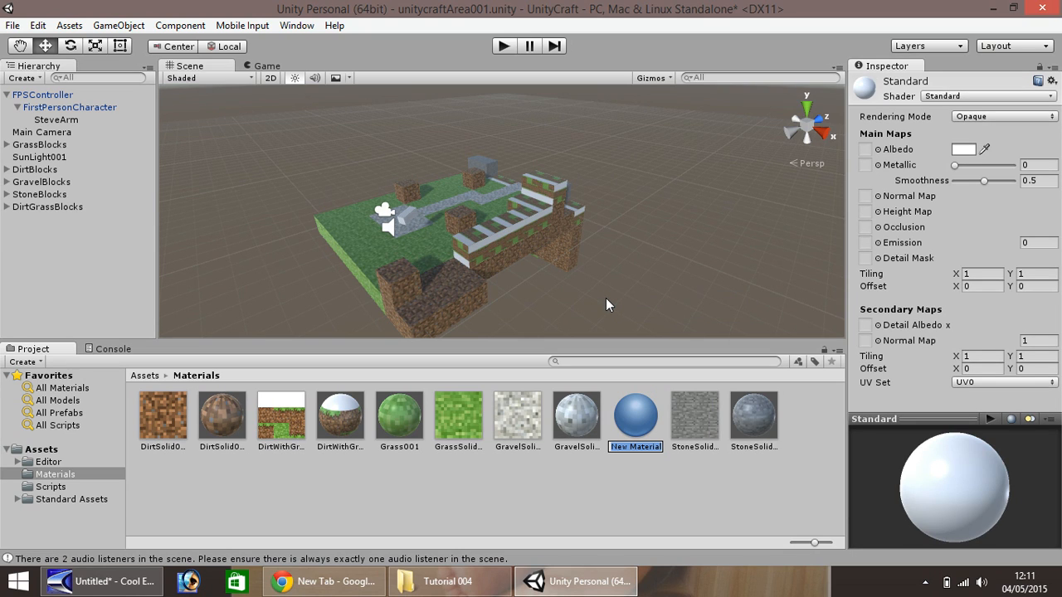
{"action": "type", "text": "SteveArm"}
{"action": "key", "text": "Return"}
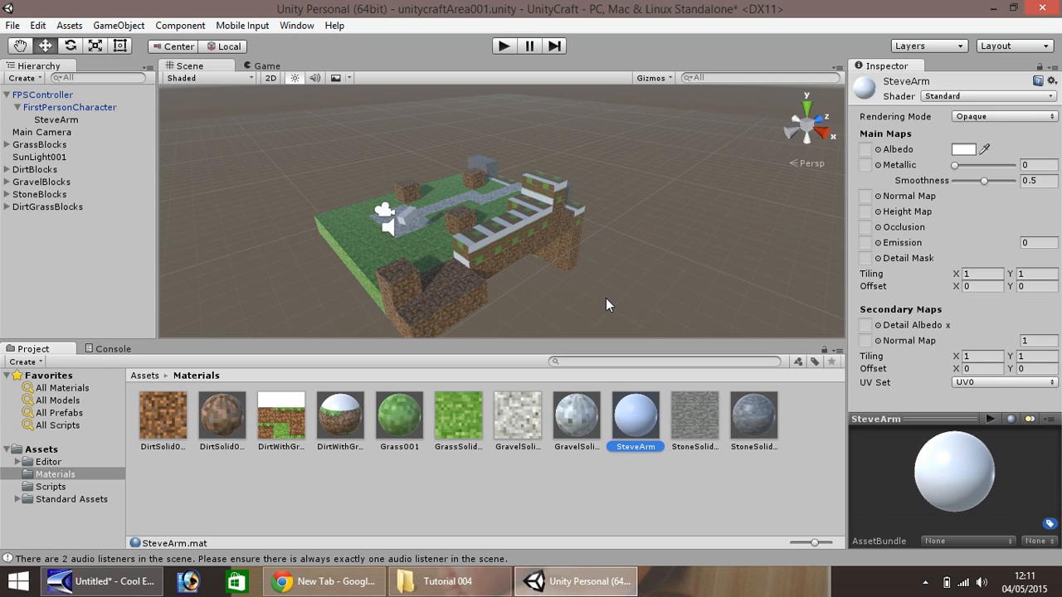
Set the Inspector to Debug mode and import SteveArm.png from the Tutorial 004 folder into the Materials assets
{"action": "left_click", "coordinate": [1054, 68]}
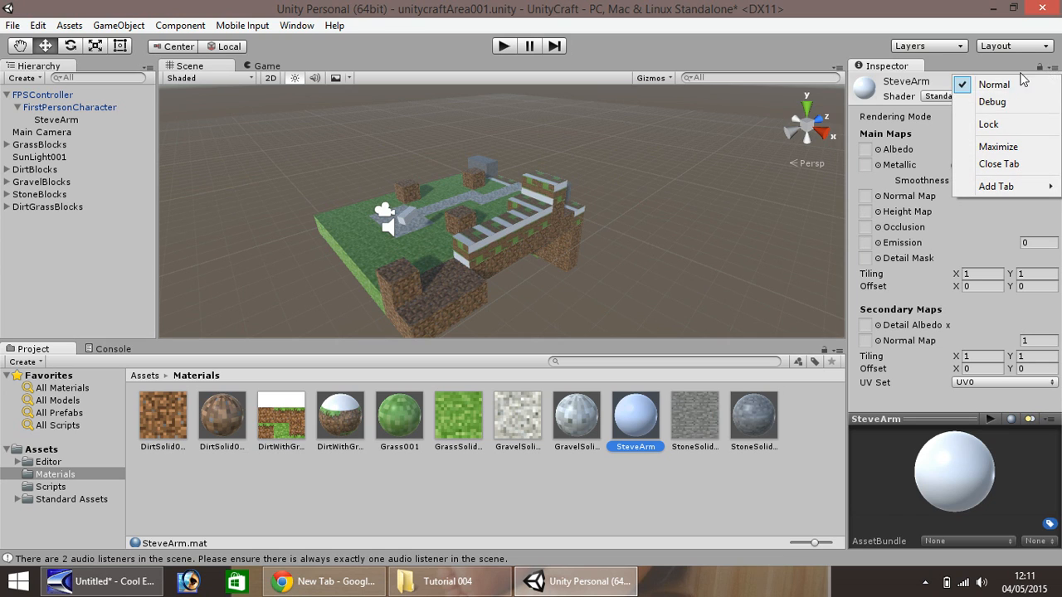
{"action": "left_click", "coordinate": [978, 102]}
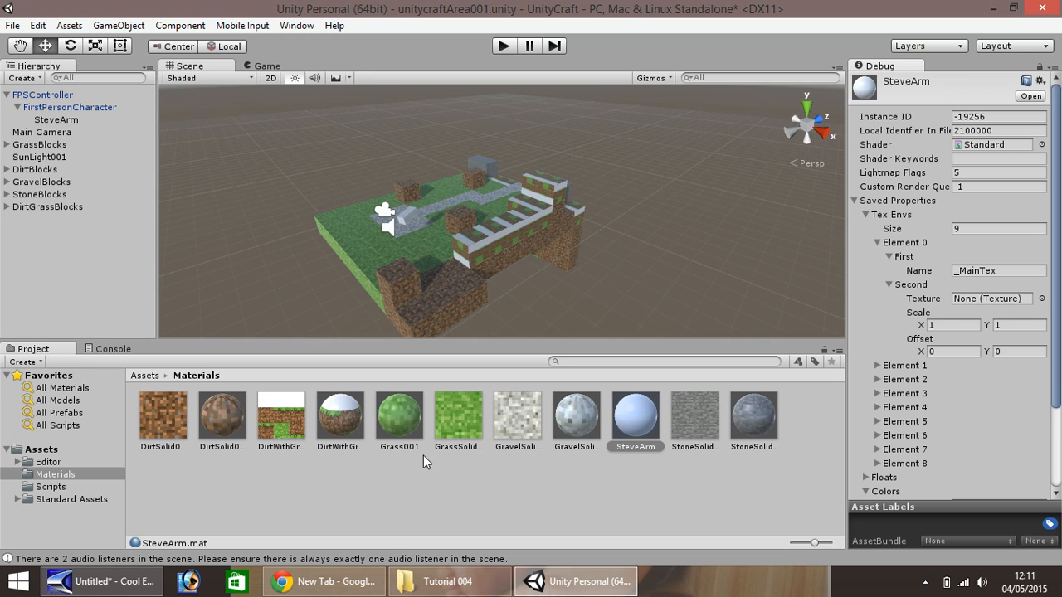
{"action": "left_click", "coordinate": [448, 581]}
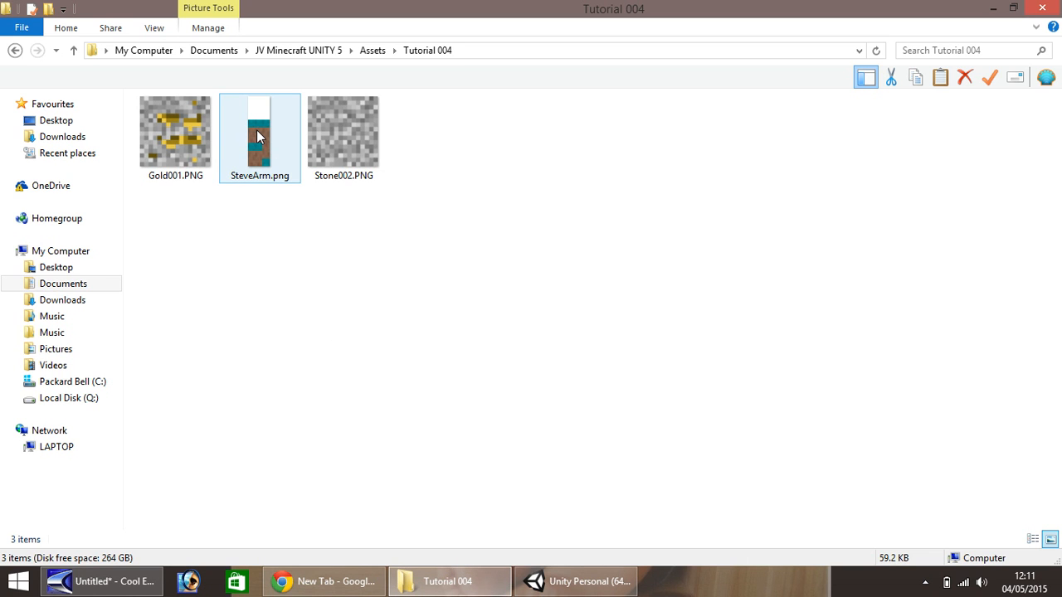
{"action": "left_click_drag", "start_coordinate": [260, 140], "coordinate": [820, 438]}
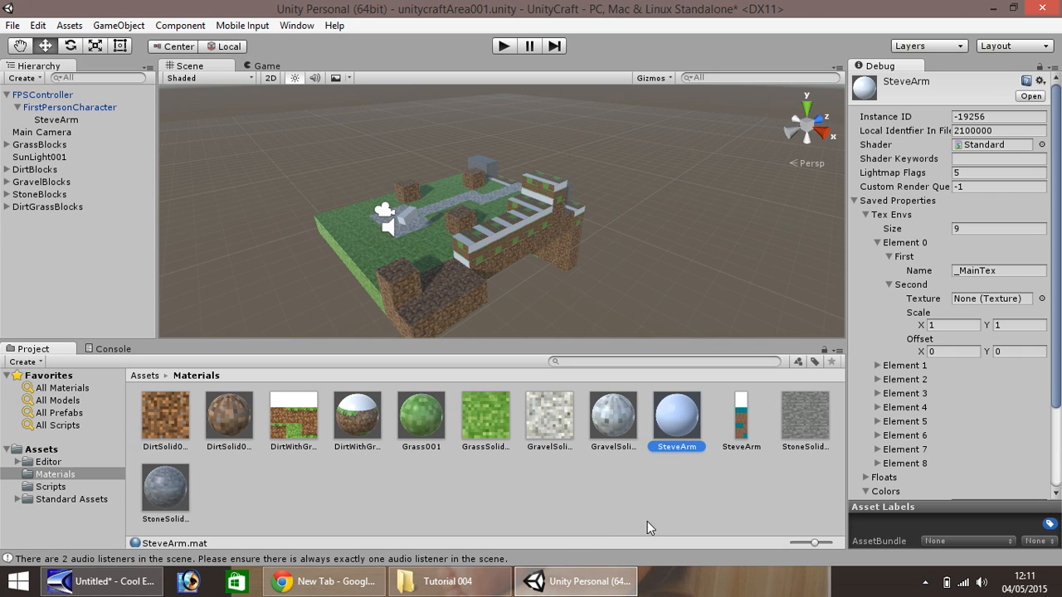
Assign the SteveArm texture to the SteveArm material's _MainTex element and apply the texture to the arm cube in the scene
{"action": "left_click", "coordinate": [735, 415]}
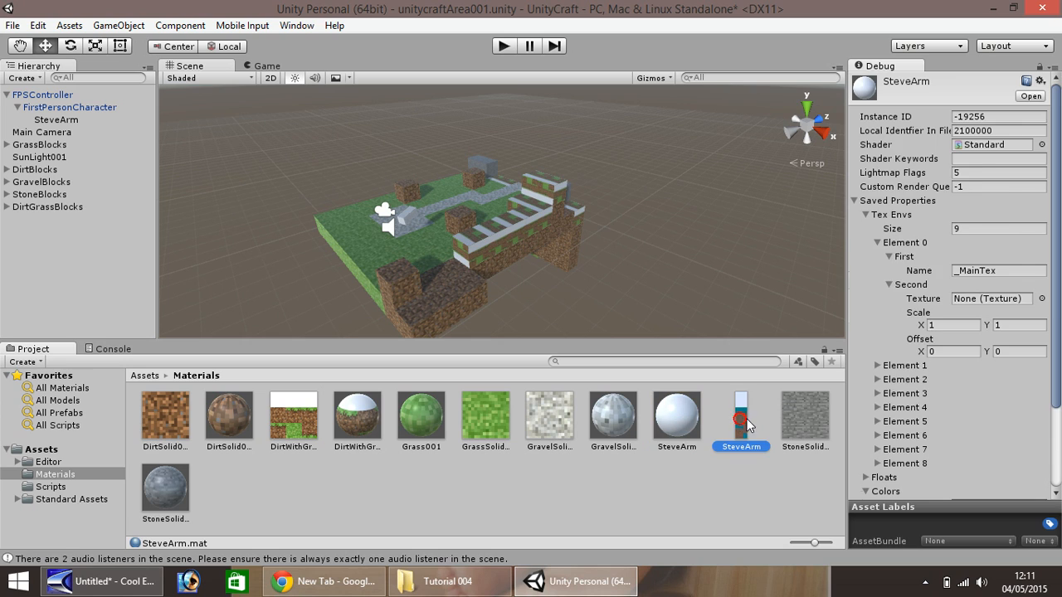
{"action": "left_click", "coordinate": [687, 416]}
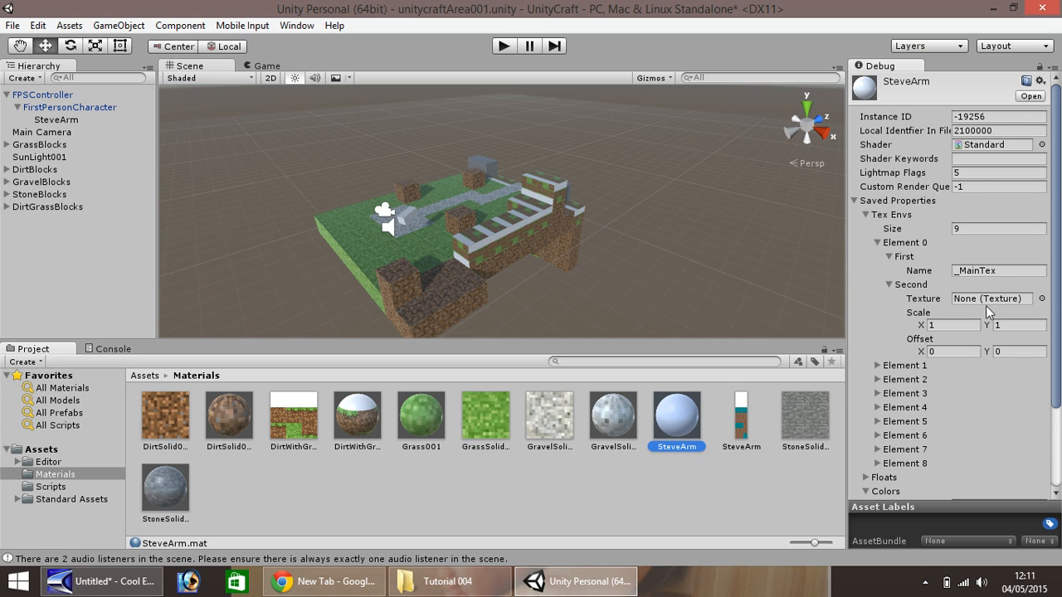
{"action": "left_click_drag", "start_coordinate": [737, 433], "coordinate": [973, 305]}
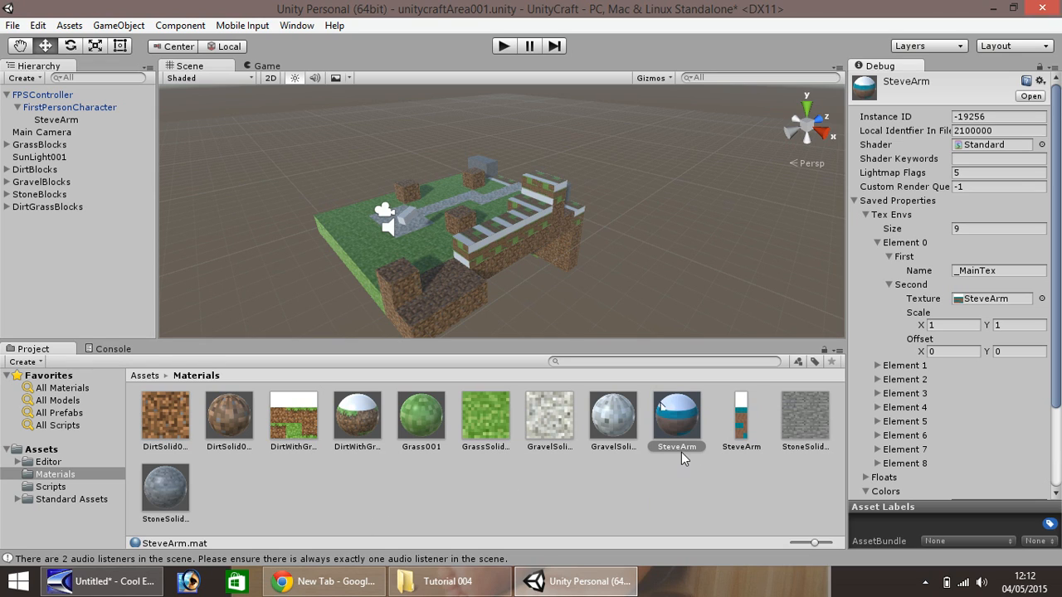
{"action": "left_click_drag", "start_coordinate": [746, 427], "coordinate": [455, 224]}
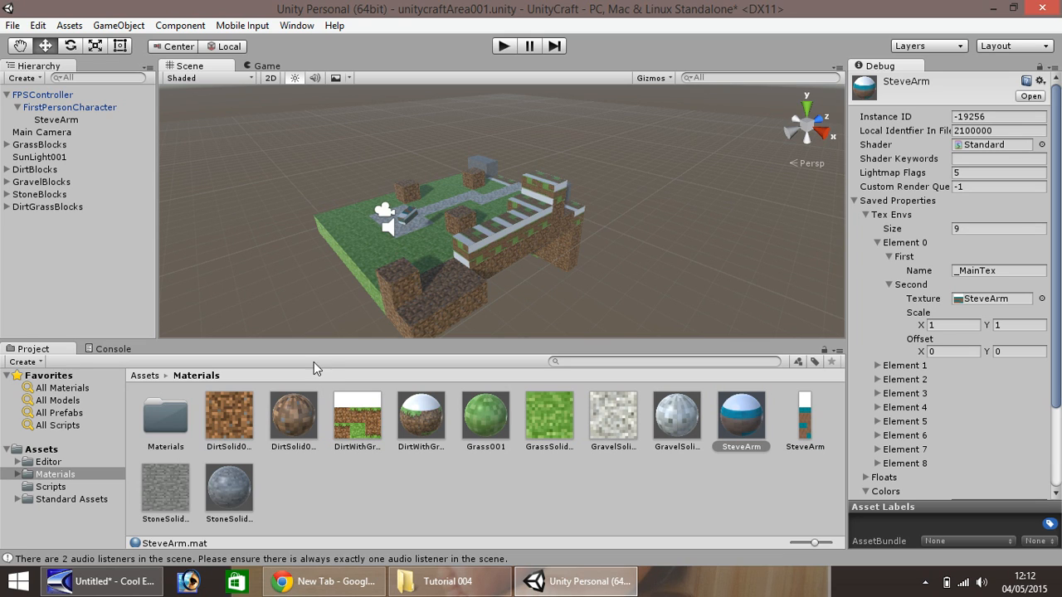
Attach the map_texture script from the Scripts folder to the arm cube and play-test the textured arm
{"action": "left_click", "coordinate": [49, 489]}
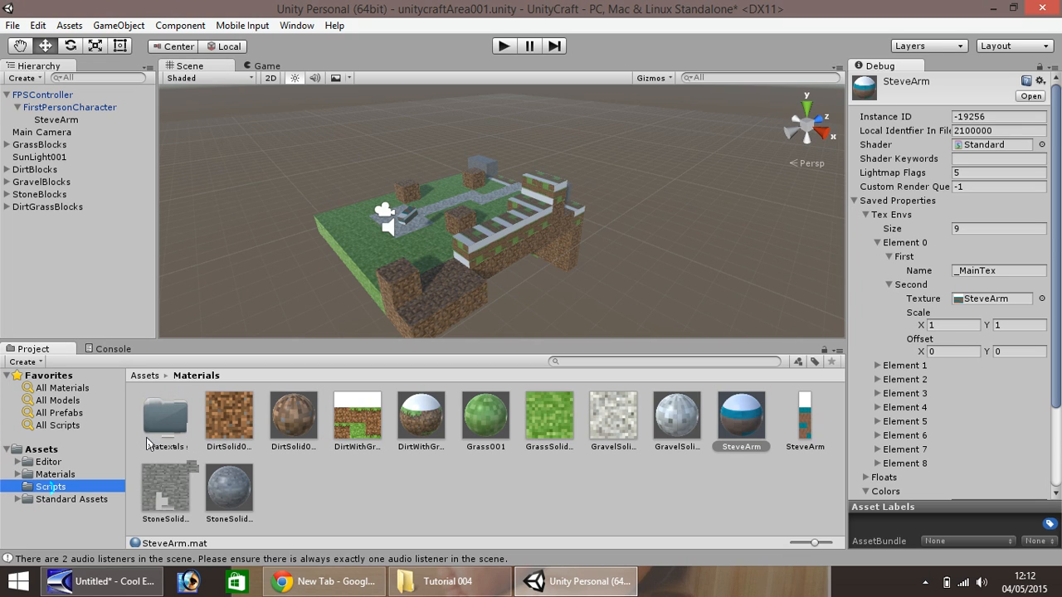
{"action": "left_click_drag", "start_coordinate": [170, 418], "coordinate": [411, 227]}
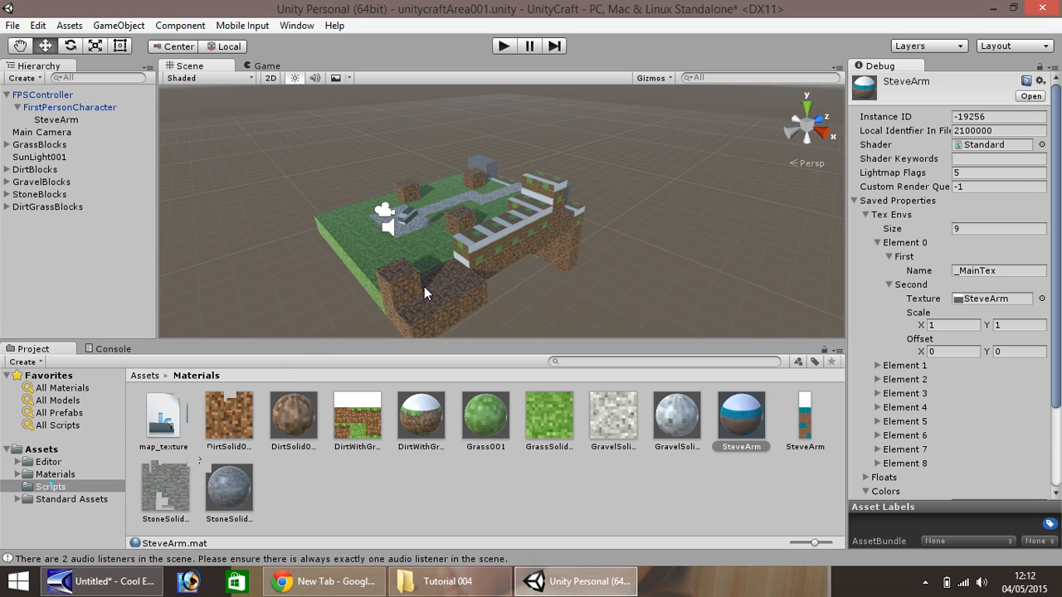
{"action": "left_click", "coordinate": [503, 46]}
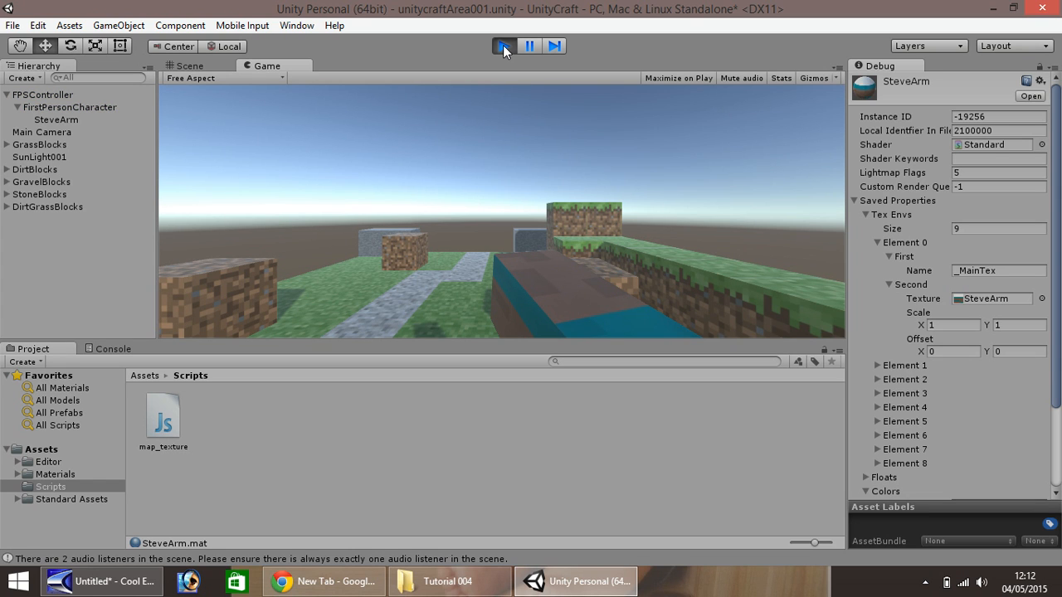
{"action": "left_click", "coordinate": [504, 46]}
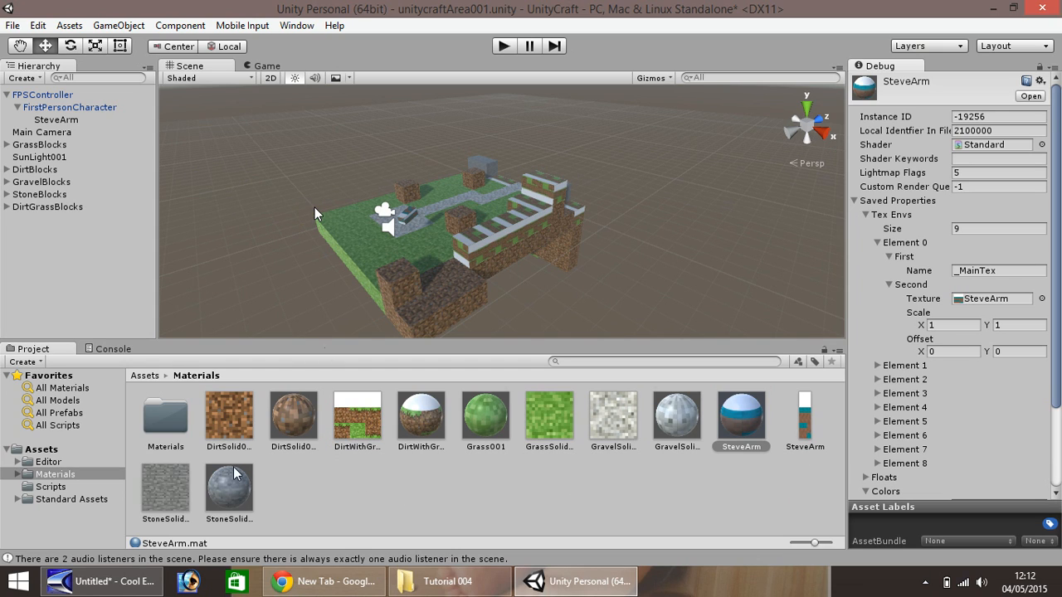
Select the SteveArm cube in the scene and return the Inspector to Normal mode
{"action": "left_click", "coordinate": [804, 421]}
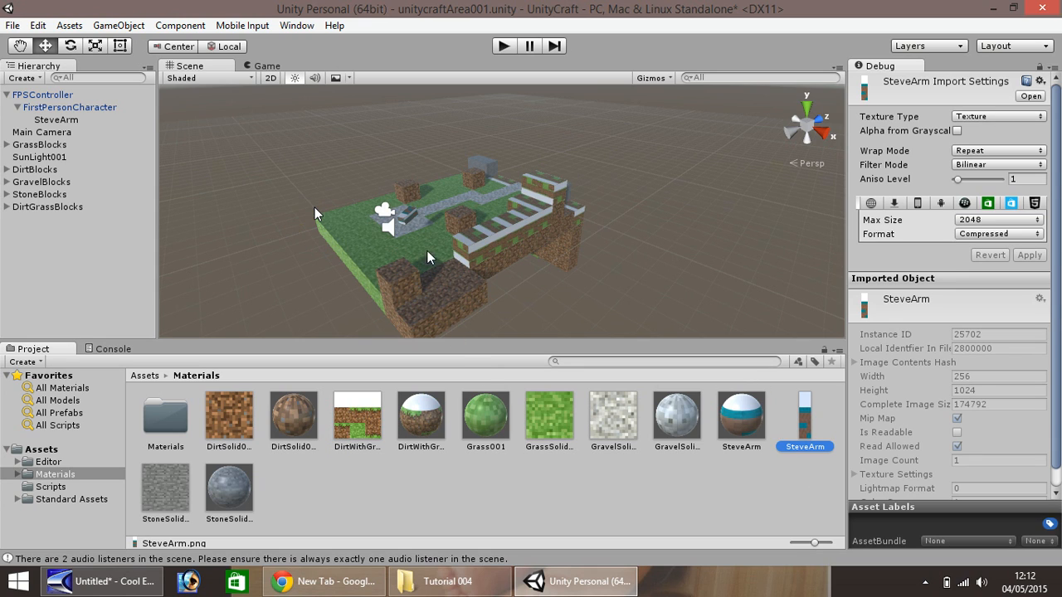
{"action": "left_click", "coordinate": [411, 215]}
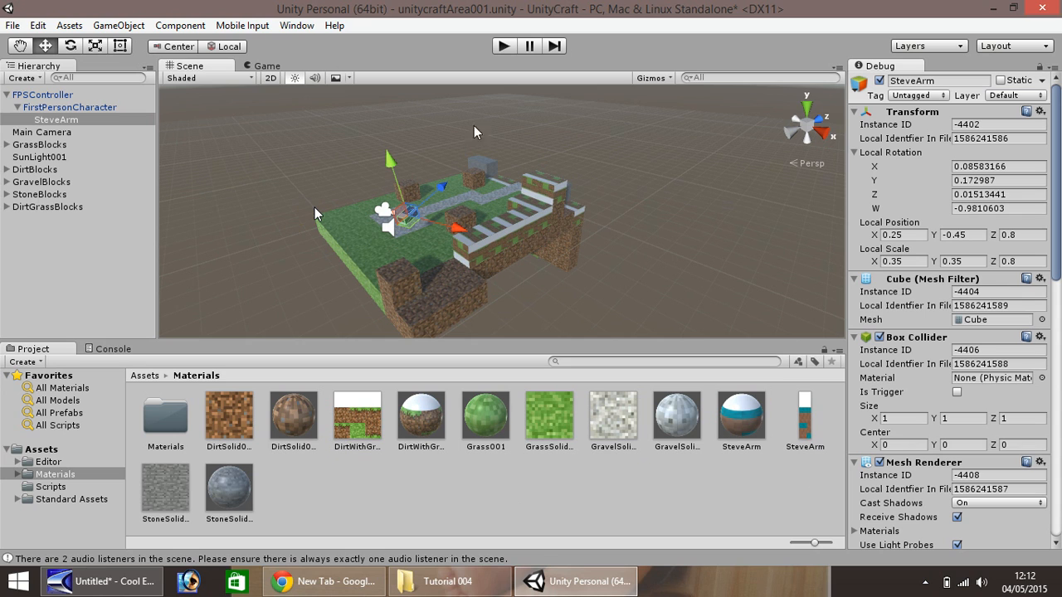
{"action": "scroll", "coordinate": [410, 247], "scroll_direction": "up", "scroll_amount": 2}
{"action": "scroll", "coordinate": [409, 248], "scroll_direction": "up", "scroll_amount": 3}
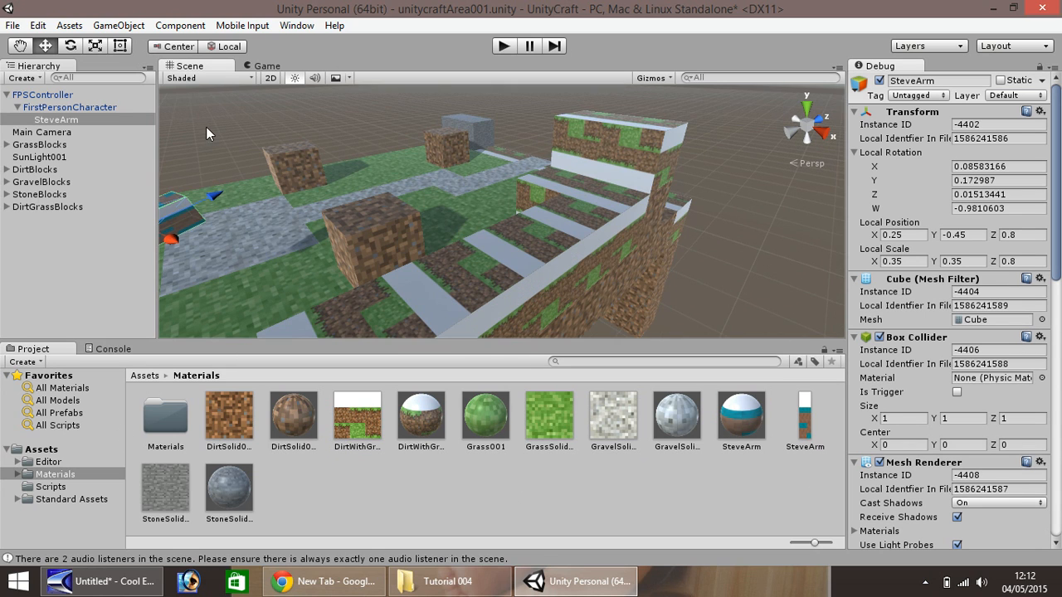
{"action": "left_click", "coordinate": [16, 45]}
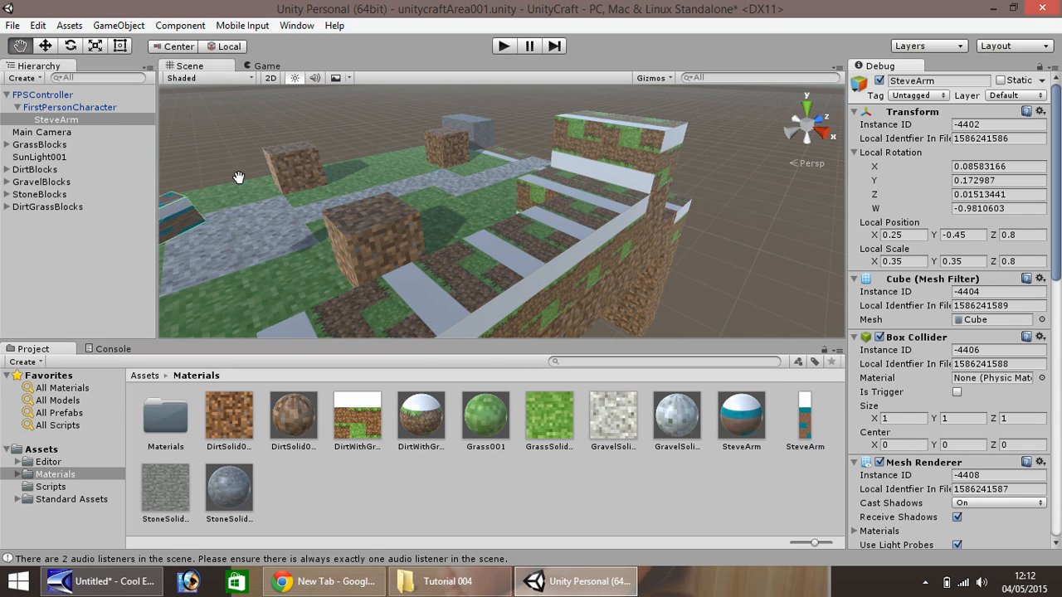
{"action": "left_click_drag", "start_coordinate": [233, 176], "coordinate": [365, 174]}
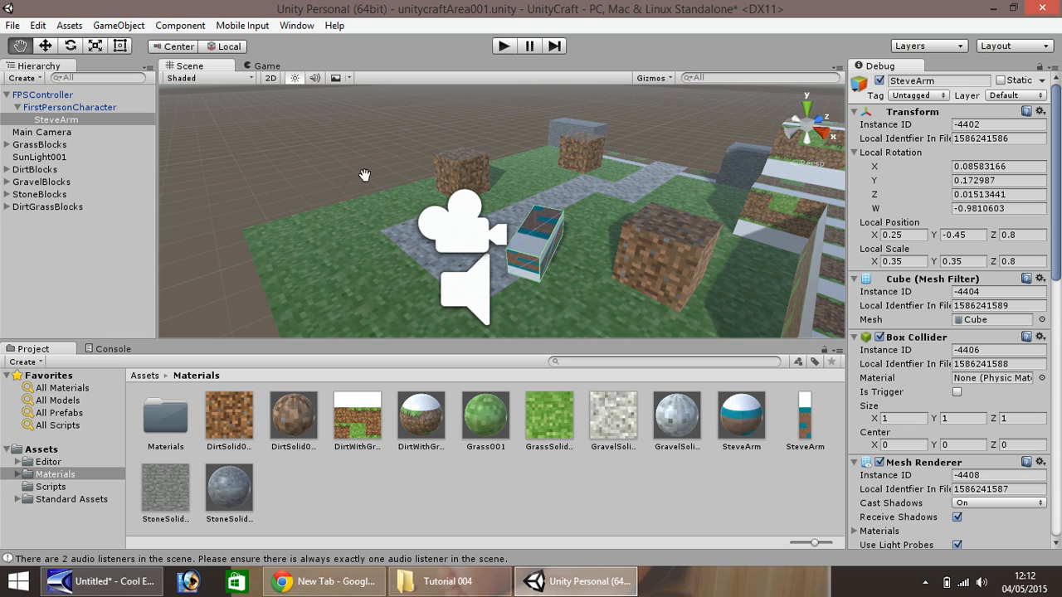
{"action": "left_click", "coordinate": [45, 45]}
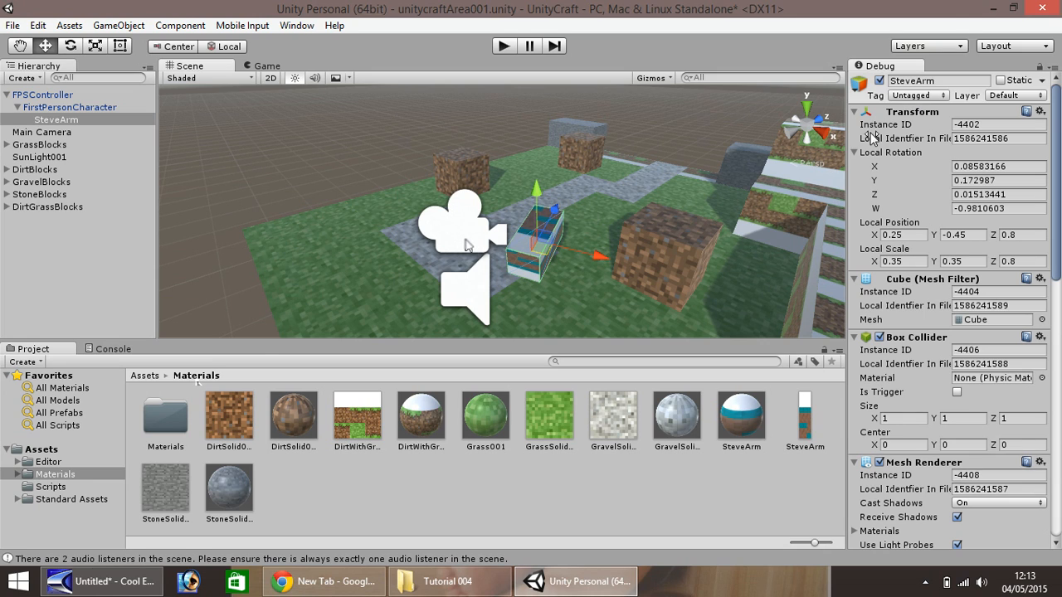
{"action": "left_click", "coordinate": [1053, 67]}
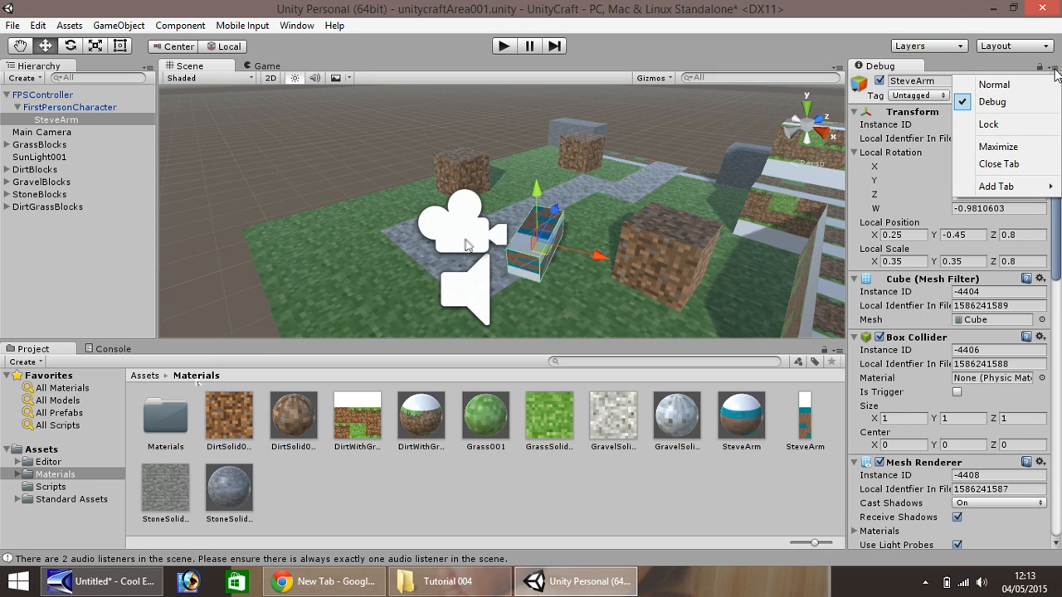
{"action": "left_click", "coordinate": [1010, 93]}
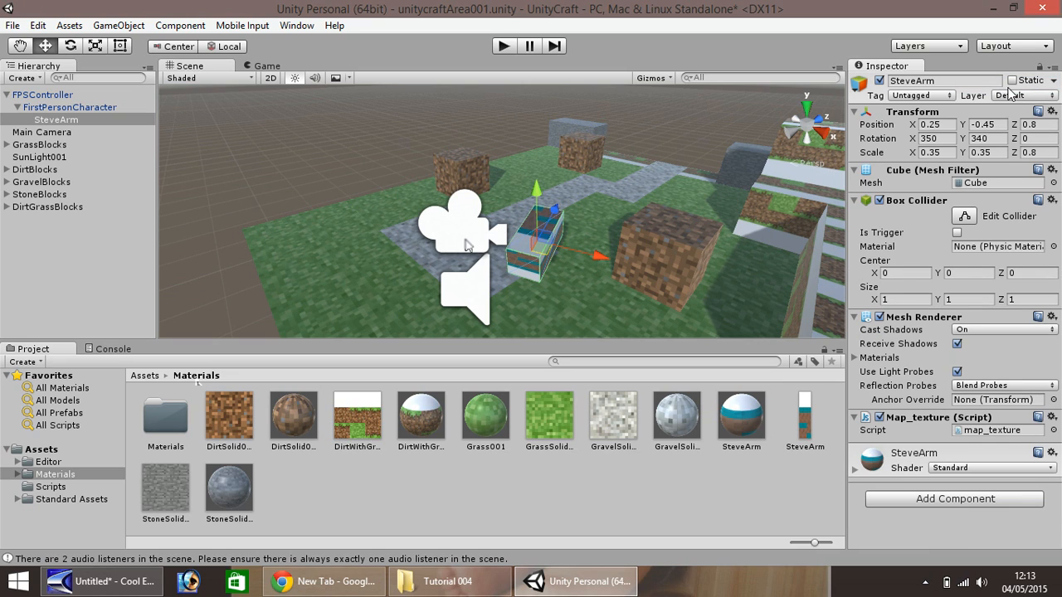
Set SteveArm's Z rotation to 90 and play-test how the texture faces
{"action": "left_click", "coordinate": [1037, 139]}
{"action": "type", "text": "90"}
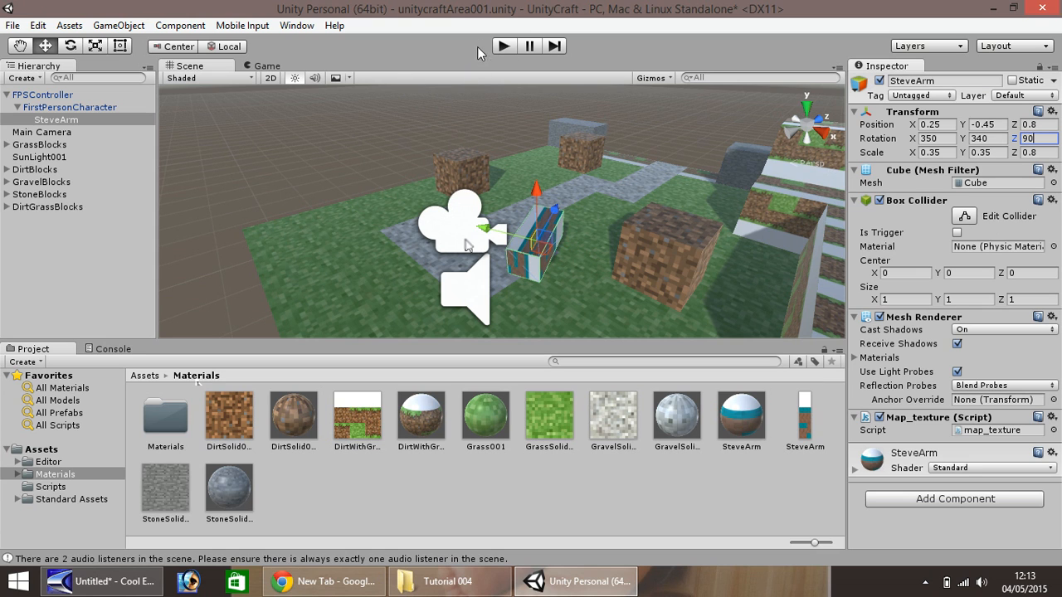
{"action": "left_click", "coordinate": [502, 47]}
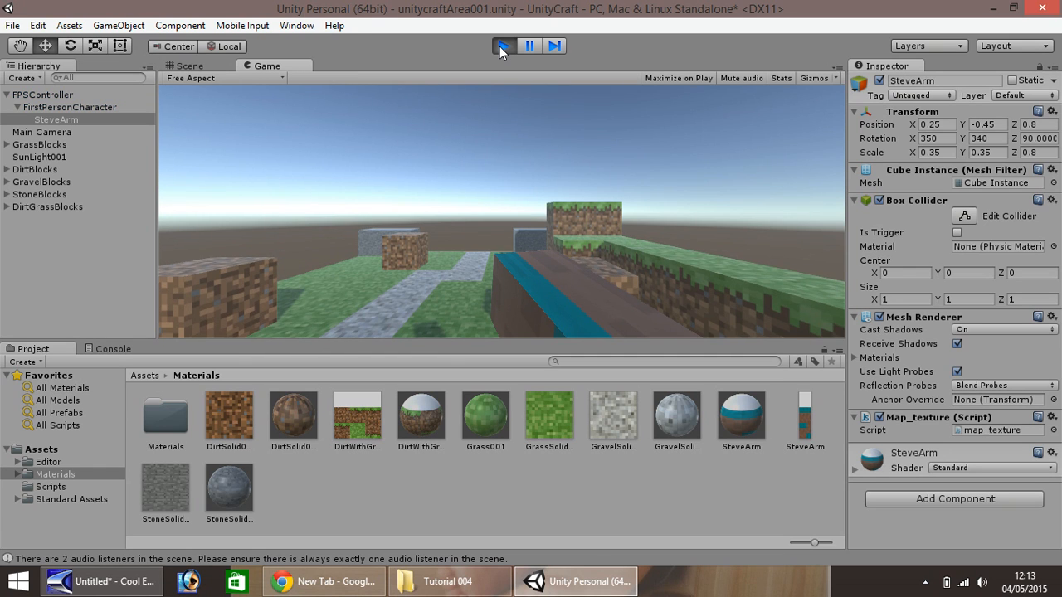
{"action": "left_click", "coordinate": [500, 46]}
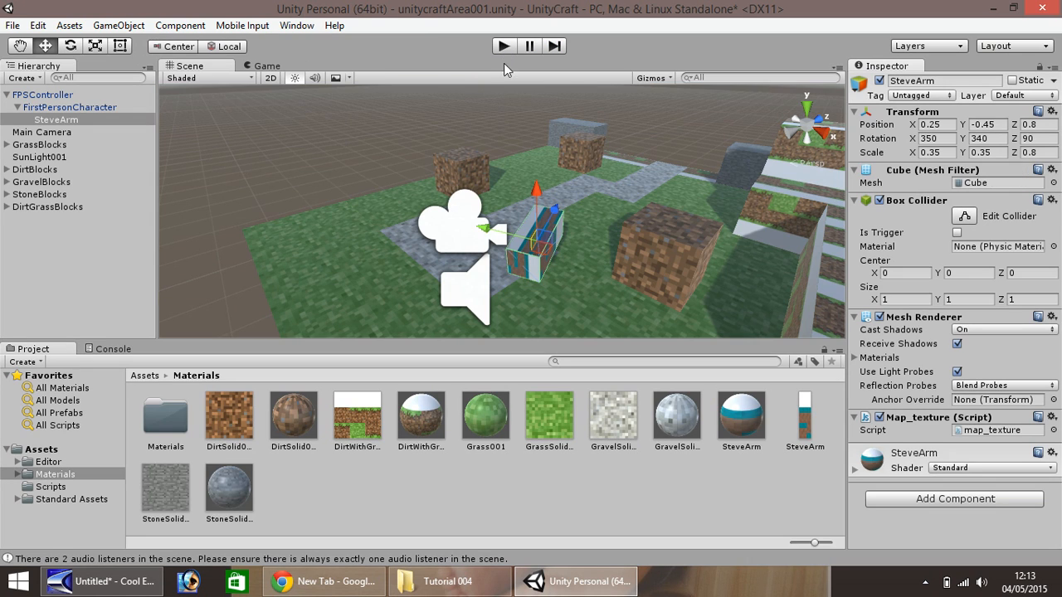
Try a Z rotation of 180 on SteveArm and play-test the first-person view
{"action": "left_click", "coordinate": [1038, 139]}
{"action": "type", "text": "180"}
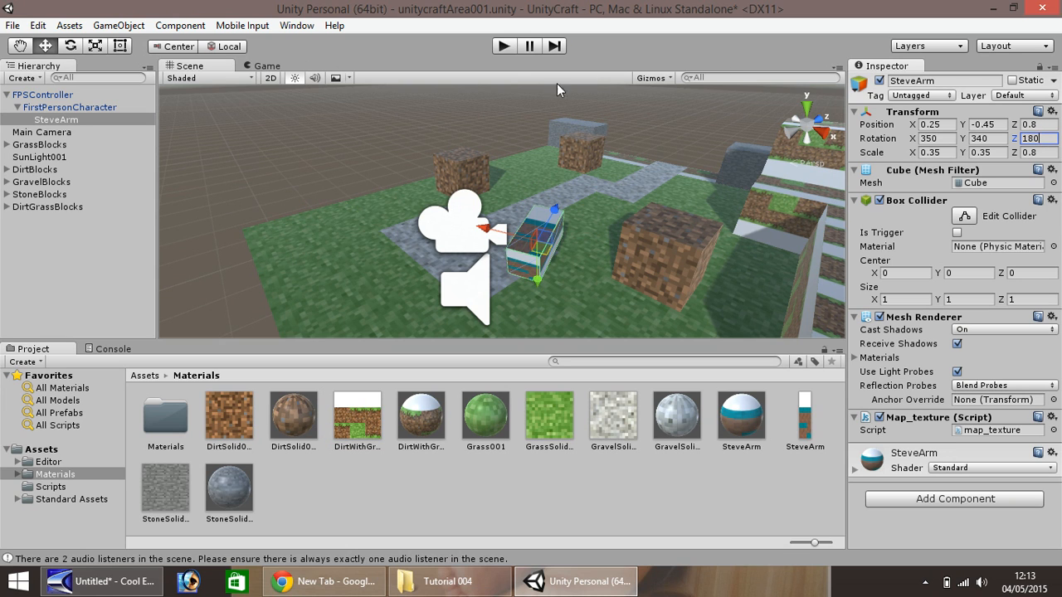
{"action": "left_click", "coordinate": [503, 46]}
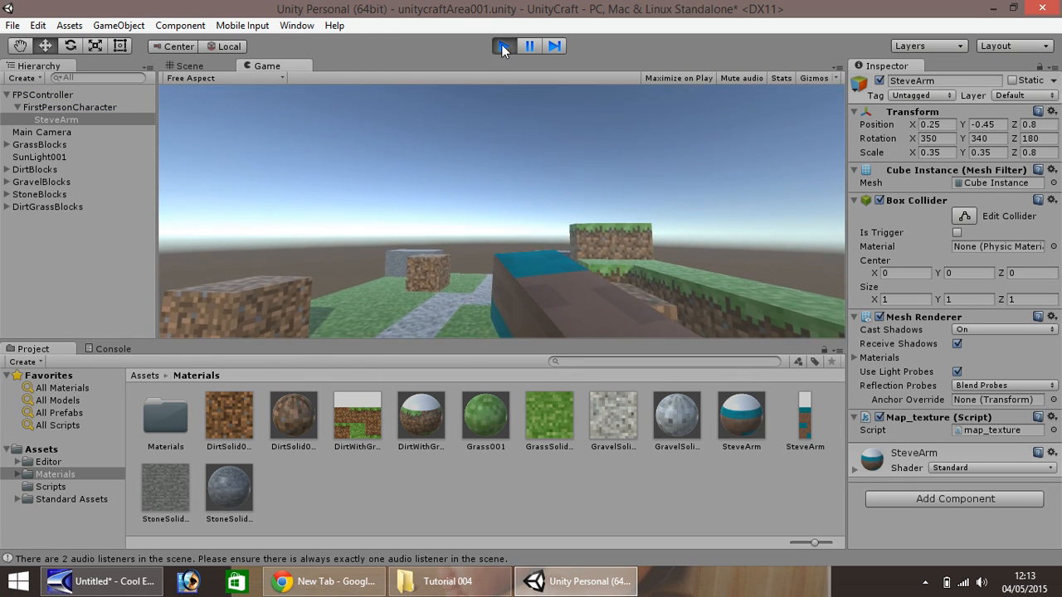
{"action": "left_click", "coordinate": [504, 46]}
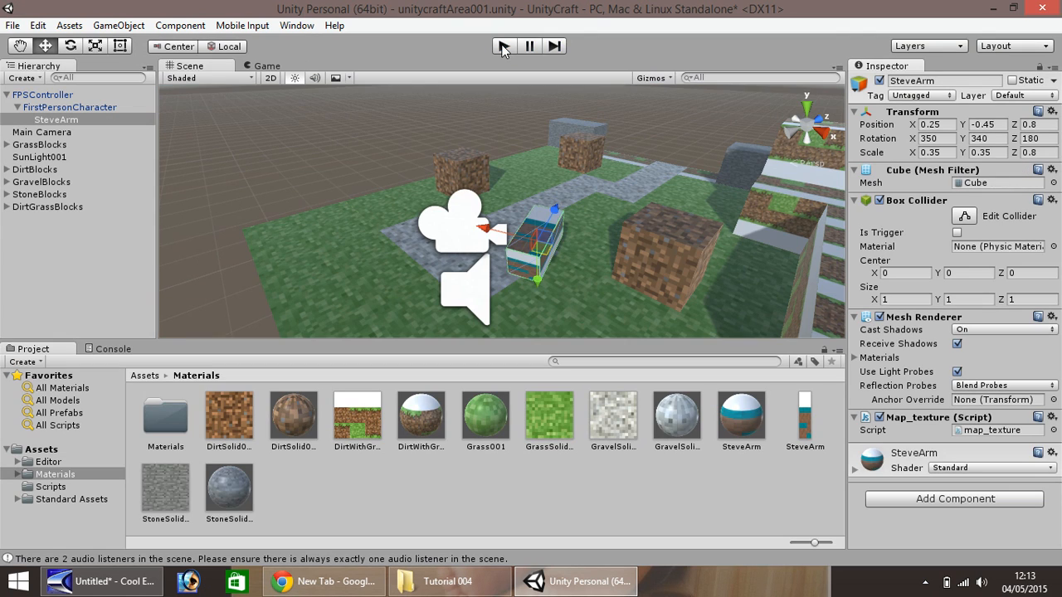
Set SteveArm's Z rotation back to 0 and play-test the arm
{"action": "left_click", "coordinate": [1049, 138]}
{"action": "type", "text": "0"}
{"action": "left_click", "coordinate": [503, 45]}
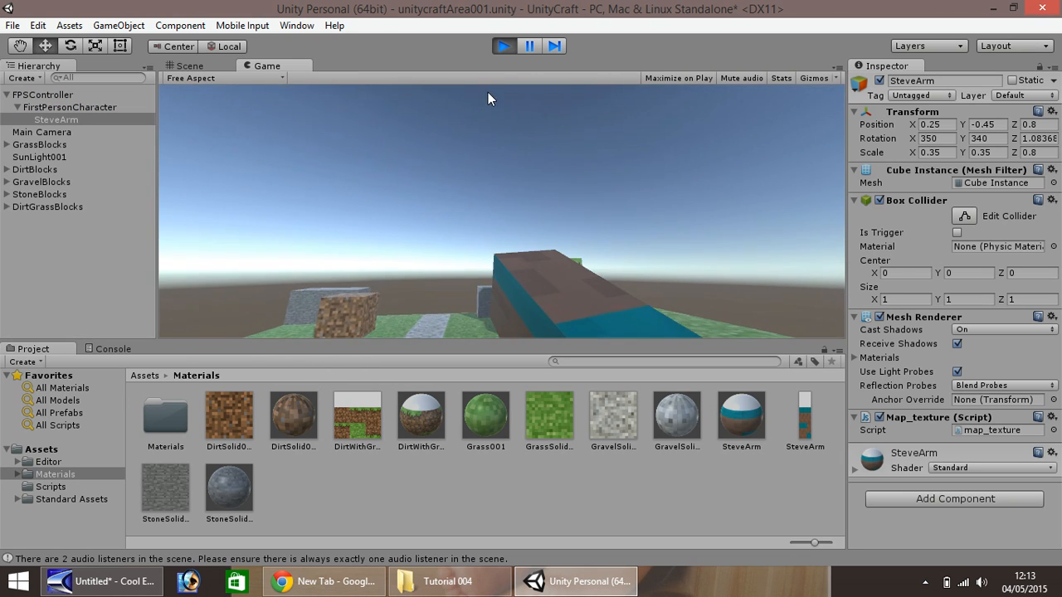
{"action": "left_click", "coordinate": [503, 45]}
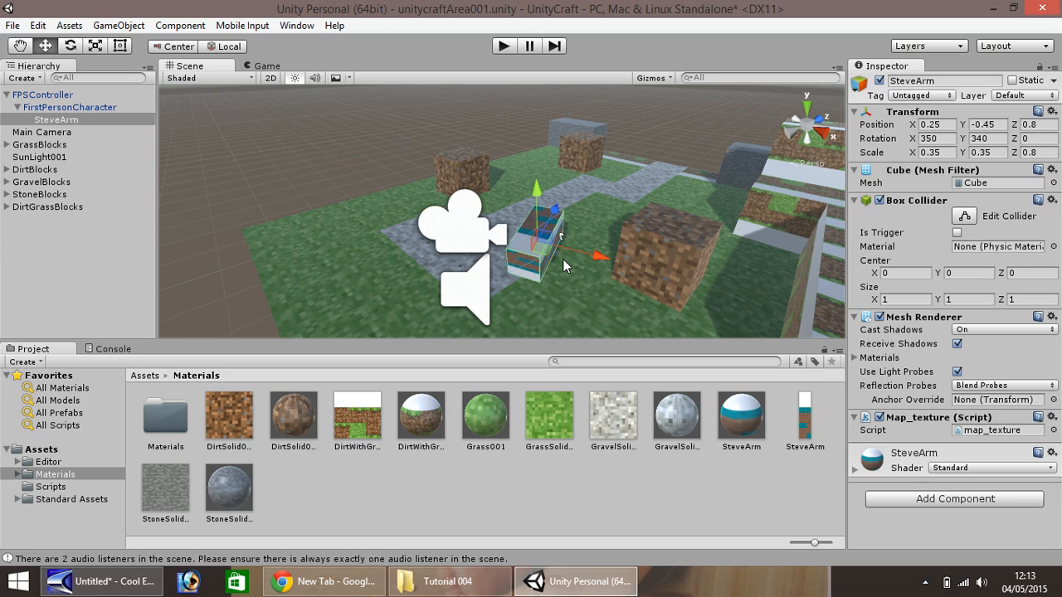
Duplicate SteveArm under FirstPersonCharacter and set the copy's Z rotation to 90
{"action": "key", "text": "ctrl+d"}
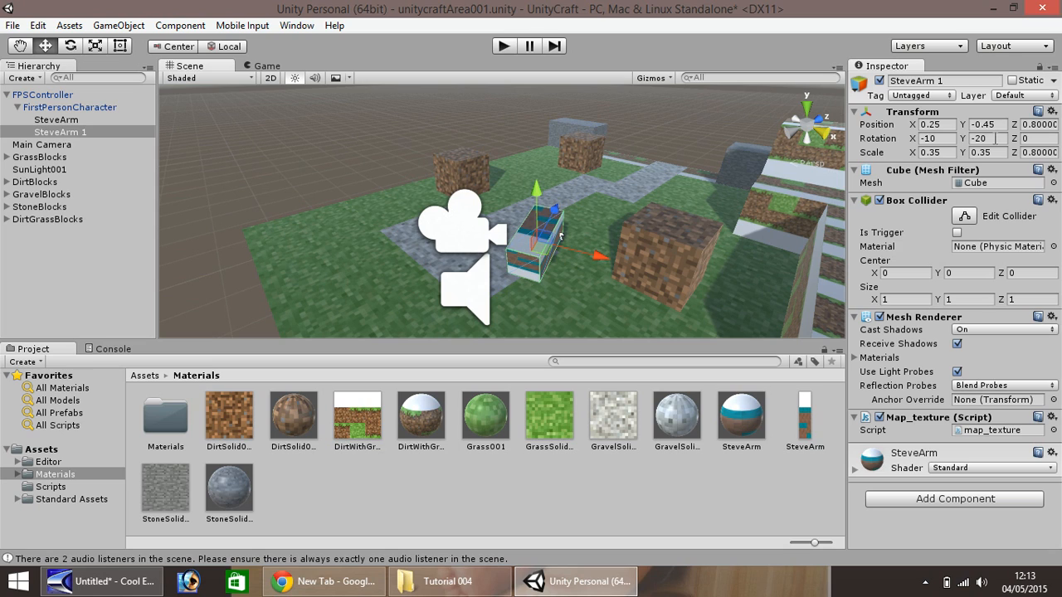
{"action": "left_click", "coordinate": [1036, 139]}
{"action": "double_click", "coordinate": [1032, 139]}
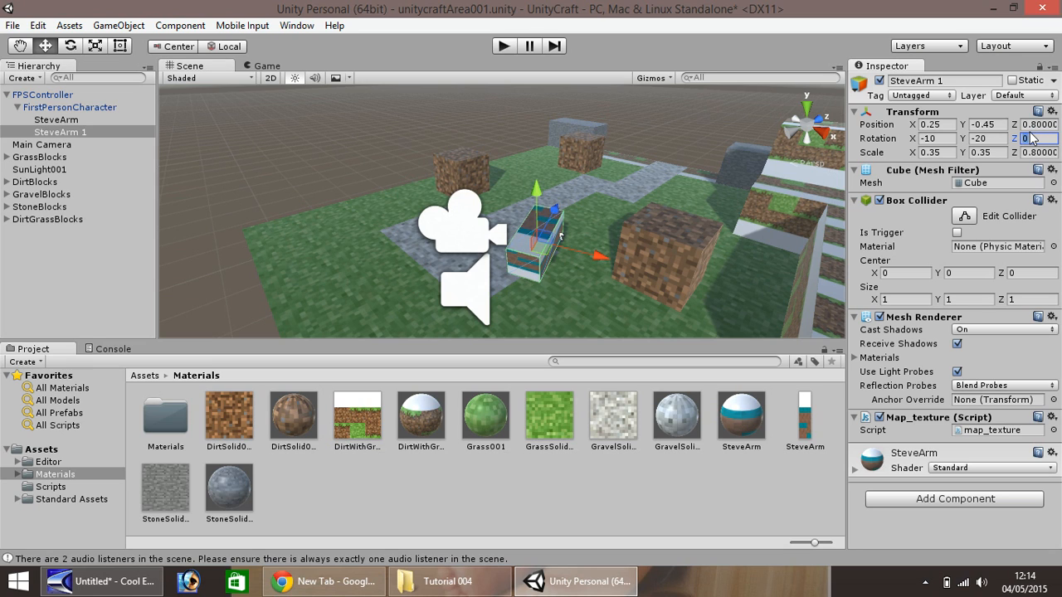
{"action": "type", "text": "90"}
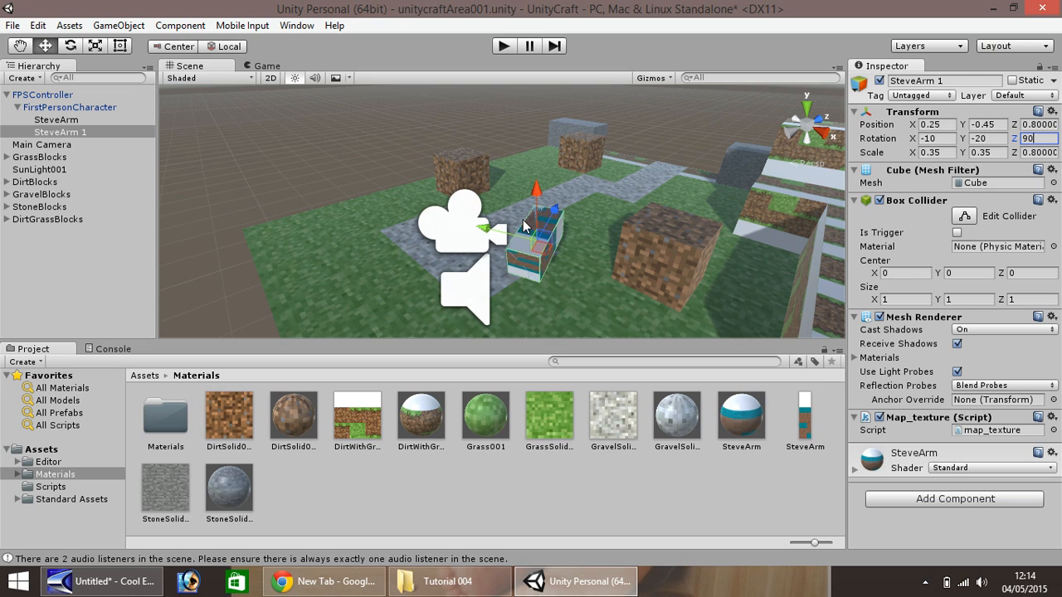
Shift SteveArm 1 slightly sideways to about X 0.241 and Z 0.797, and play-test the first-person arm
{"action": "left_click", "coordinate": [488, 235]}
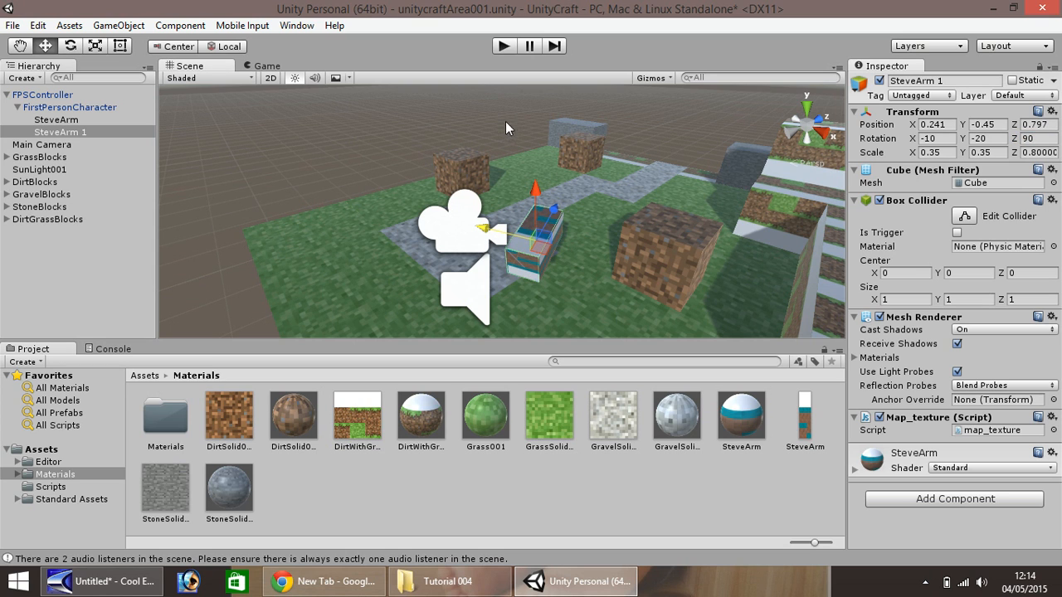
{"action": "left_click", "coordinate": [504, 47]}
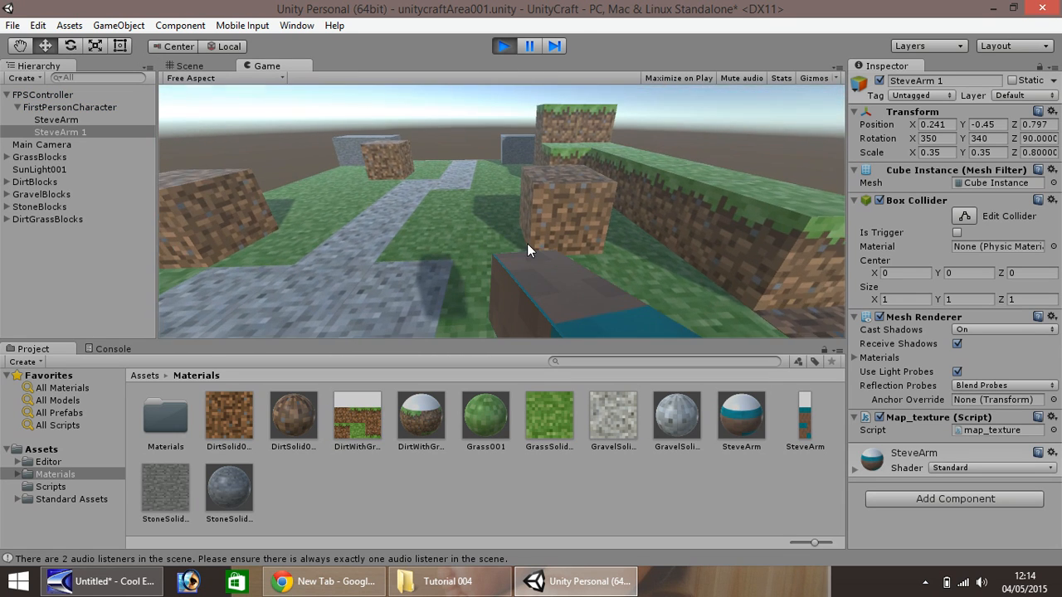
{"action": "key", "text": "s"}
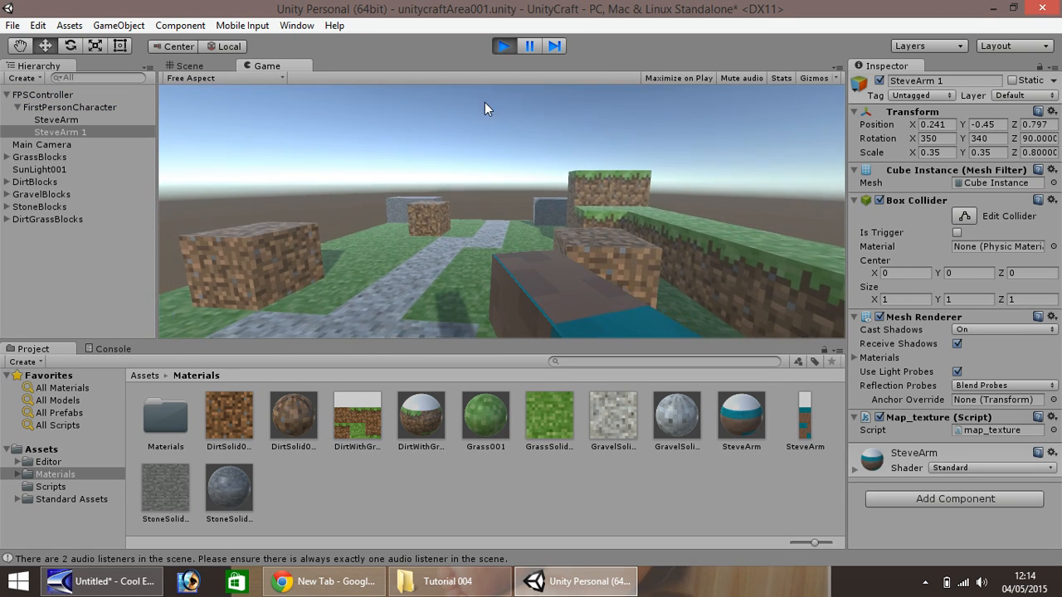
{"action": "key", "text": "w"}
{"action": "key", "text": "w"}
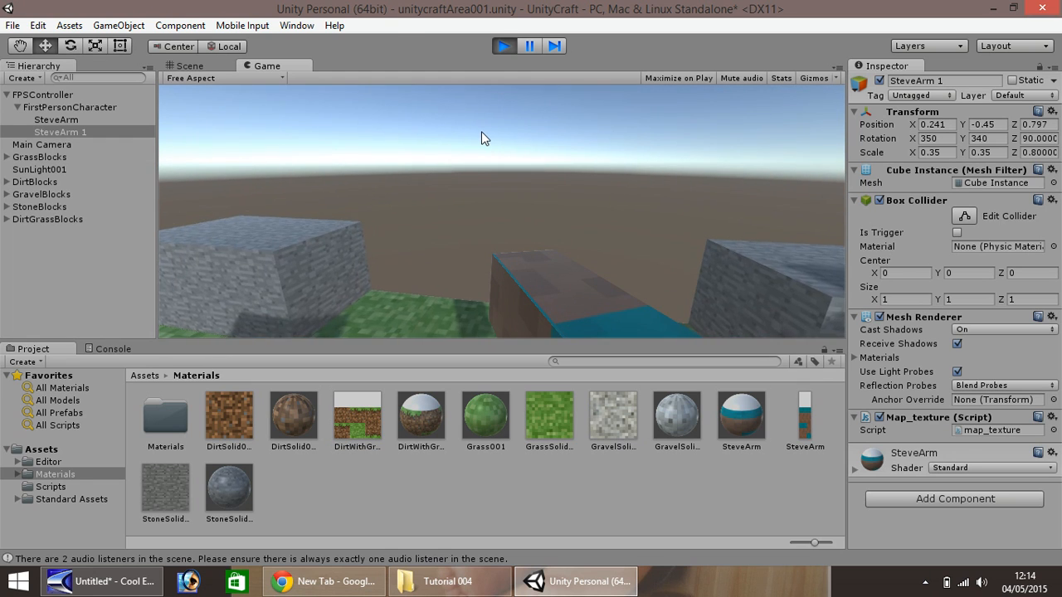
{"action": "key", "text": "s"}
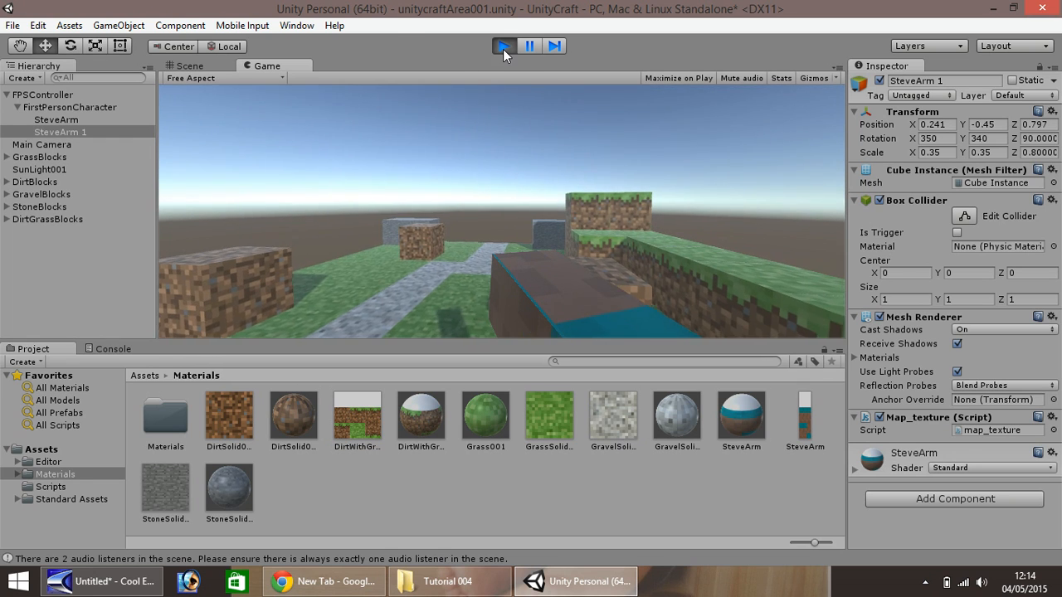
{"action": "left_click", "coordinate": [503, 46]}
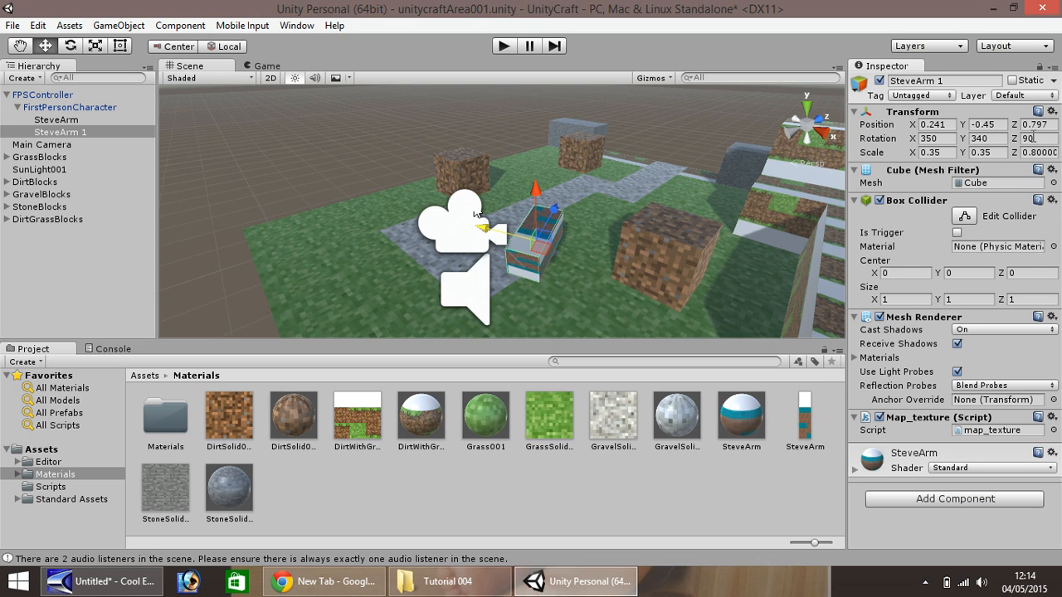
Add another map_texture script from the Scripts folder to SteveArm, and return to the Materials folder
{"action": "left_click", "coordinate": [49, 462]}
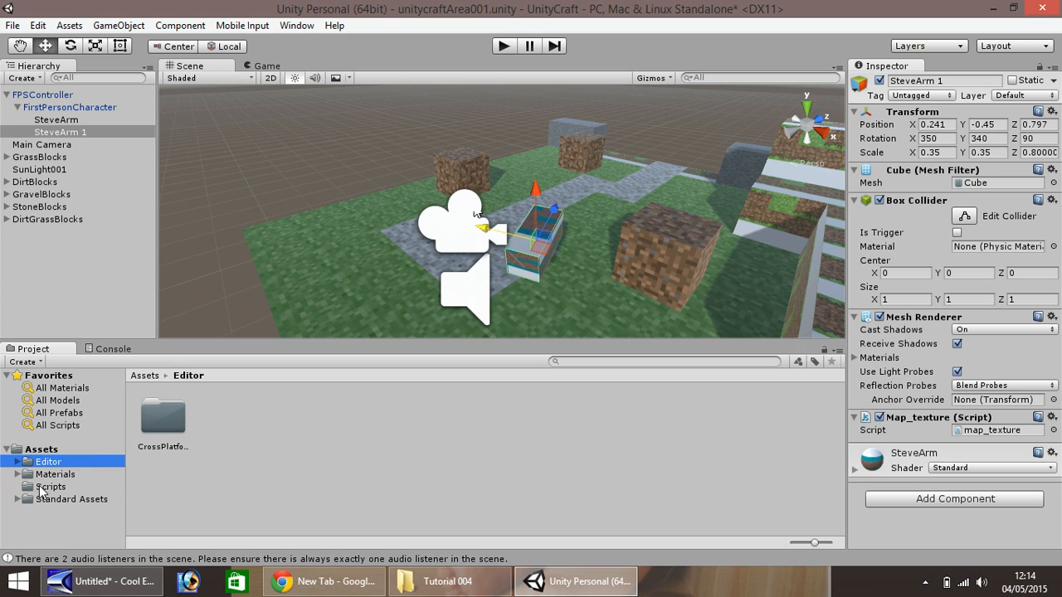
{"action": "left_click", "coordinate": [42, 487]}
{"action": "left_click_drag", "start_coordinate": [163, 419], "coordinate": [65, 124]}
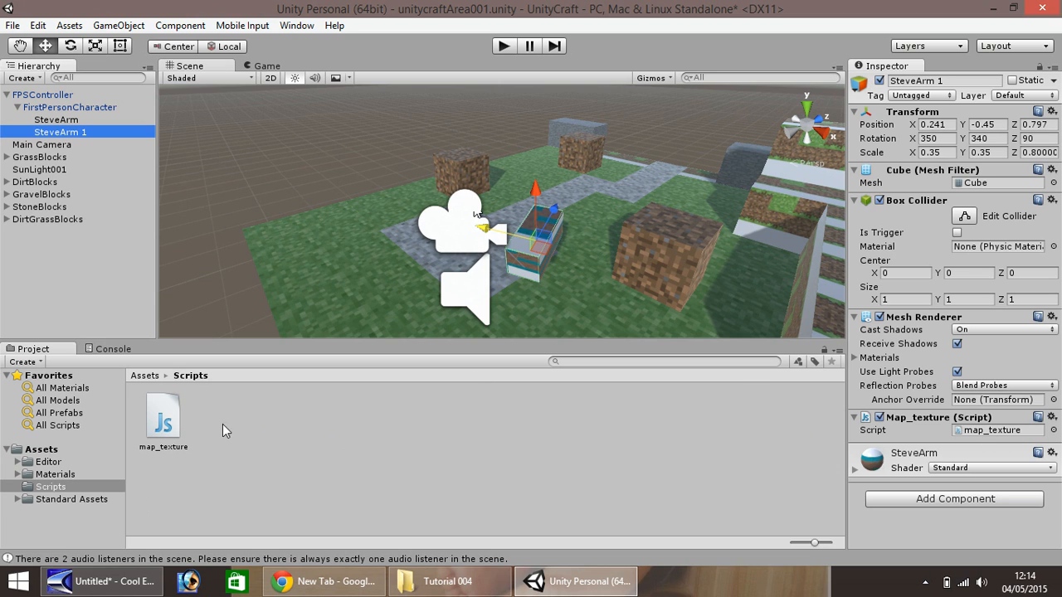
{"action": "left_click", "coordinate": [52, 472]}
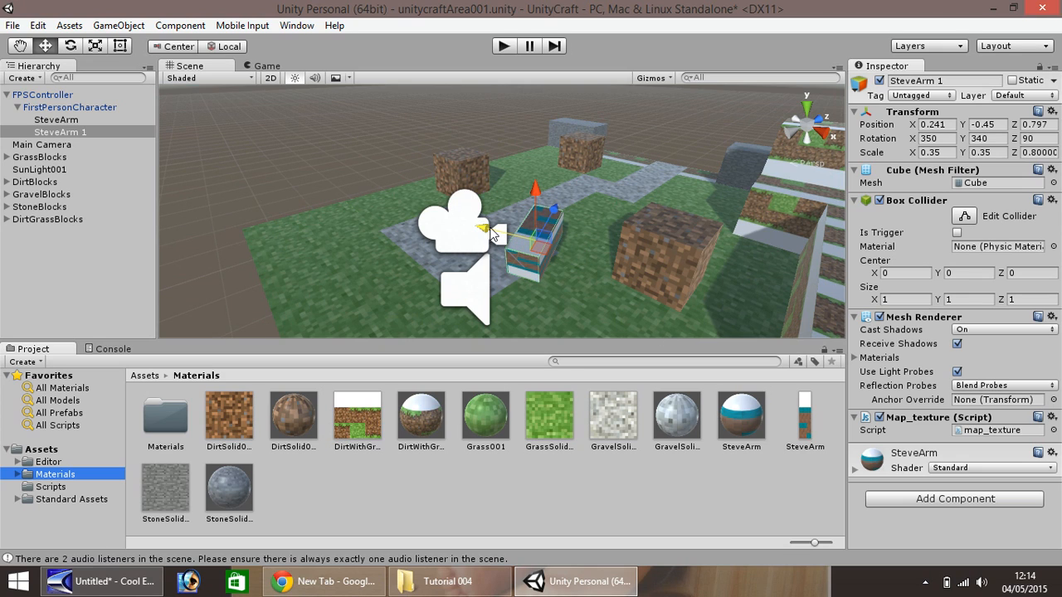
Set SteveArm 1's Z position to 0.8 and play-test the arm while walking around the blocks
{"action": "left_click", "coordinate": [1044, 125]}
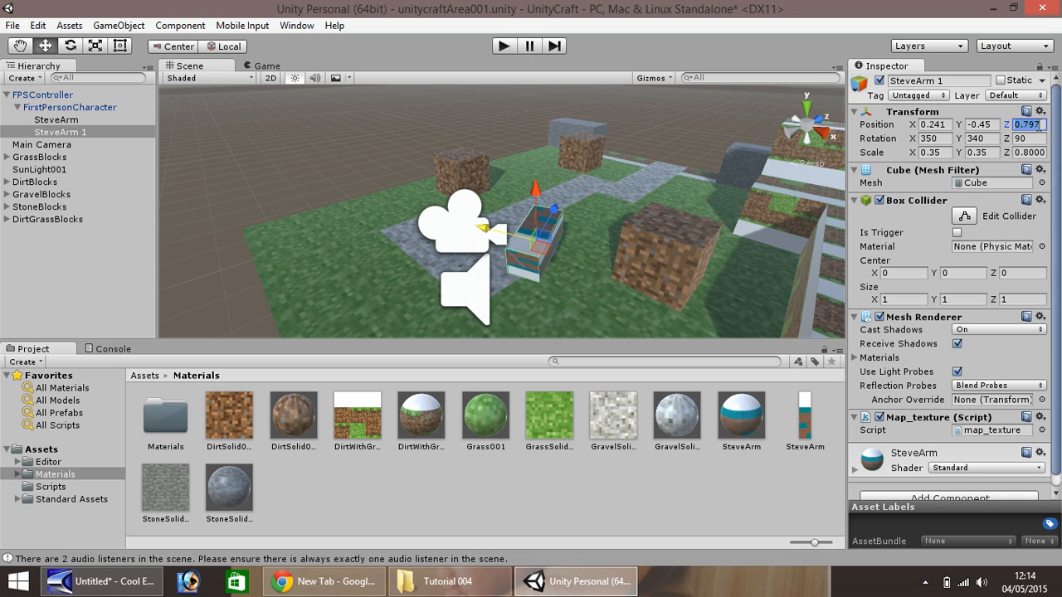
{"action": "type", "text": ".8"}
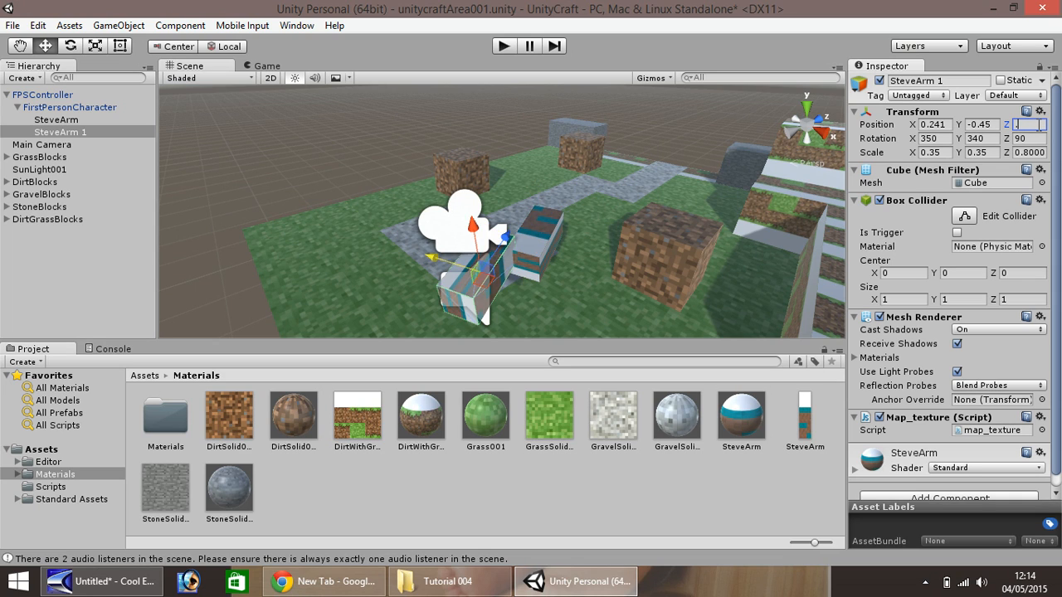
{"action": "left_click", "coordinate": [503, 46]}
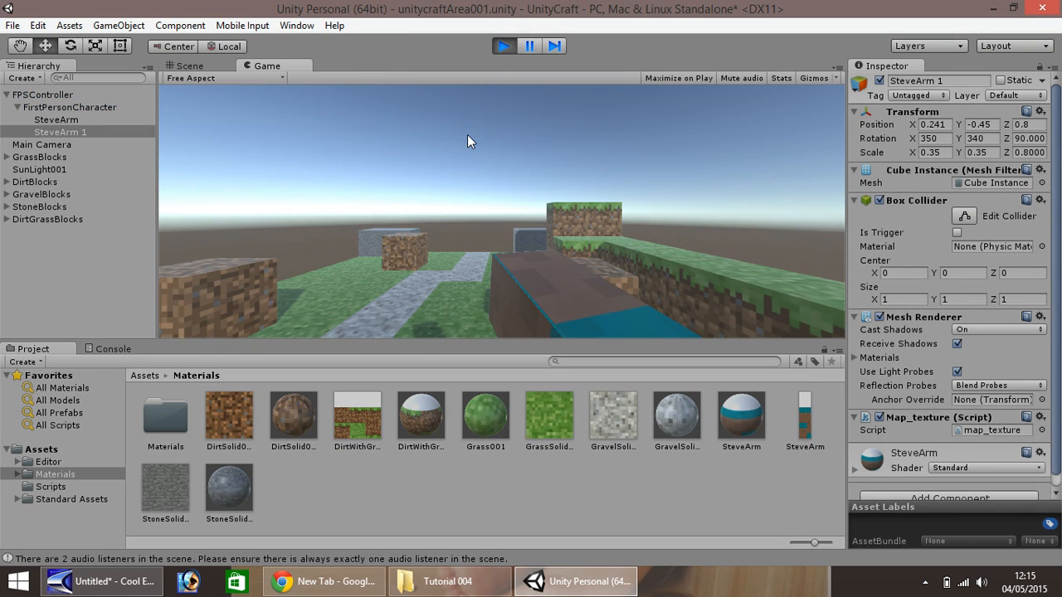
{"action": "key", "text": "w"}
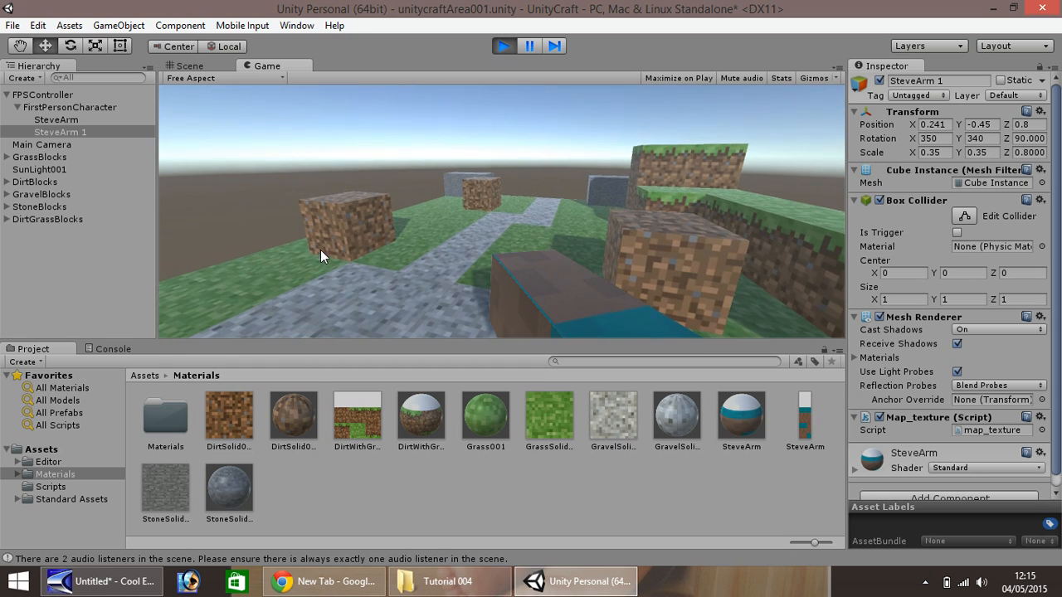
{"action": "key", "text": "d"}
{"action": "key", "text": "s"}
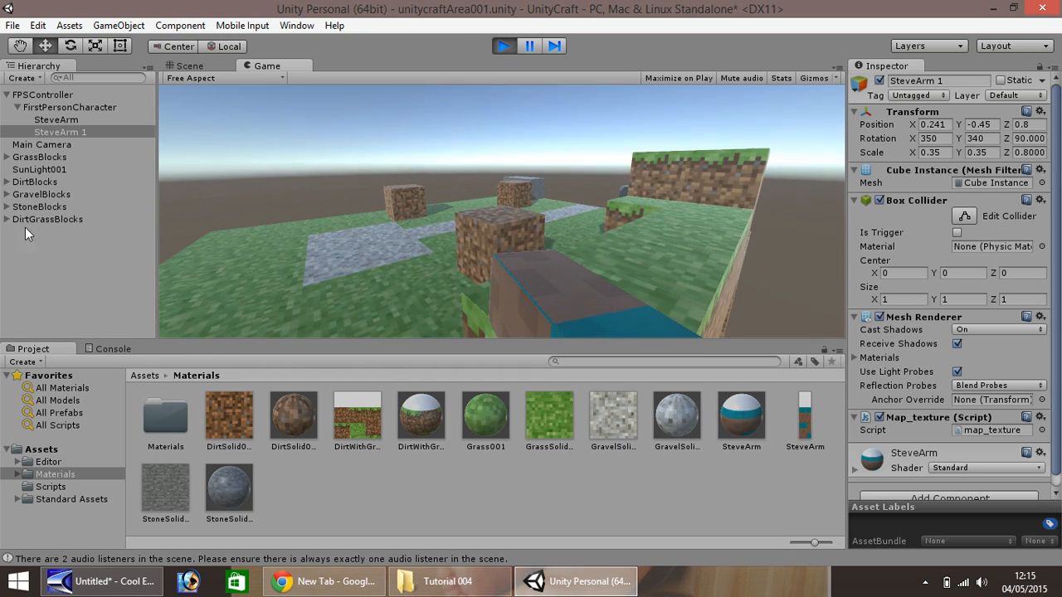
{"action": "key", "text": "w"}
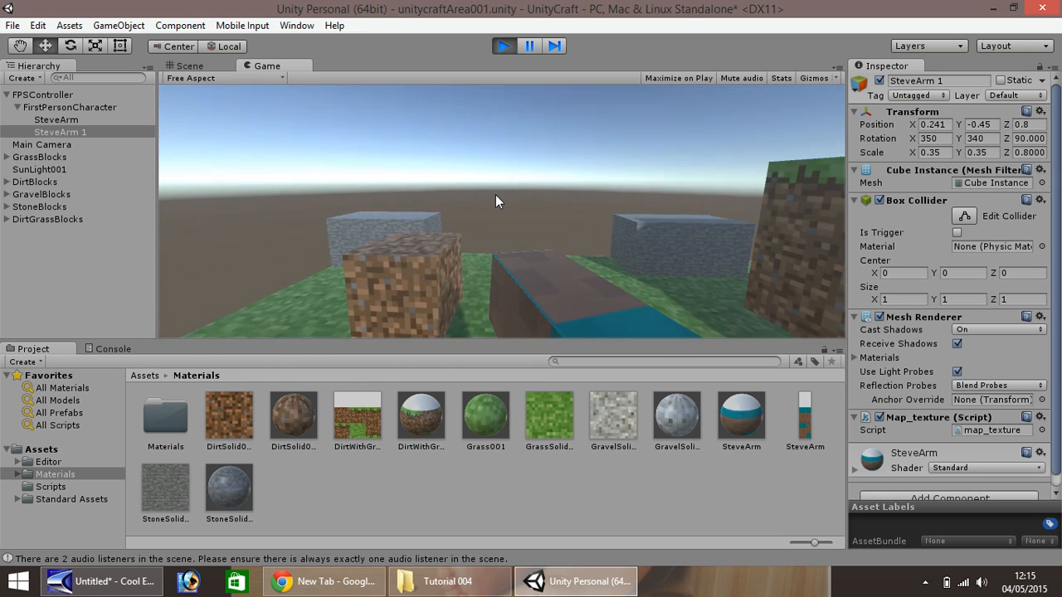
{"action": "left_click", "coordinate": [503, 46]}
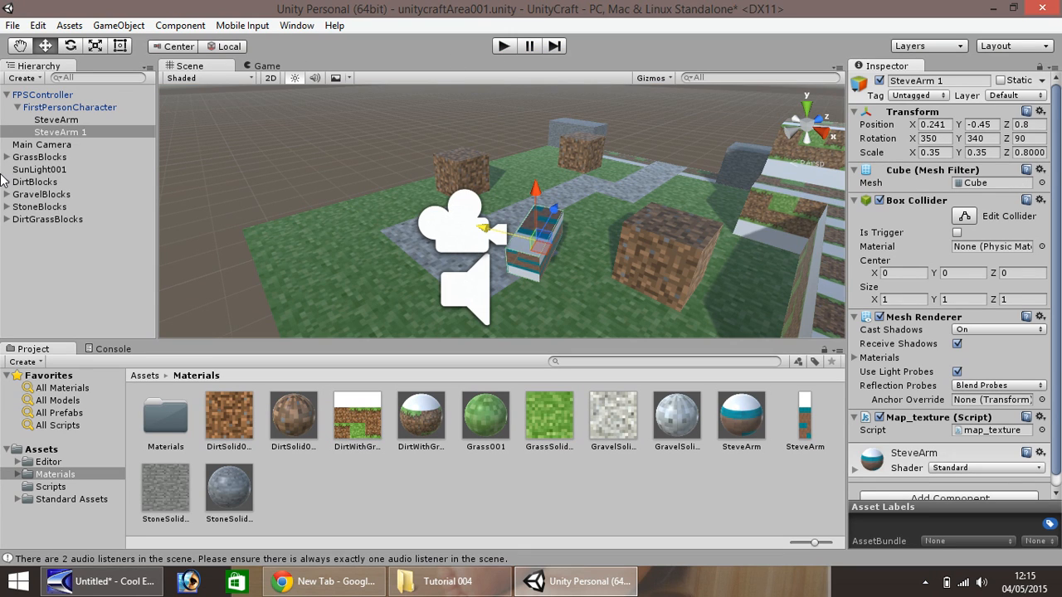
Compare the transforms and components of SteveArm and SteveArm 1, and inspect the block area from the opposite side
{"action": "left_click", "coordinate": [72, 121]}
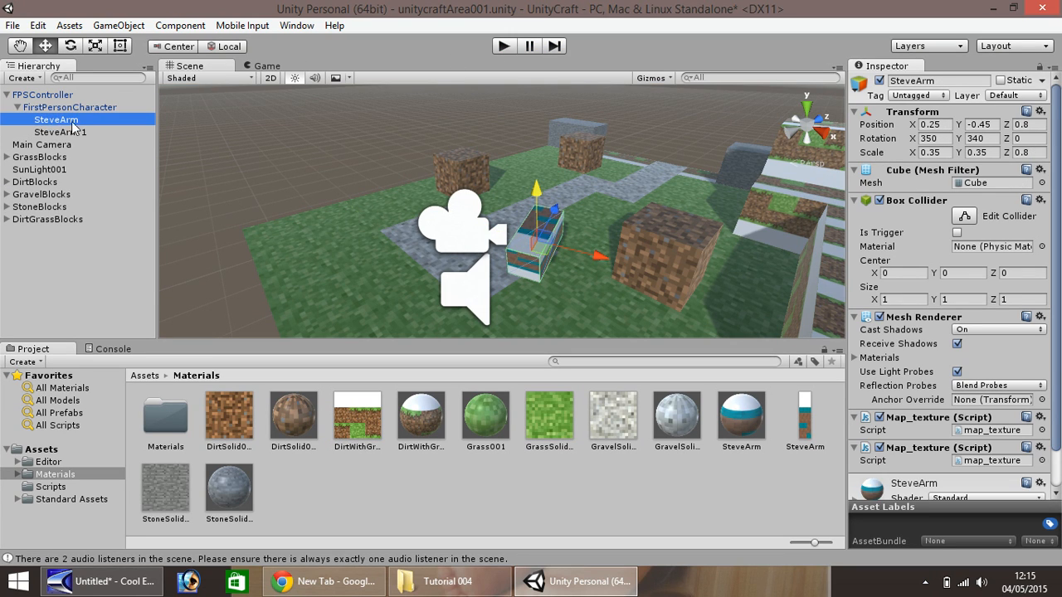
{"action": "left_click", "coordinate": [58, 133]}
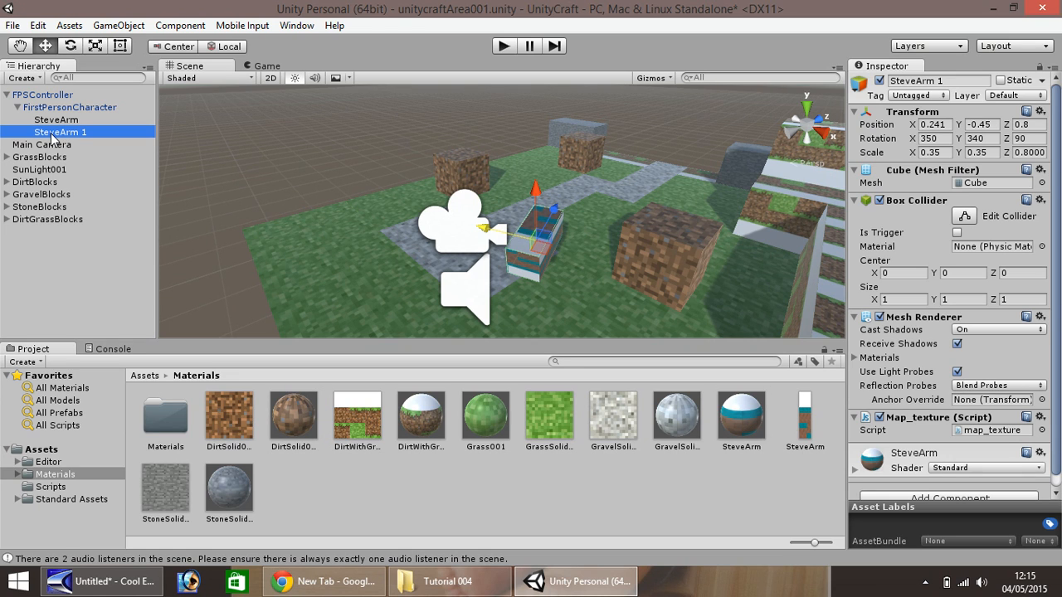
{"action": "scroll", "coordinate": [393, 232], "scroll_direction": "down", "scroll_amount": 5}
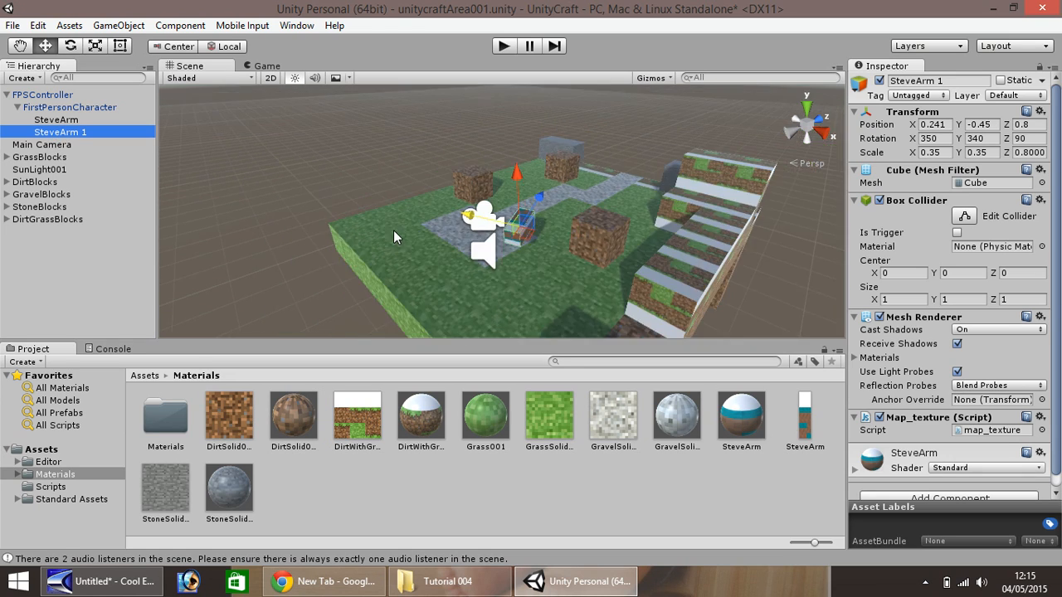
{"action": "left_click", "coordinate": [20, 46]}
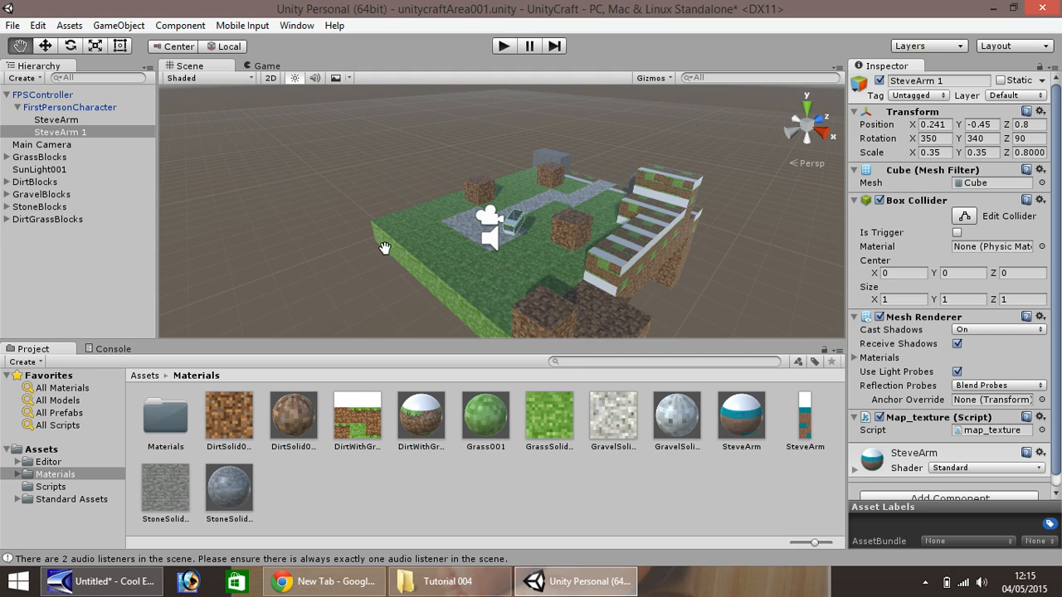
{"action": "mouse_move", "coordinate": [394, 255]}
{"action": "left_mouse_down", "text": "alt"}
{"action": "mouse_move", "coordinate": [295, 214]}
{"action": "mouse_move", "coordinate": [280, 245]}
{"action": "mouse_move", "coordinate": [383, 269]}
{"action": "left_mouse_up", "text": "alt"}
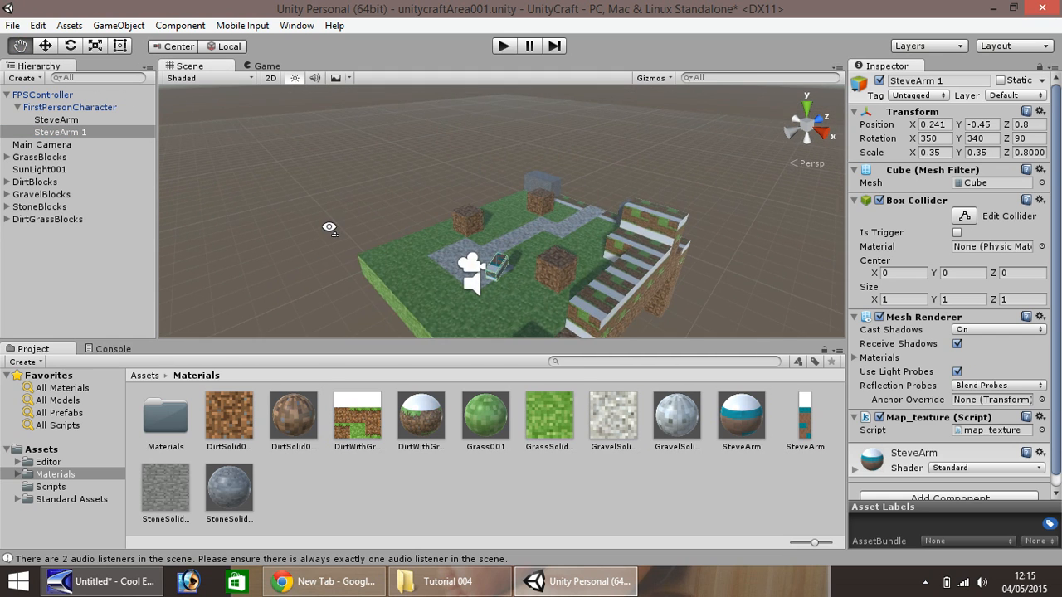
{"action": "left_click_drag", "start_coordinate": [330, 229], "coordinate": [558, 239], "text": "alt"}
{"action": "left_click_drag", "start_coordinate": [645, 206], "coordinate": [621, 220]}
{"action": "right_click_drag", "start_coordinate": [617, 225], "coordinate": [691, 224]}
{"action": "scroll", "coordinate": [691, 223], "scroll_direction": "down", "scroll_amount": 2}
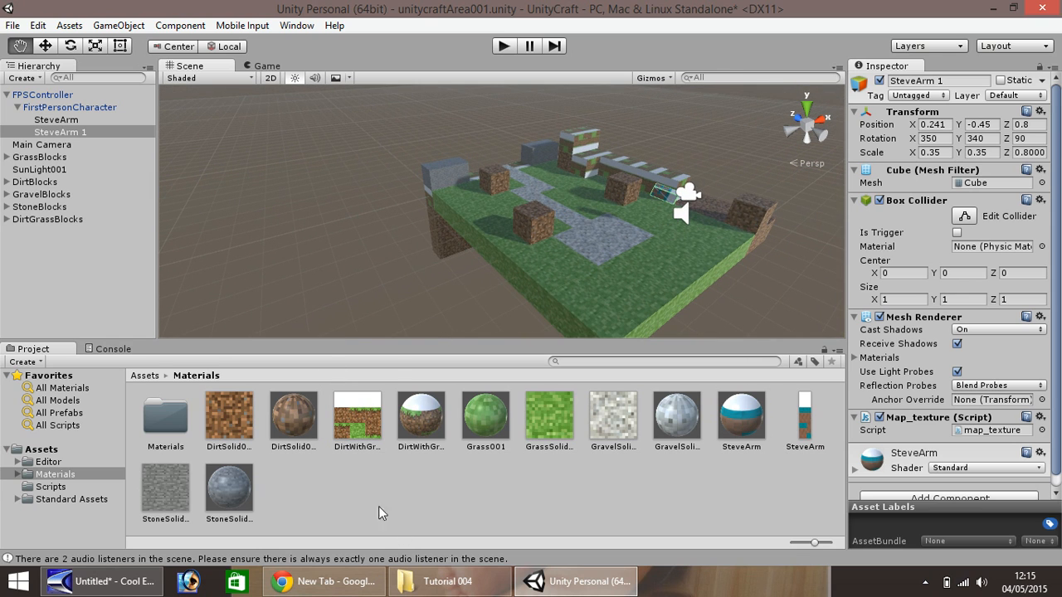
Switch to the Tutorial 004 folder in File Explorer and import Gold001.PNG and Stone002.PNG into the project's Materials folder
{"action": "mouse_move", "coordinate": [442, 587]}
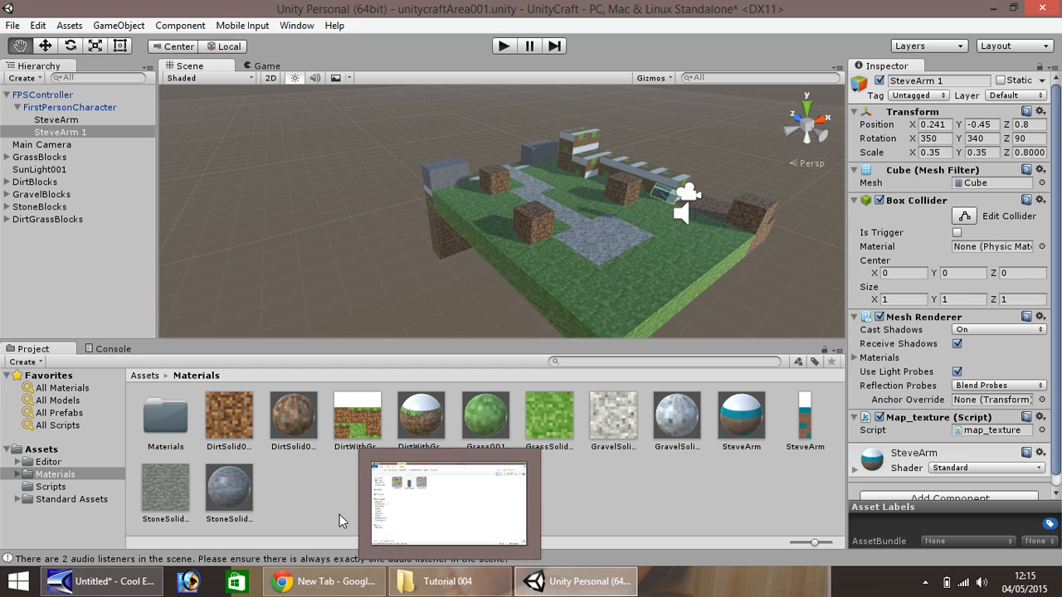
{"action": "left_click", "coordinate": [305, 489]}
{"action": "left_click", "coordinate": [442, 587]}
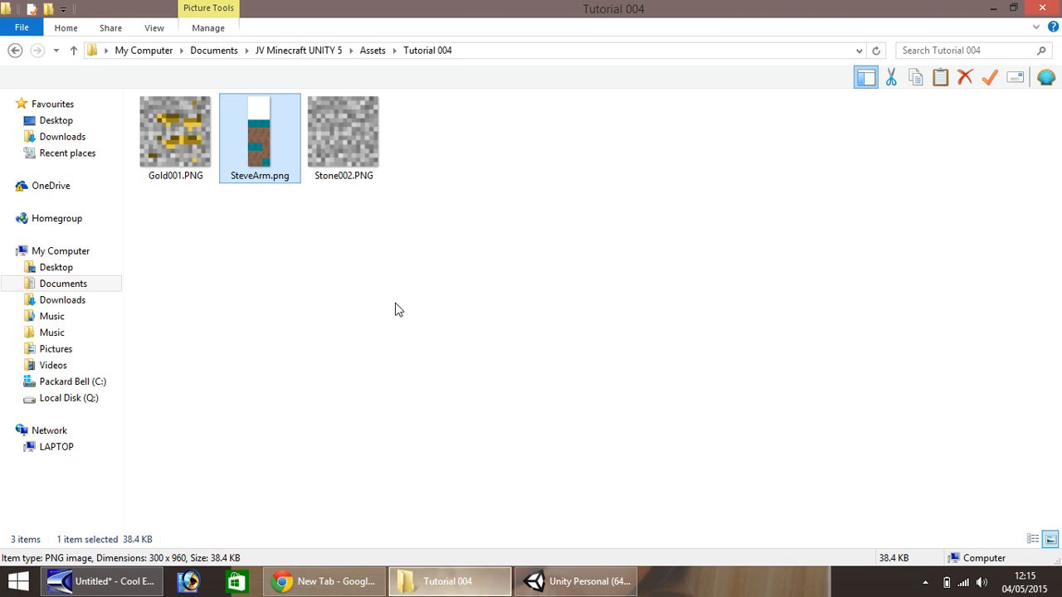
{"action": "left_click", "coordinate": [185, 154]}
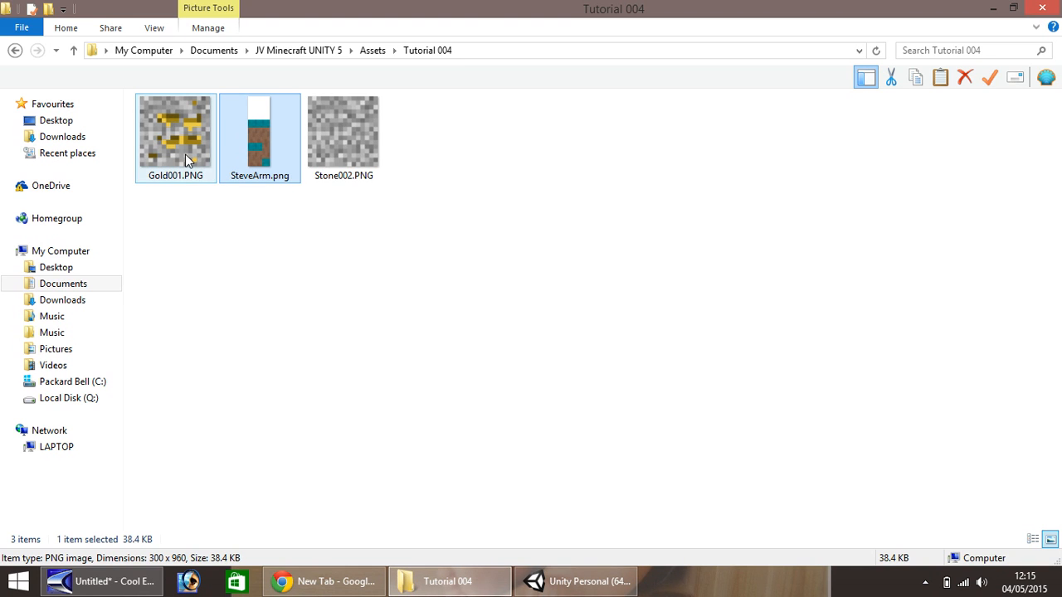
{"action": "left_click", "coordinate": [348, 145], "text": "ctrl"}
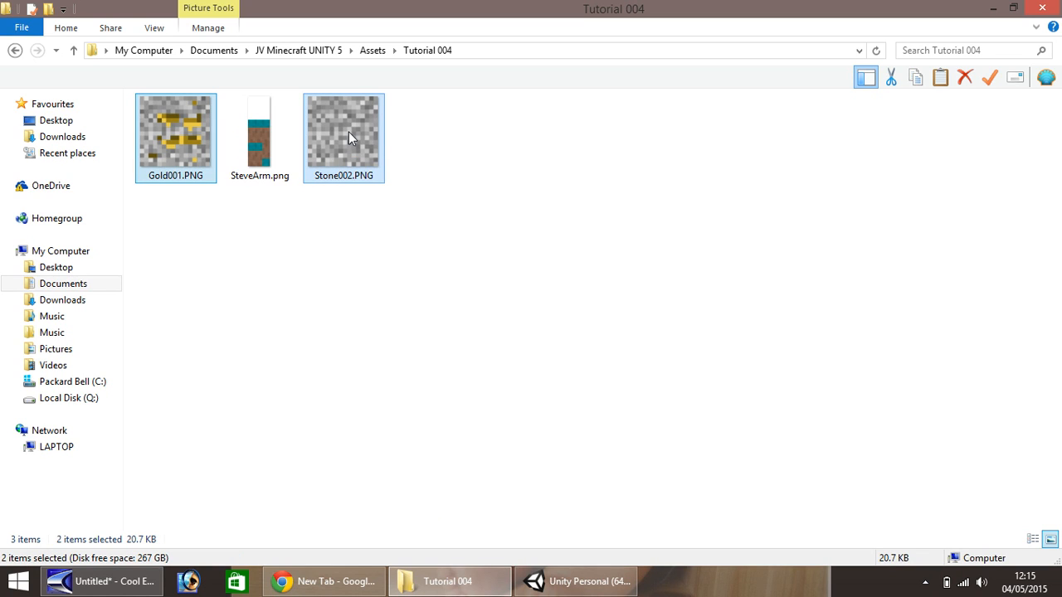
{"action": "left_click_drag", "start_coordinate": [347, 131], "coordinate": [350, 502]}
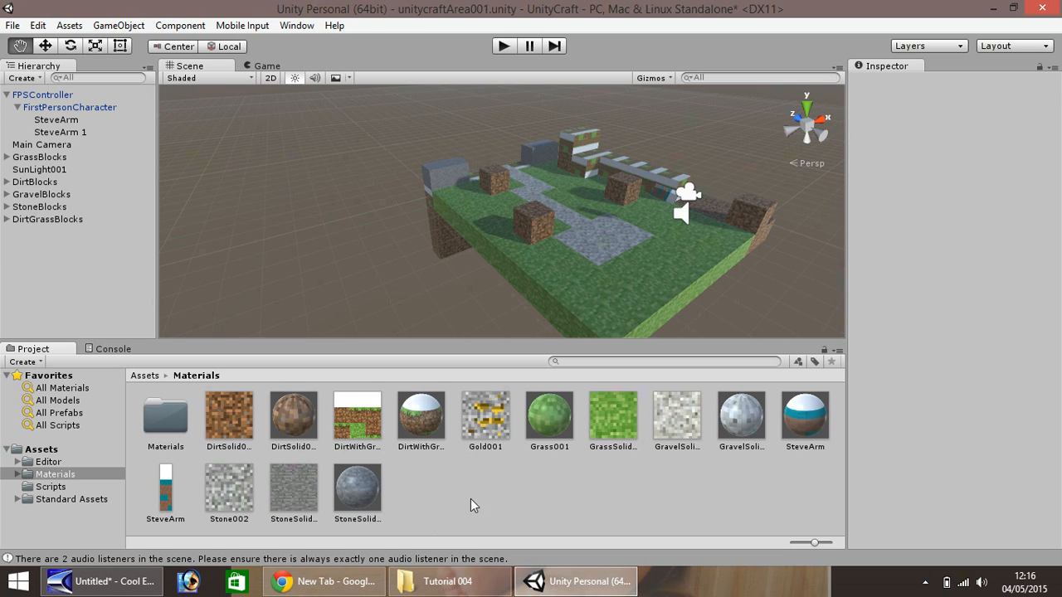
Create a new material named StoneSolid002 in the Materials folder
{"action": "right_click", "coordinate": [421, 488]}
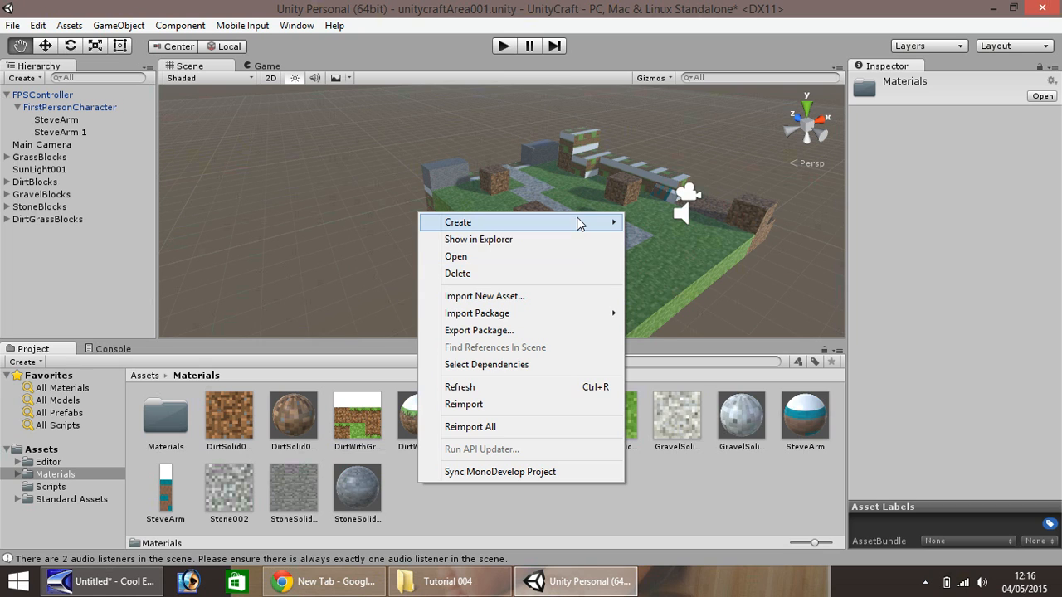
{"action": "mouse_move", "coordinate": [578, 223]}
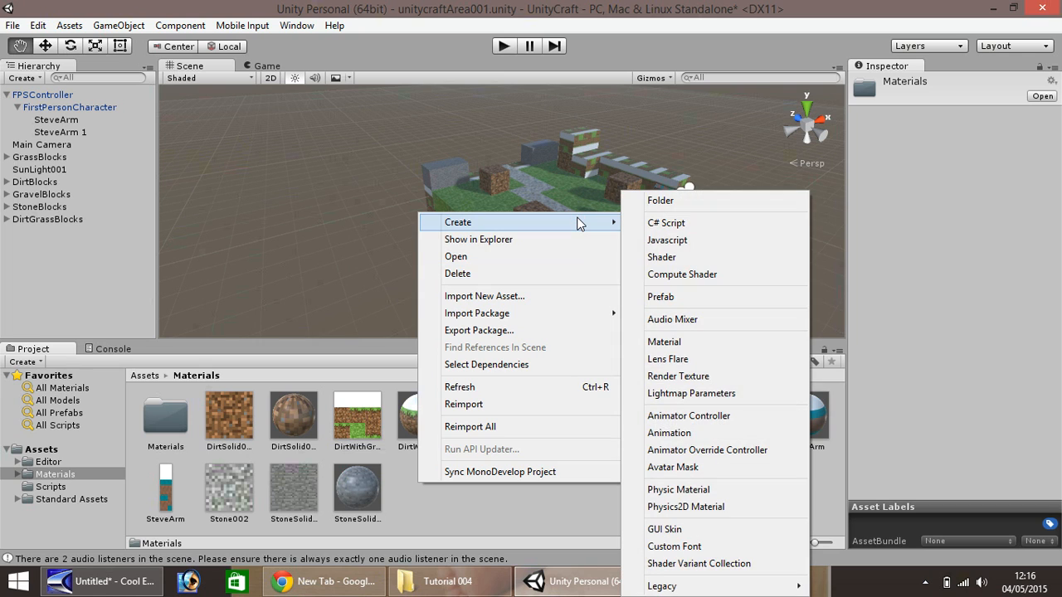
{"action": "left_click", "coordinate": [705, 343]}
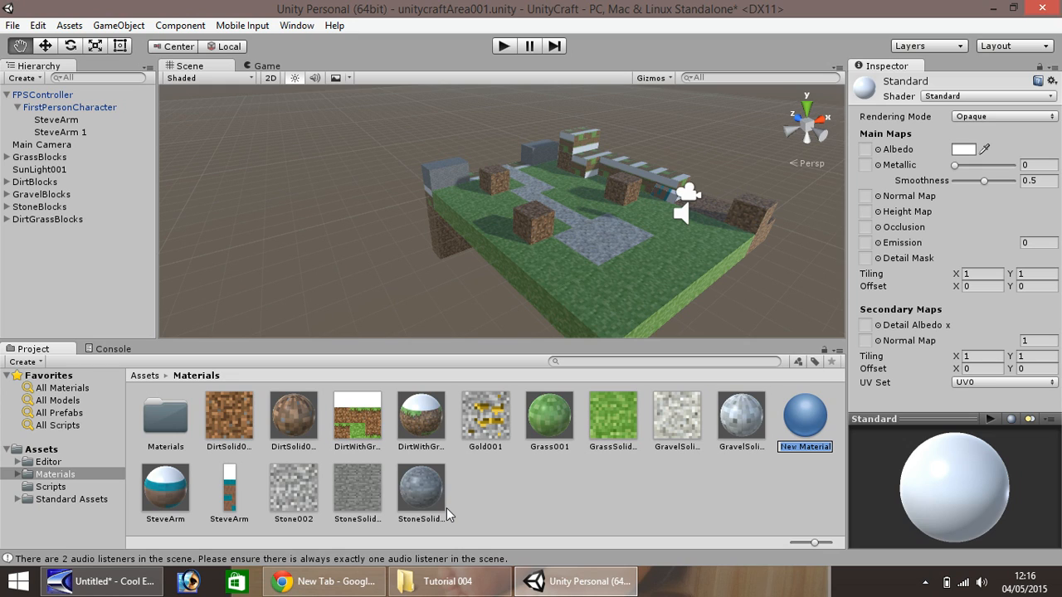
{"action": "type", "text": "StoneSo"}
{"action": "type", "text": "lid002"}
{"action": "key", "text": "Return"}
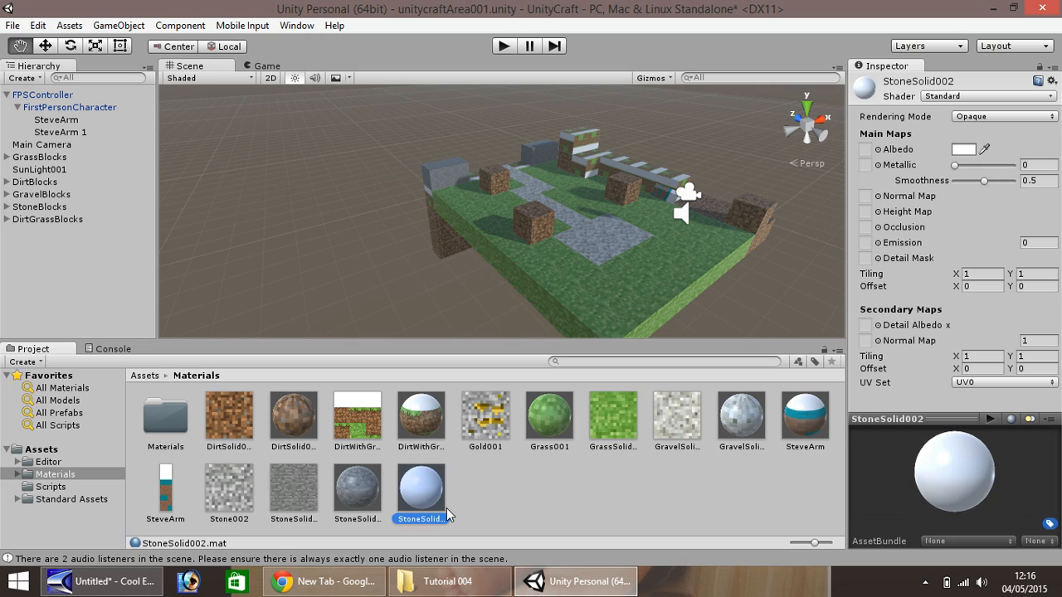
Show the Inspector in Debug mode and assign the Stone002 texture to StoneSolid002's _MainTex entry
{"action": "left_click", "coordinate": [1056, 71]}
{"action": "left_click", "coordinate": [995, 101]}
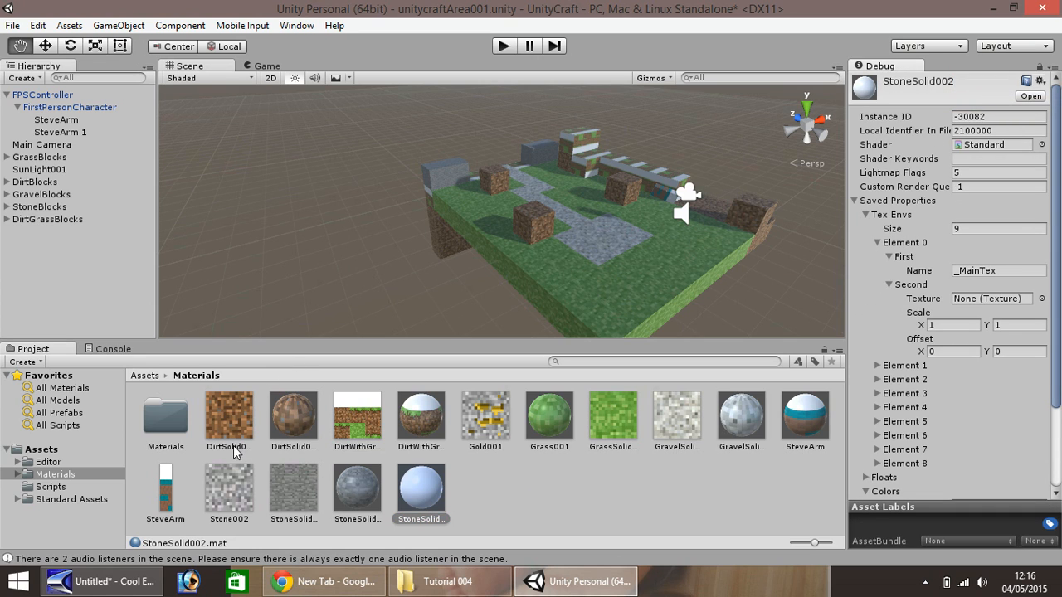
{"action": "left_click", "coordinate": [225, 497]}
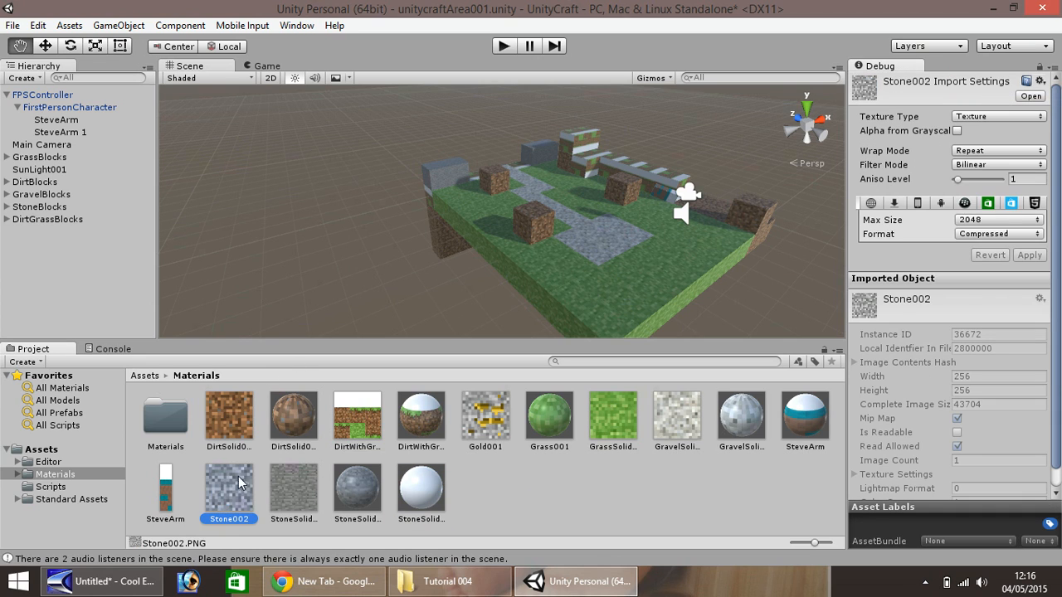
{"action": "left_click", "coordinate": [419, 495]}
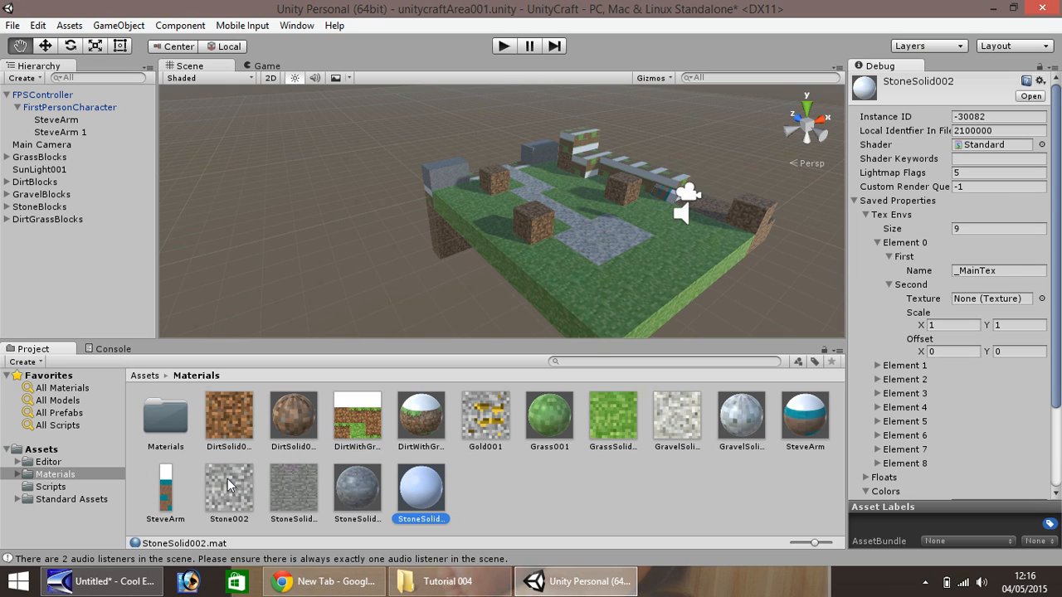
{"action": "left_click_drag", "start_coordinate": [228, 486], "coordinate": [988, 305]}
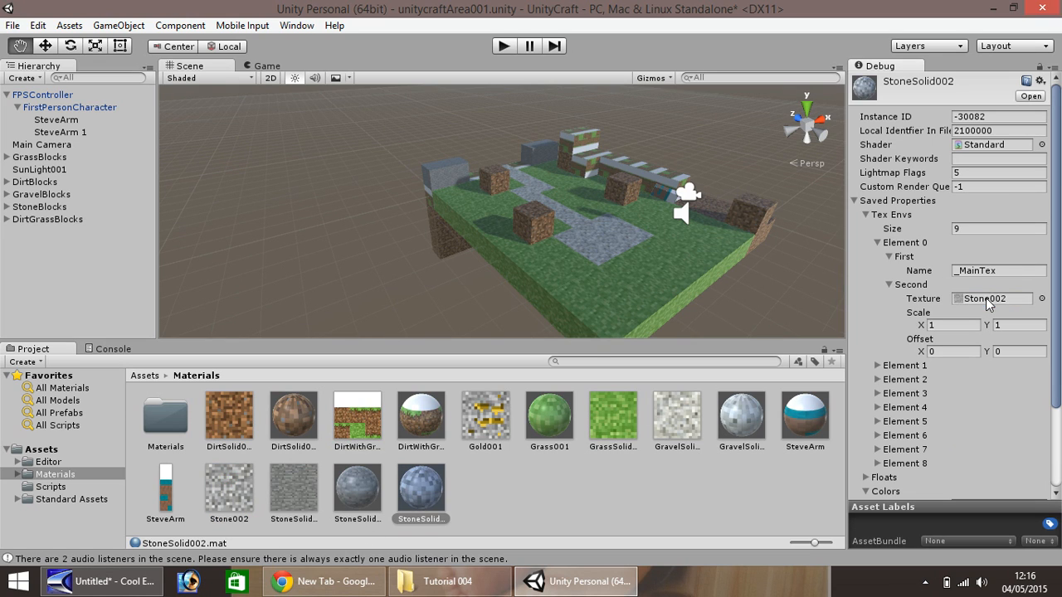
Create a new material named Gold001 in the Materials folder and assign the Gold001 texture to its _MainTex entry
{"action": "right_click", "coordinate": [486, 484]}
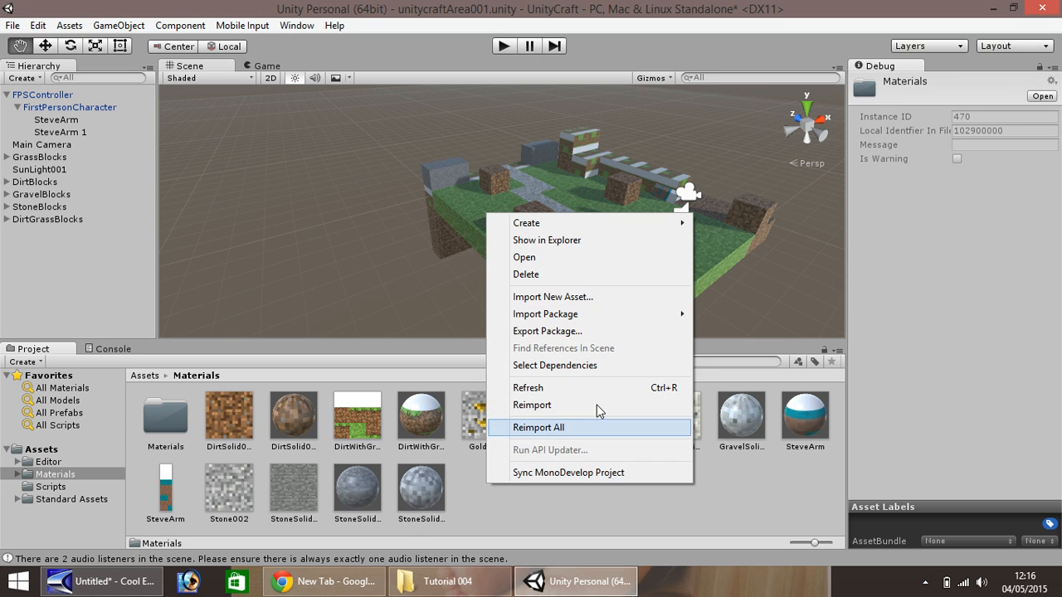
{"action": "mouse_move", "coordinate": [664, 227]}
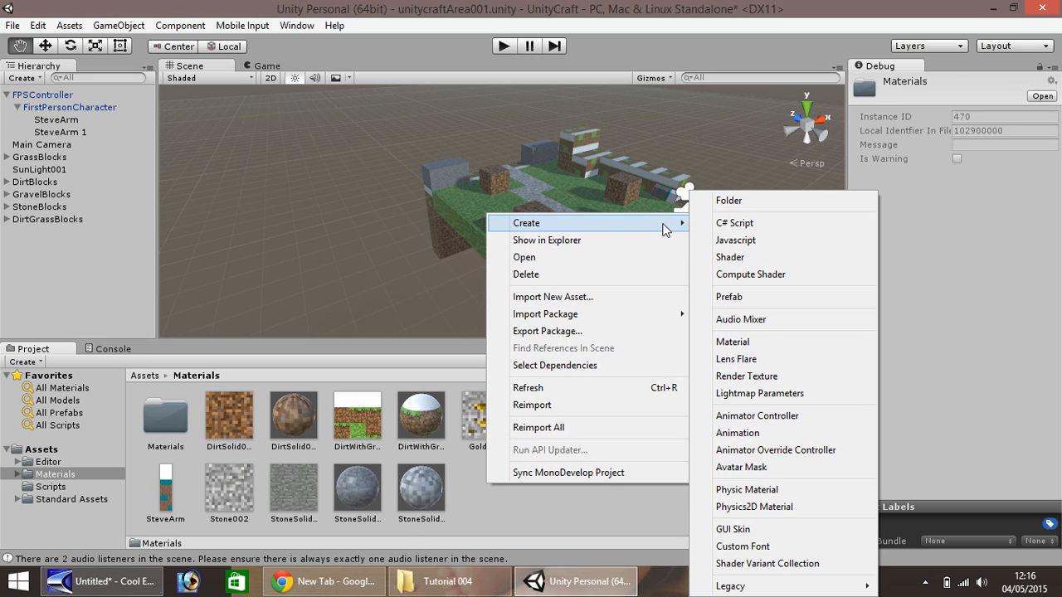
{"action": "left_click", "coordinate": [746, 342]}
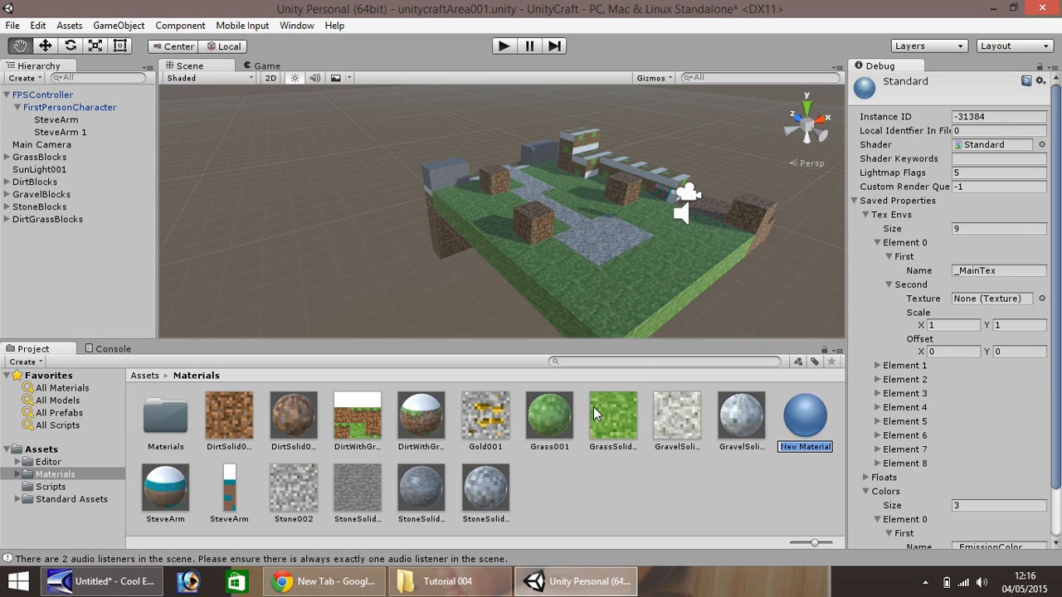
{"action": "type", "text": "Gold001"}
{"action": "key", "text": "Return"}
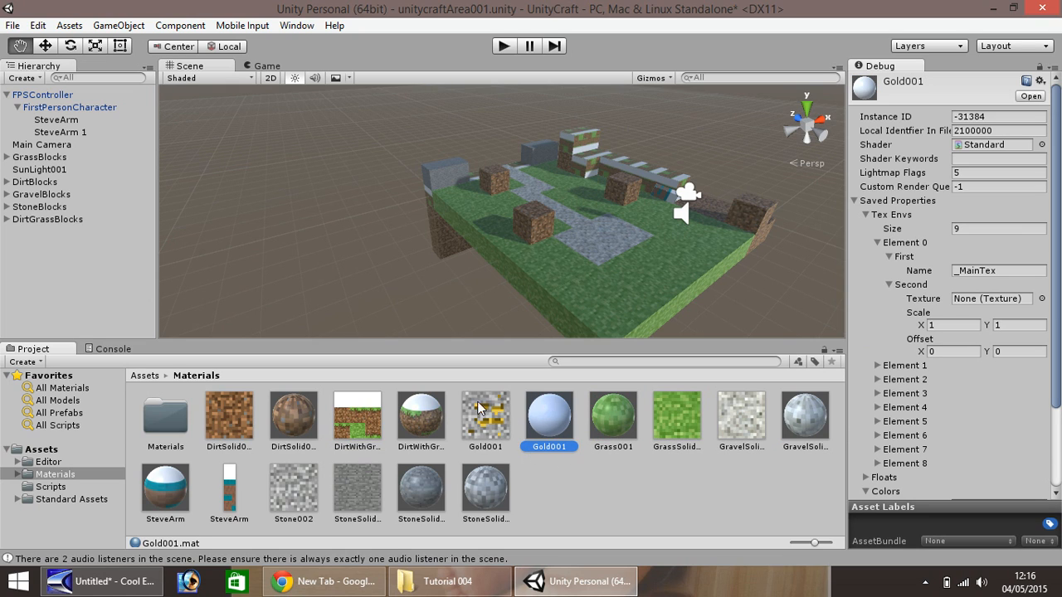
{"action": "left_click_drag", "start_coordinate": [486, 419], "coordinate": [979, 300]}
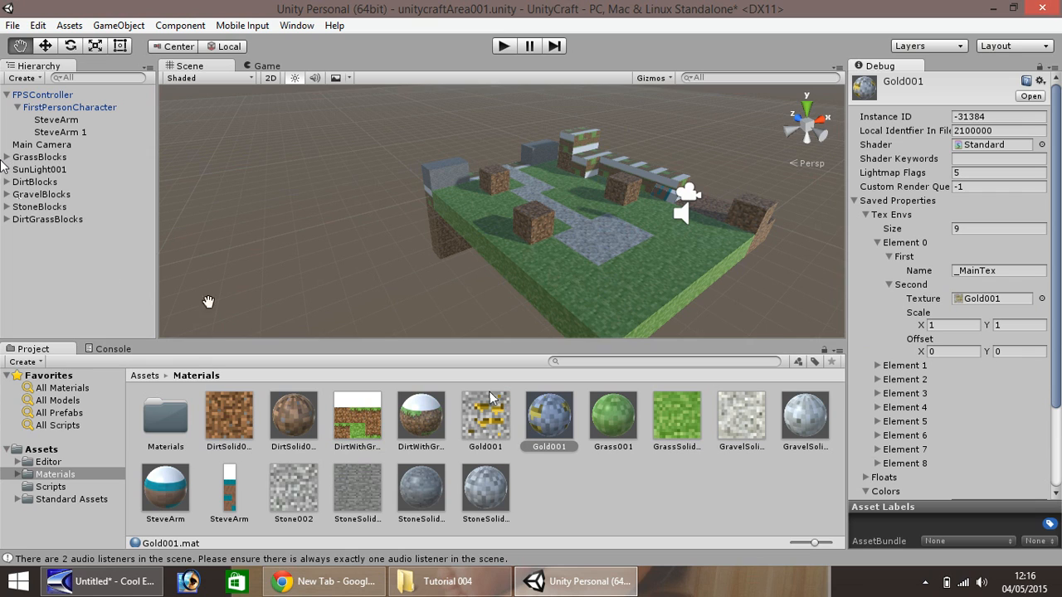
Create a cube, zero its local position, and shift it to X -1 beside the front corner of the grass area
{"action": "scroll", "coordinate": [475, 284], "scroll_direction": "down", "scroll_amount": 3}
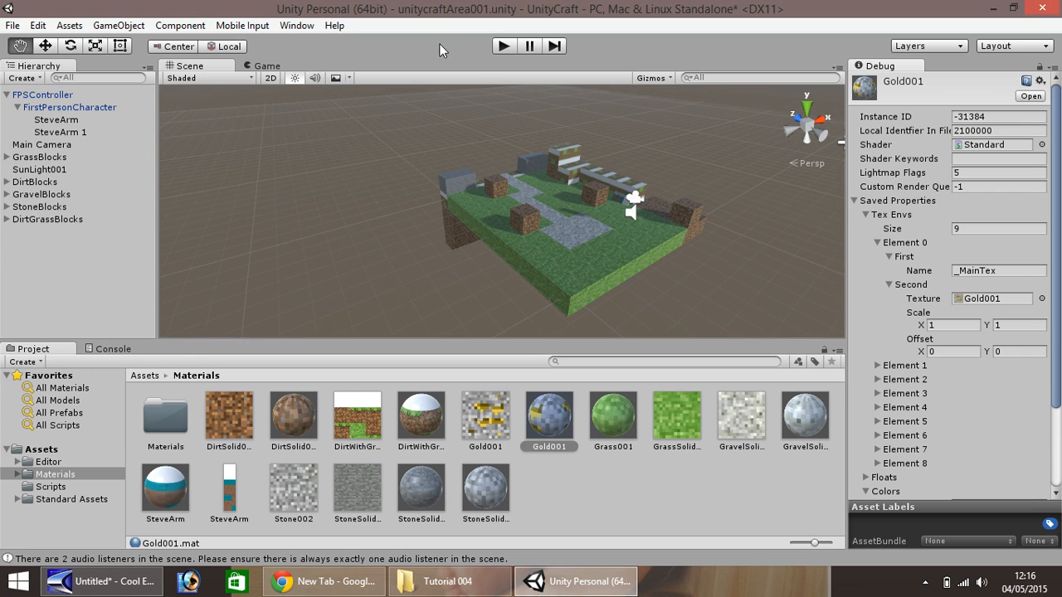
{"action": "left_click", "coordinate": [48, 46]}
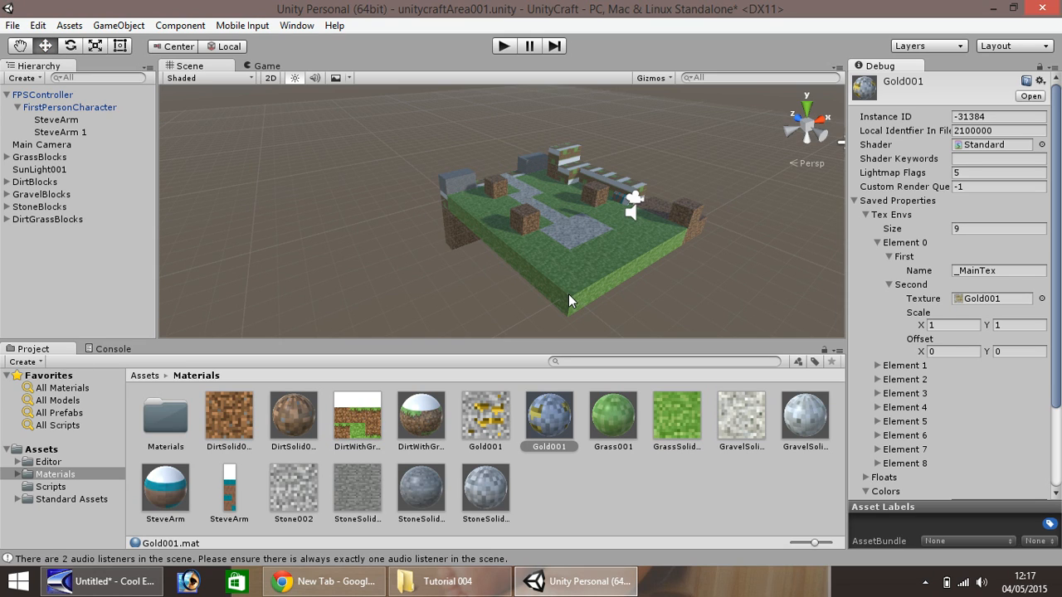
{"action": "left_click", "coordinate": [122, 26]}
{"action": "left_click", "coordinate": [246, 77]}
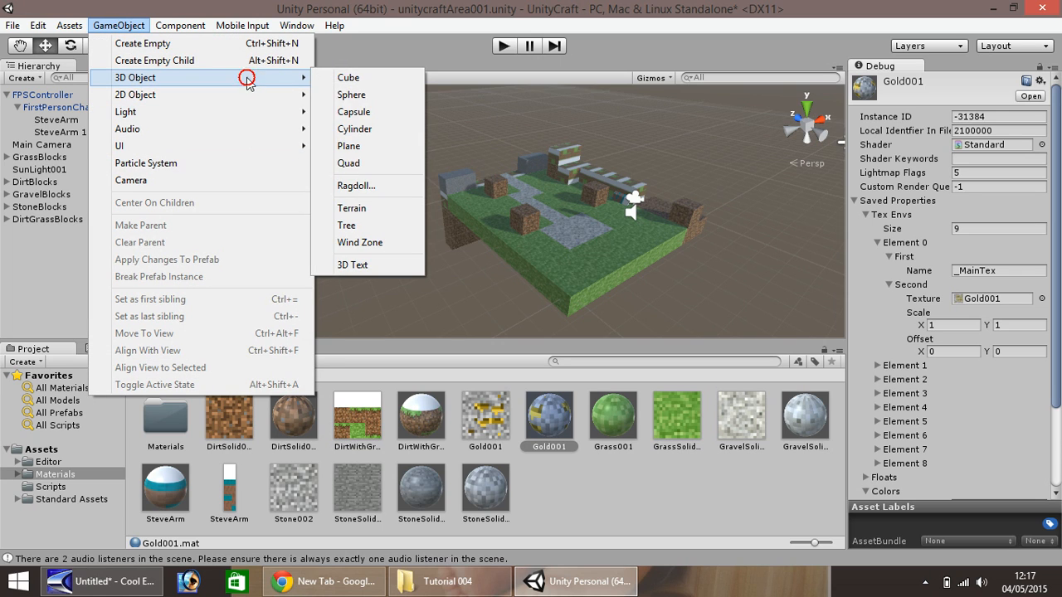
{"action": "left_click", "coordinate": [373, 78]}
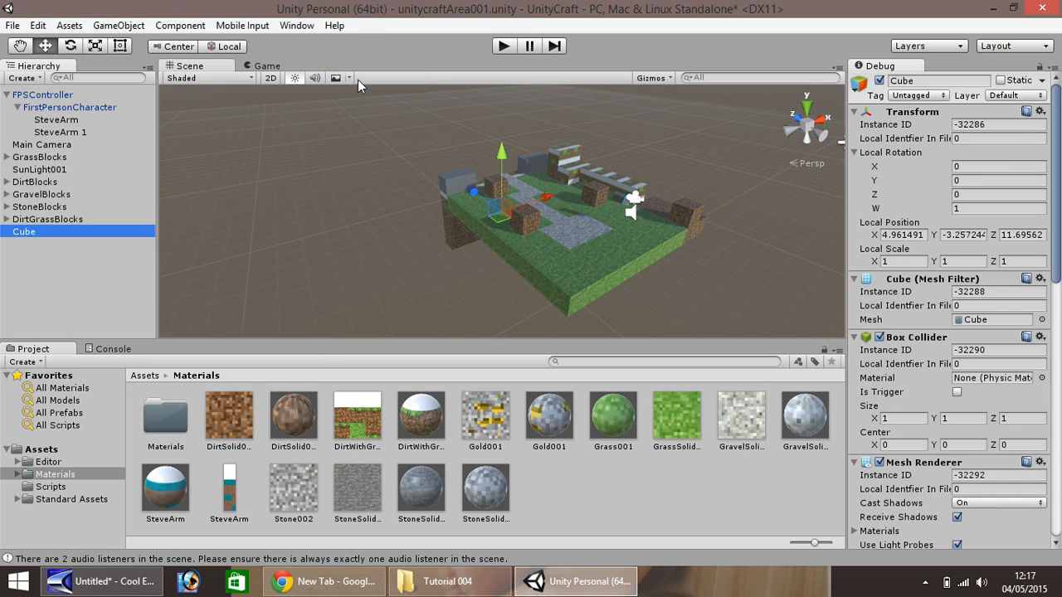
{"action": "left_click", "coordinate": [903, 235]}
{"action": "type", "text": "0"}
{"action": "key", "text": "Tab"}
{"action": "type", "text": "0"}
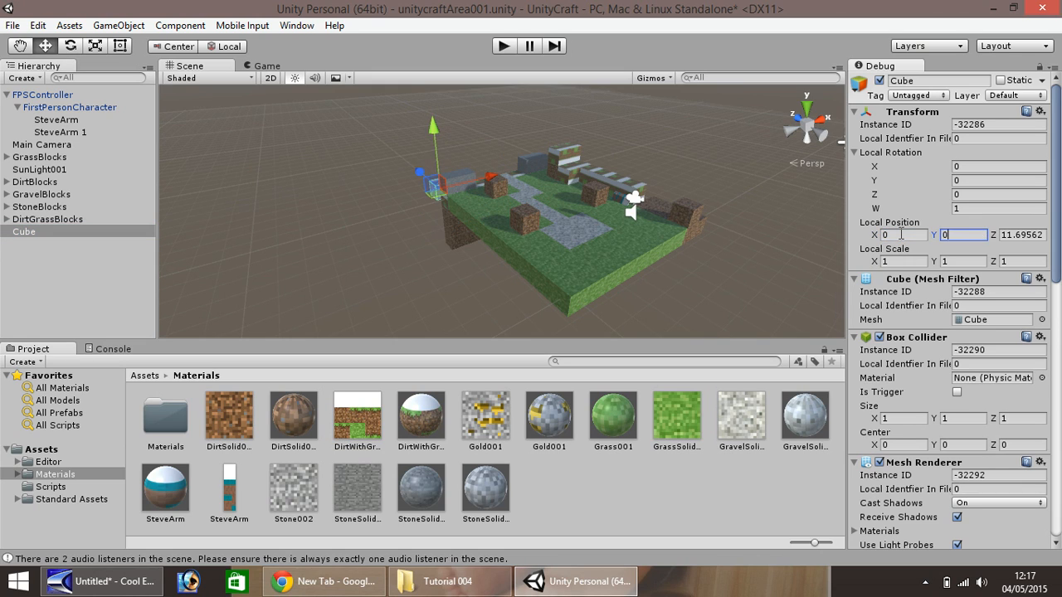
{"action": "key", "text": "Tab"}
{"action": "type", "text": "0"}
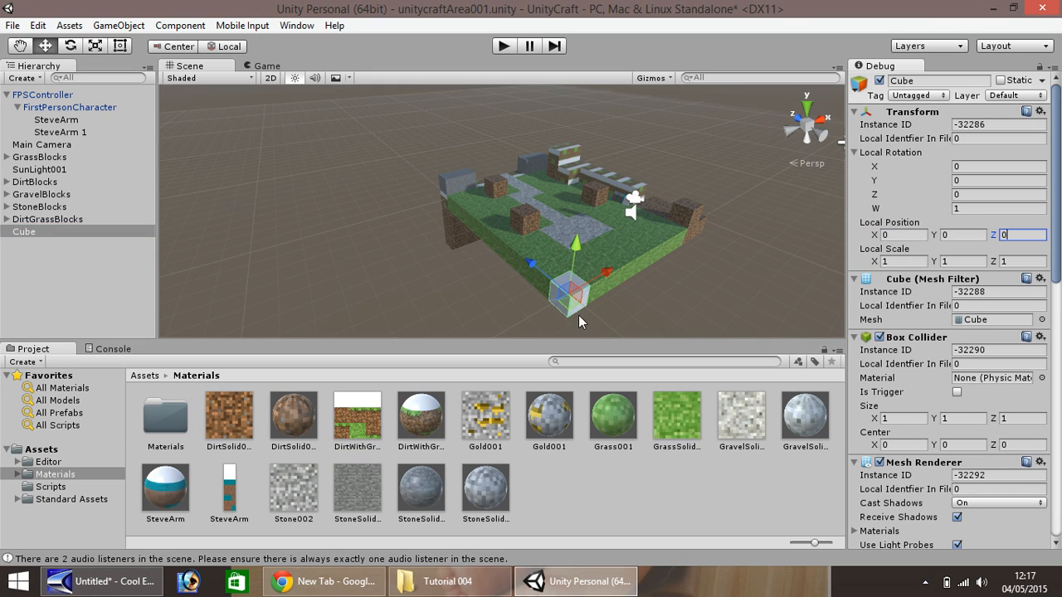
{"action": "left_click_drag", "start_coordinate": [607, 273], "coordinate": [581, 286], "text": "ctrl"}
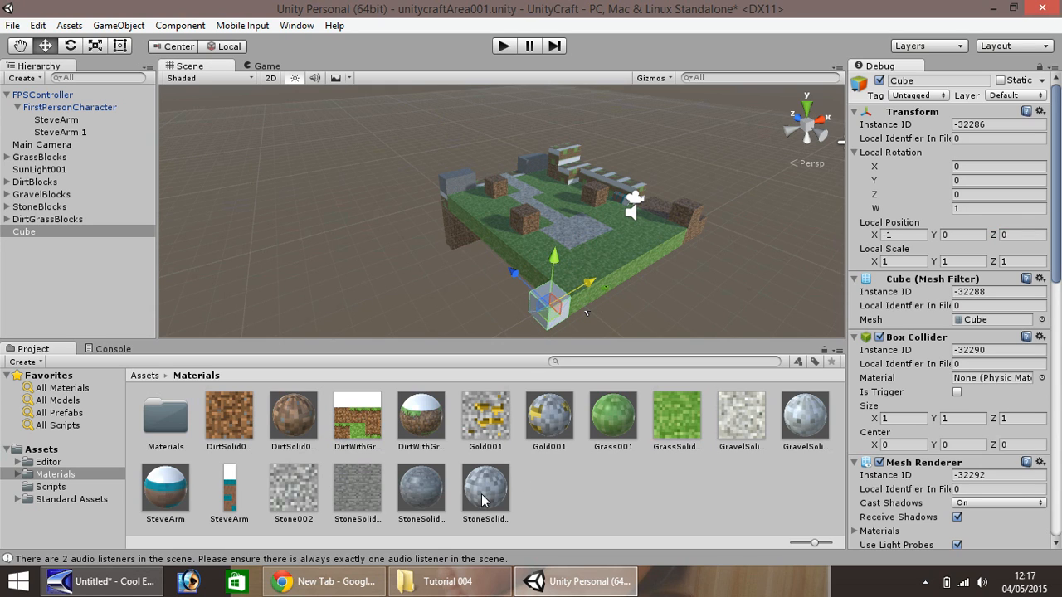
Apply the StoneSolid002 material to the new cube and rename the cube StoneBlock2
{"action": "left_click_drag", "start_coordinate": [491, 501], "coordinate": [555, 305]}
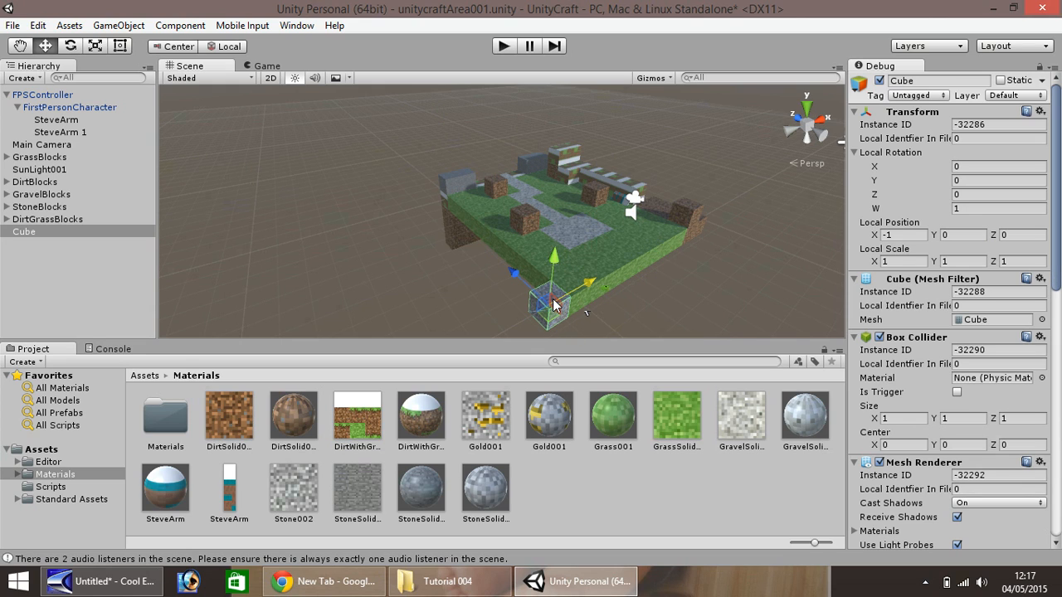
{"action": "right_click", "coordinate": [25, 235]}
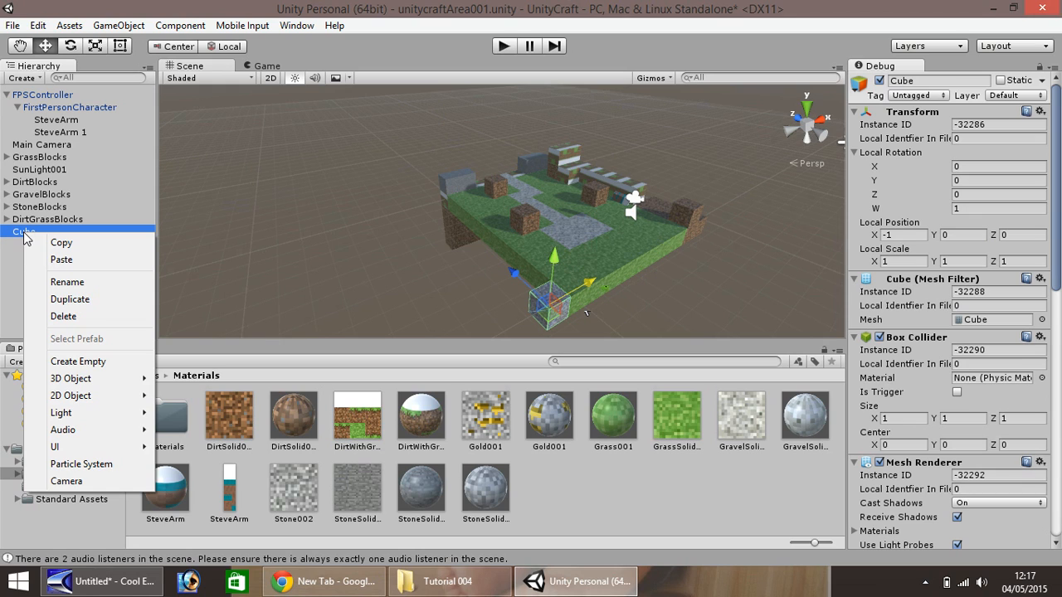
{"action": "left_click", "coordinate": [73, 282]}
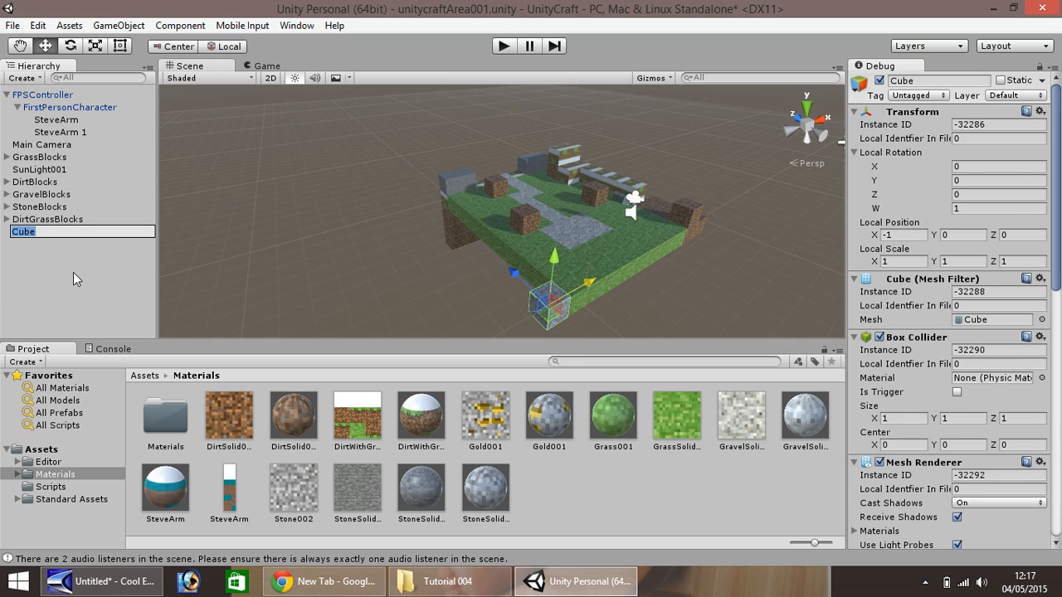
{"action": "type", "text": "StoneBlock"}
{"action": "key", "text": "BackSpace"}
{"action": "key", "text": "BackSpace"}
{"action": "key", "text": "BackSpace"}
{"action": "type", "text": "i"}
{"action": "key", "text": "BackSpace"}
{"action": "type", "text": "ock2"}
{"action": "key", "text": "Return"}
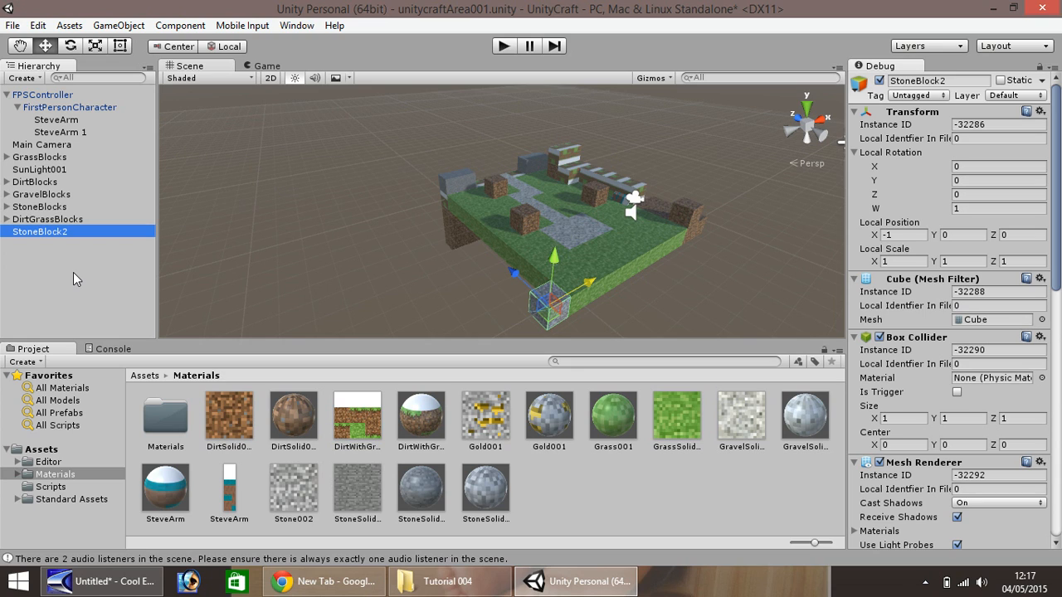
Create an empty object named StoneBlocks2 and make StoneBlock2 its child
{"action": "left_click", "coordinate": [124, 27]}
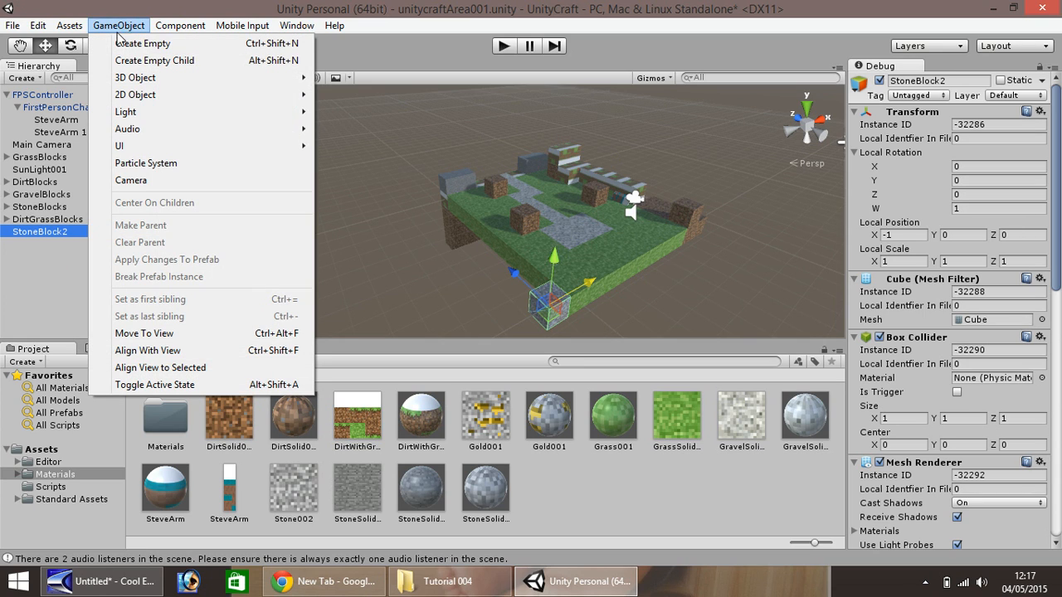
{"action": "left_click", "coordinate": [120, 43]}
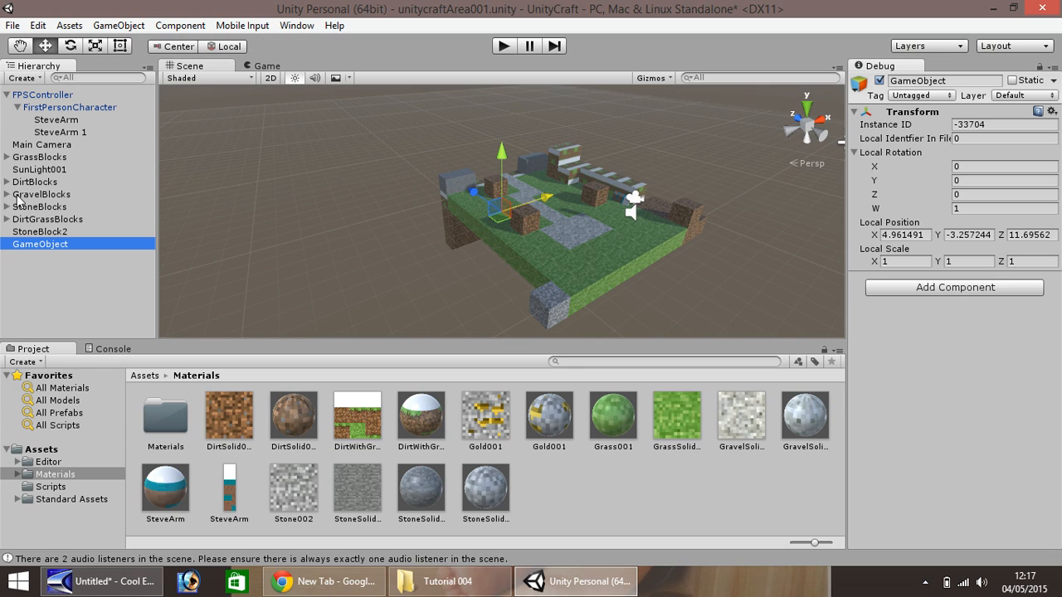
{"action": "right_click", "coordinate": [39, 250]}
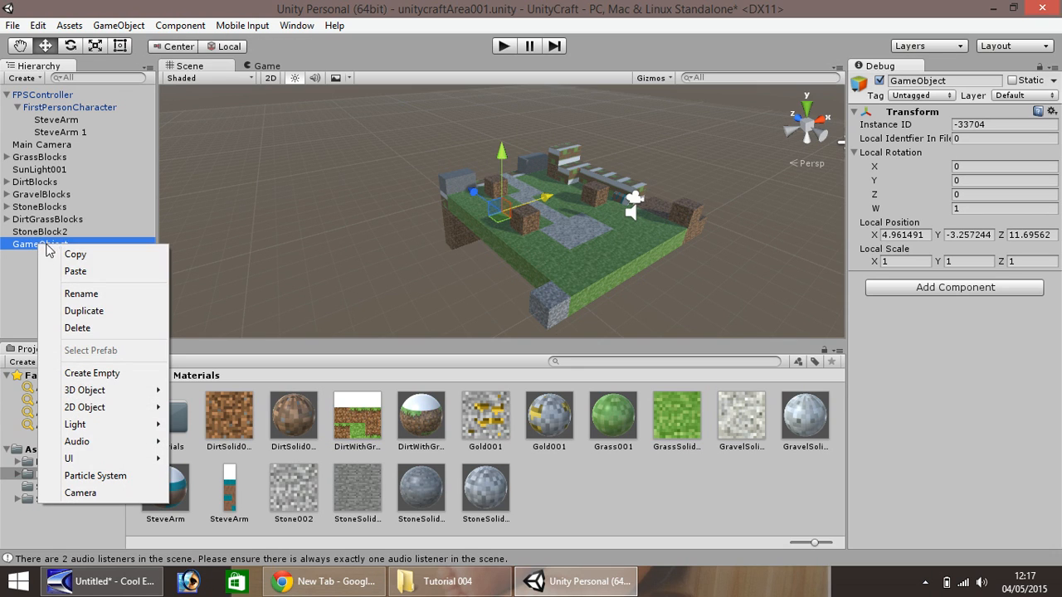
{"action": "left_click", "coordinate": [87, 294]}
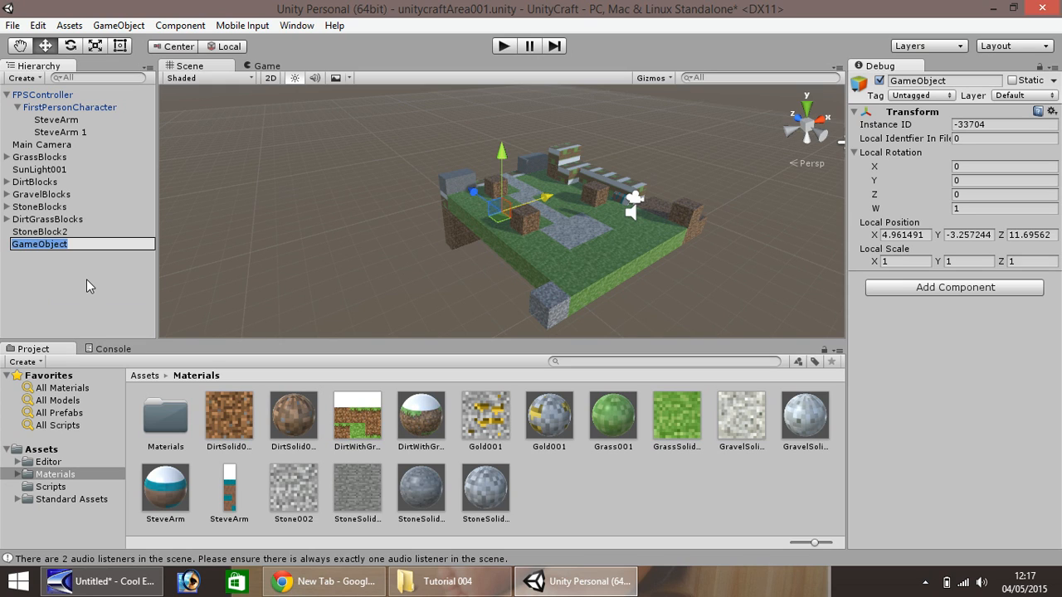
{"action": "type", "text": "Stone"}
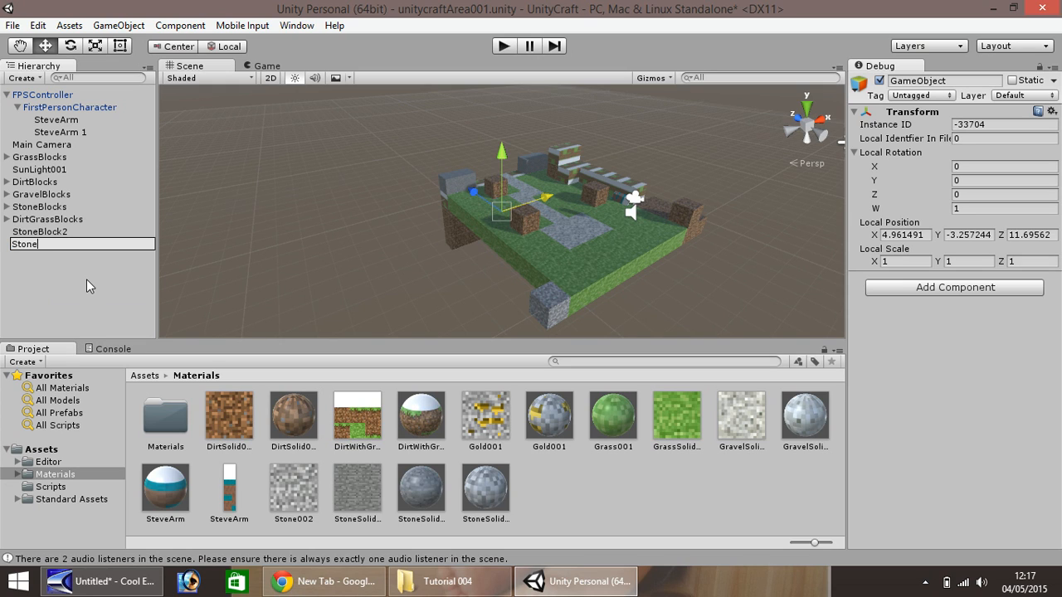
{"action": "type", "text": " Blocks2"}
{"action": "key", "text": "Return"}
{"action": "mouse_move", "coordinate": [52, 245]}
{"action": "left_mouse_down"}
{"action": "mouse_move", "coordinate": [28, 231]}
{"action": "mouse_move", "coordinate": [63, 254]}
{"action": "left_mouse_up"}
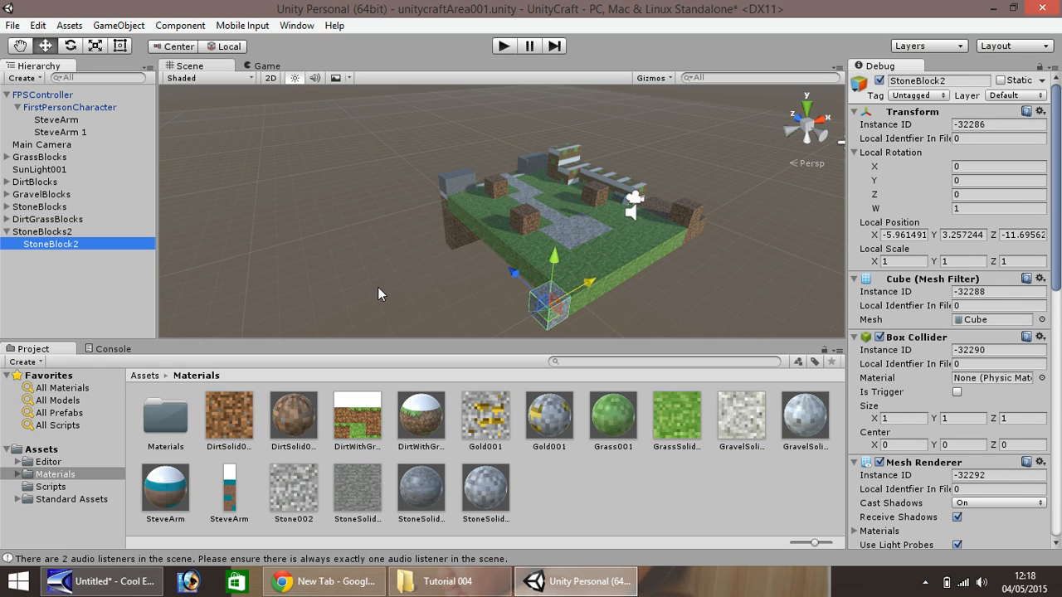
Duplicate StoneBlock2 seven times, moving the copies in one-unit increments to form adjoining rows alongside the grass edge
{"action": "key", "text": "ctrl+d"}
{"action": "left_click_drag", "start_coordinate": [514, 272], "coordinate": [480, 272]}
{"action": "key", "text": "ctrl+d"}
{"action": "key", "text": "ctrl+d"}
{"action": "key", "text": "ctrl+d"}
{"action": "key", "text": "ctrl+d"}
{"action": "key", "text": "ctrl+d"}
{"action": "key", "text": "ctrl+d"}
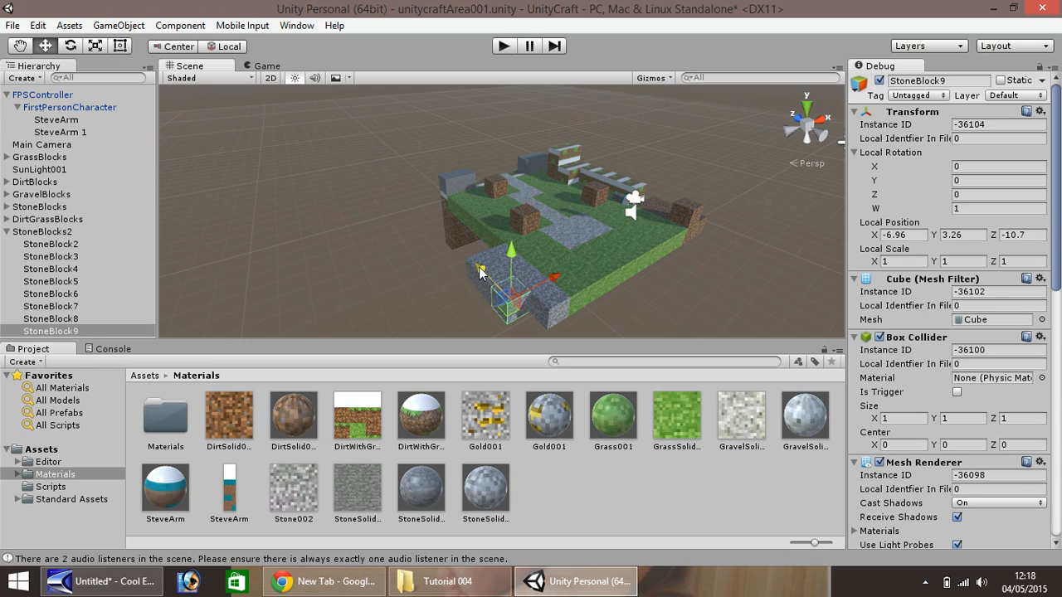
Add four more stone block copies to complete a three-by-four stone platform, and collapse the StoneBlocks2 group
{"action": "left_click_drag", "start_coordinate": [481, 273], "coordinate": [446, 266], "text": "ctrl"}
{"action": "key", "text": "ctrl+d"}
{"action": "key", "text": "ctrl+d"}
{"action": "key", "text": "ctrl+d"}
{"action": "key", "text": "ctrl+d"}
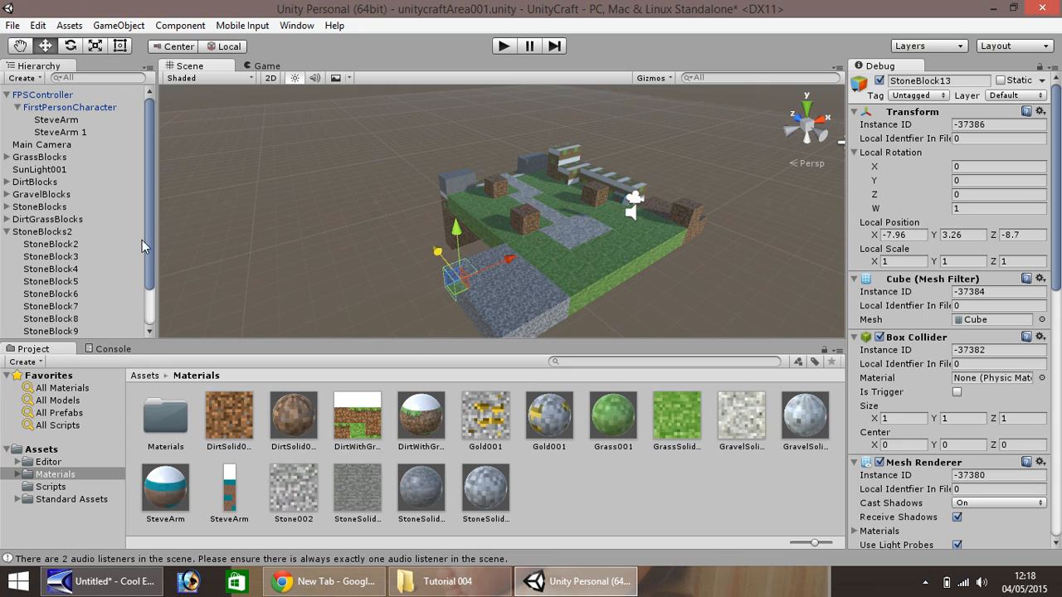
{"action": "left_click", "coordinate": [7, 232]}
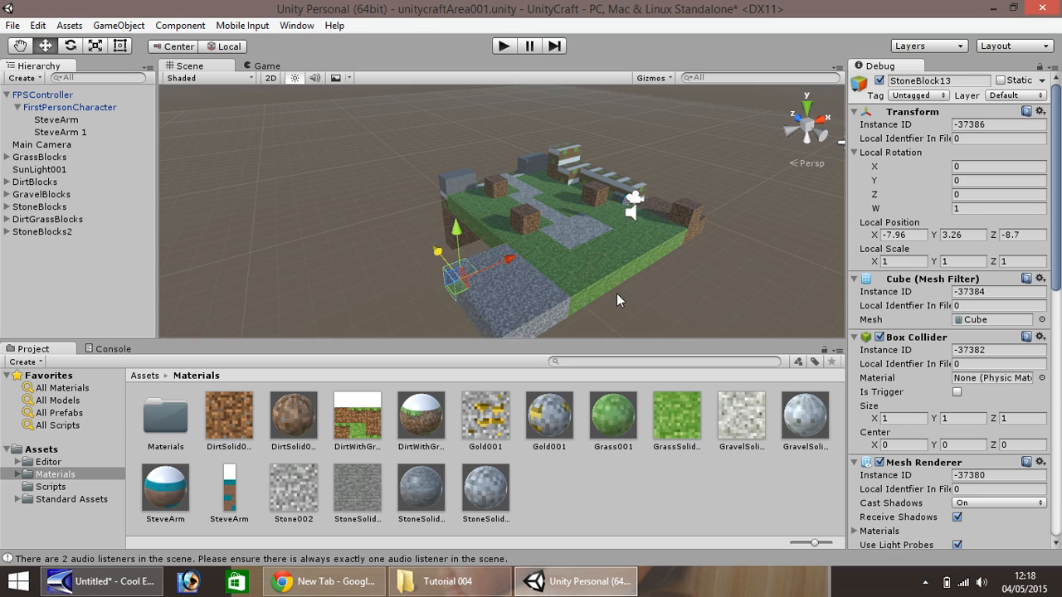
Duplicate GrassSolid001 at the grass area's front corner and move the copy one block outward along Z, to 0.31
{"action": "scroll", "coordinate": [593, 281], "scroll_direction": "down", "scroll_amount": 3}
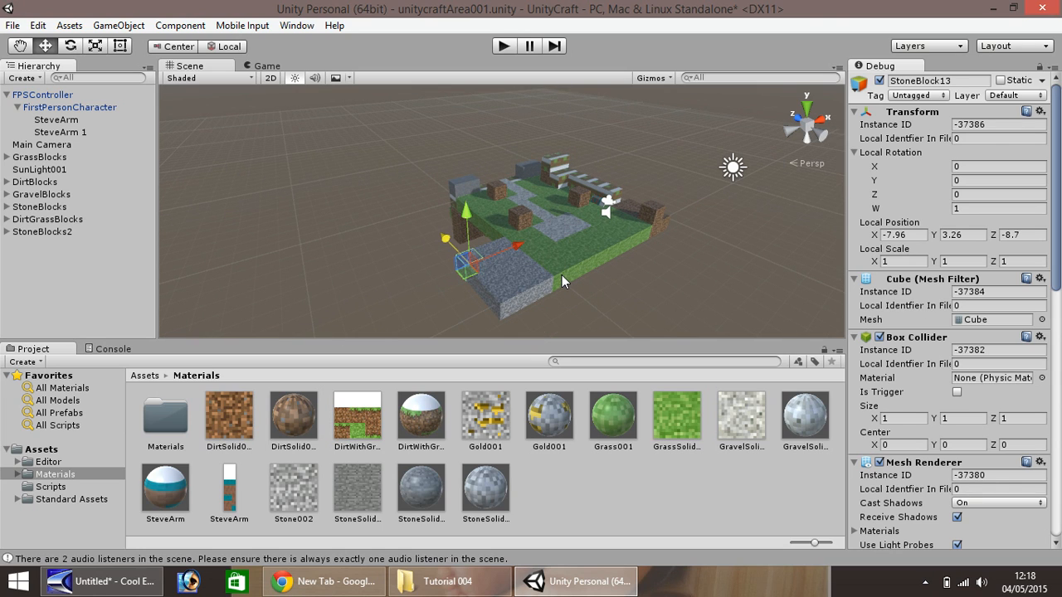
{"action": "left_click", "coordinate": [562, 277]}
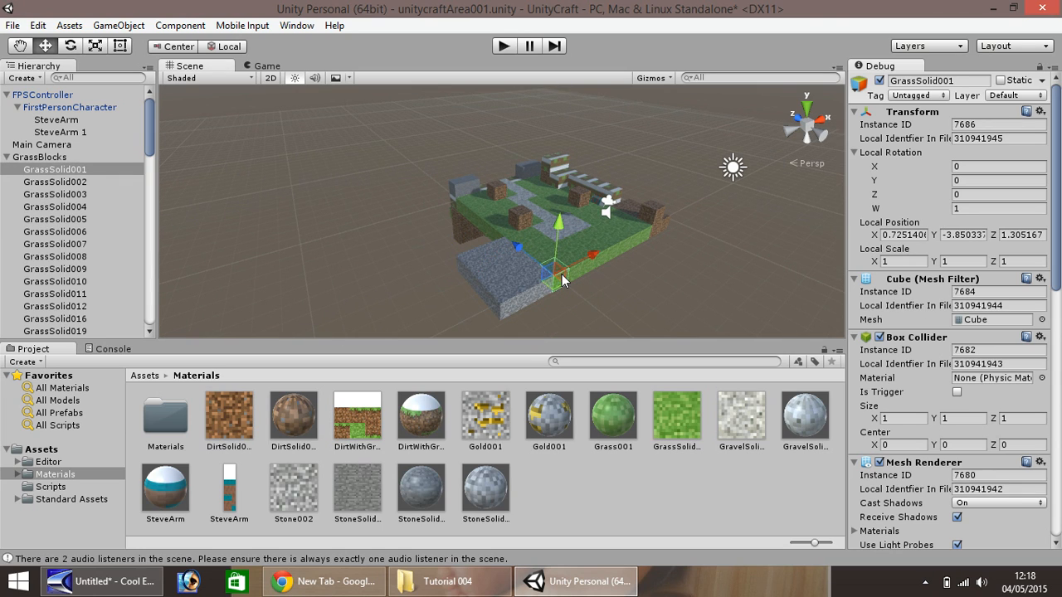
{"action": "key", "text": "ctrl+d"}
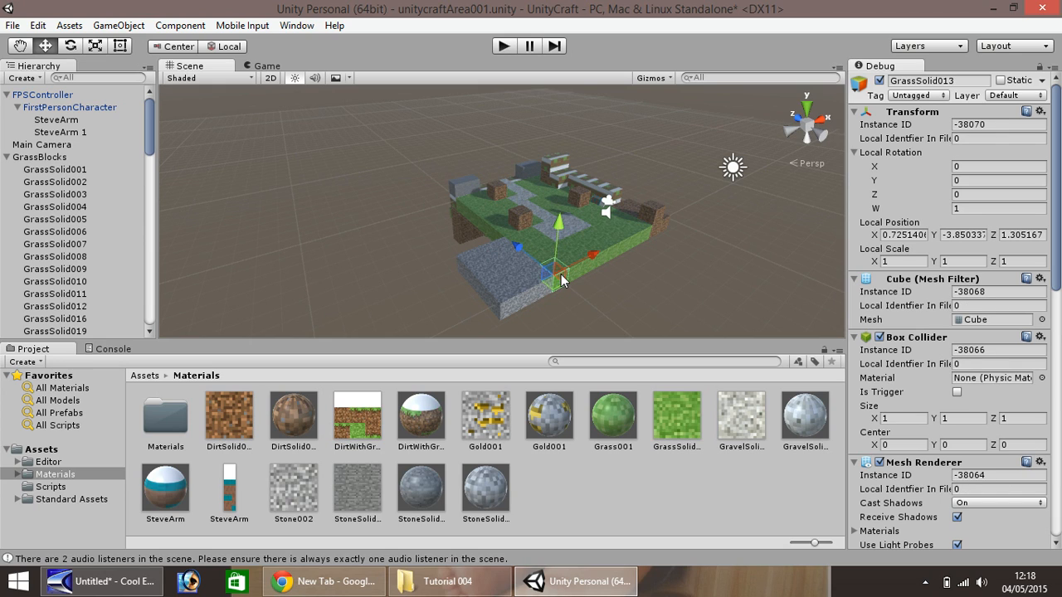
{"action": "left_click", "coordinate": [517, 249]}
{"action": "left_click_drag", "start_coordinate": [517, 249], "coordinate": [574, 295]}
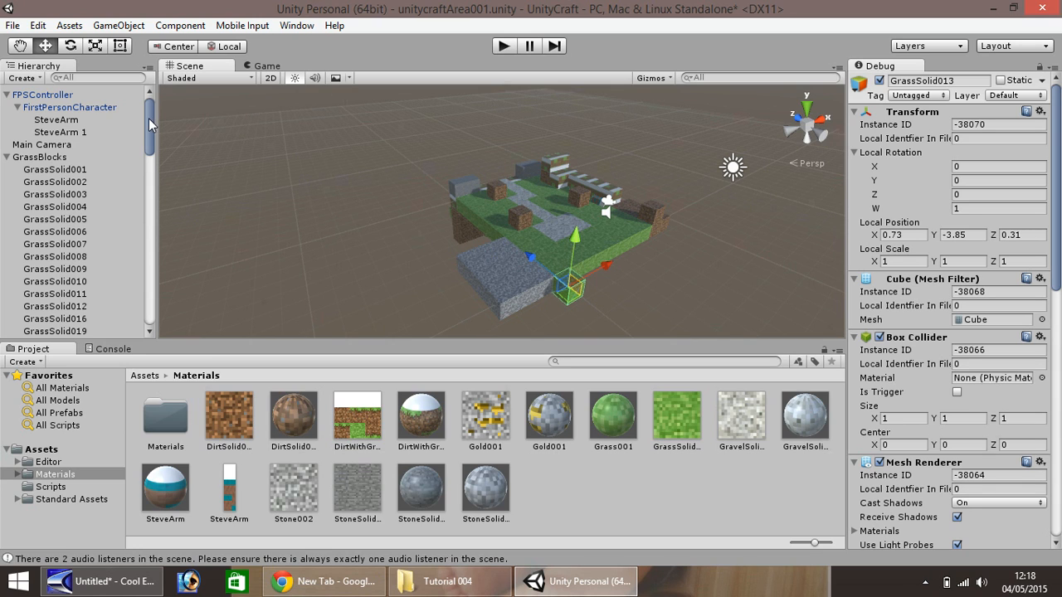
Rename the duplicated grass block at the end of the GrassBlocks group as GoldBlock001
{"action": "left_click_drag", "start_coordinate": [148, 120], "coordinate": [157, 297]}
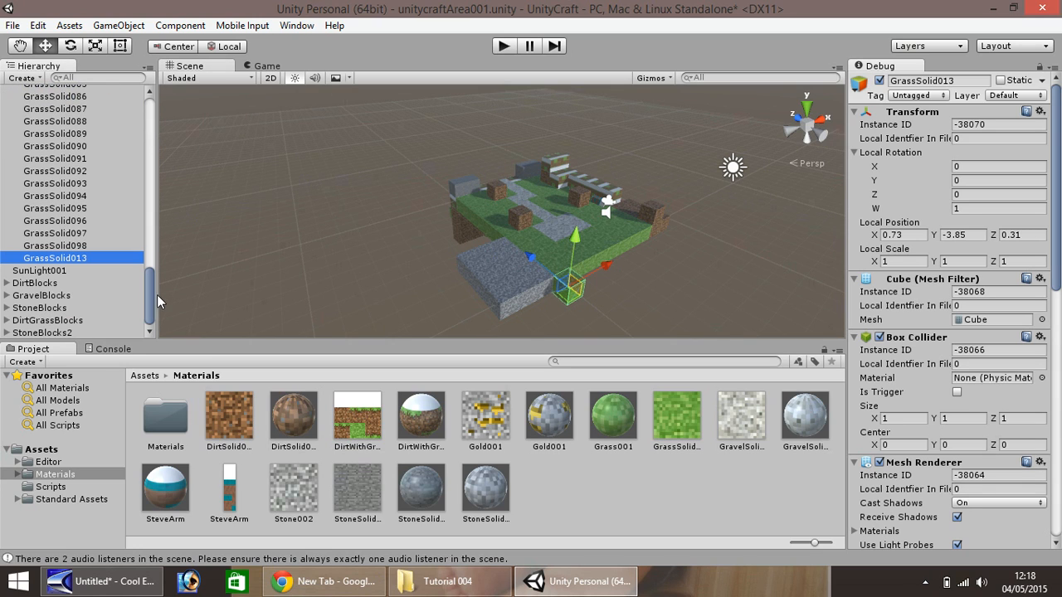
{"action": "right_click", "coordinate": [52, 257]}
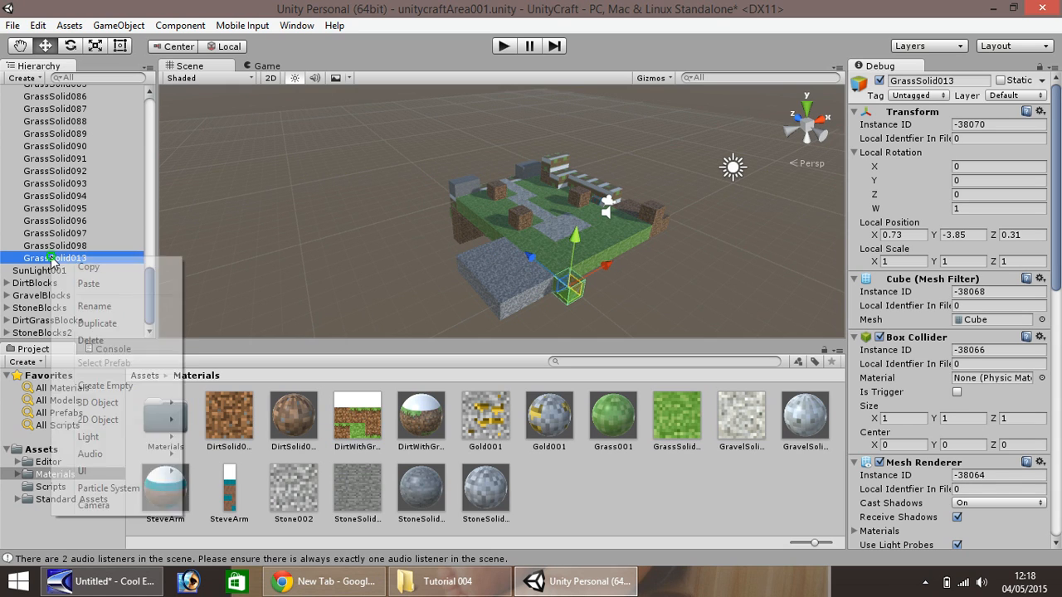
{"action": "left_click", "coordinate": [114, 306]}
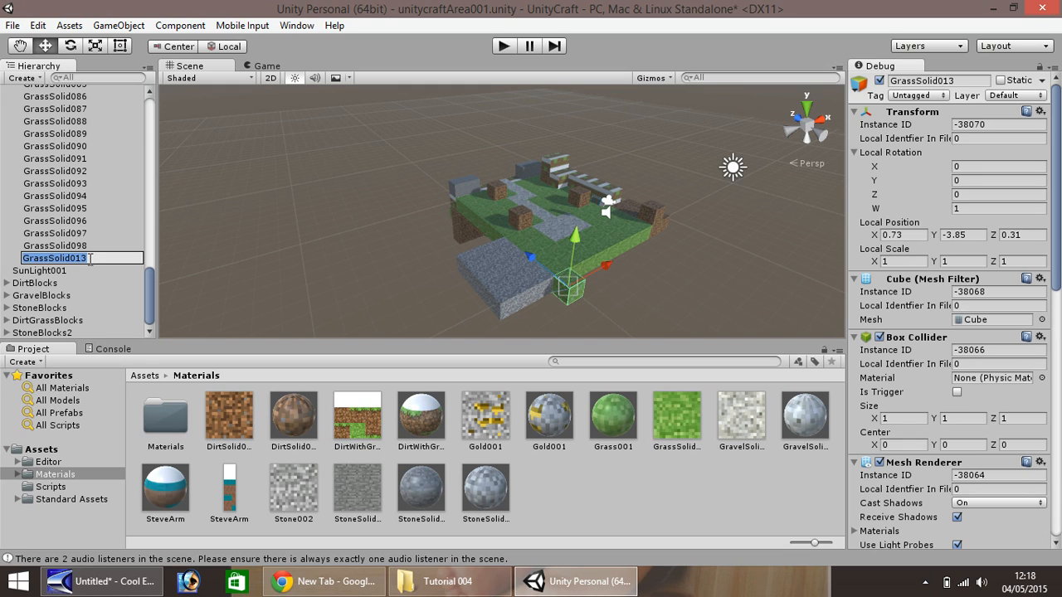
{"action": "type", "text": "Gold"}
{"action": "type", "text": "Block"}
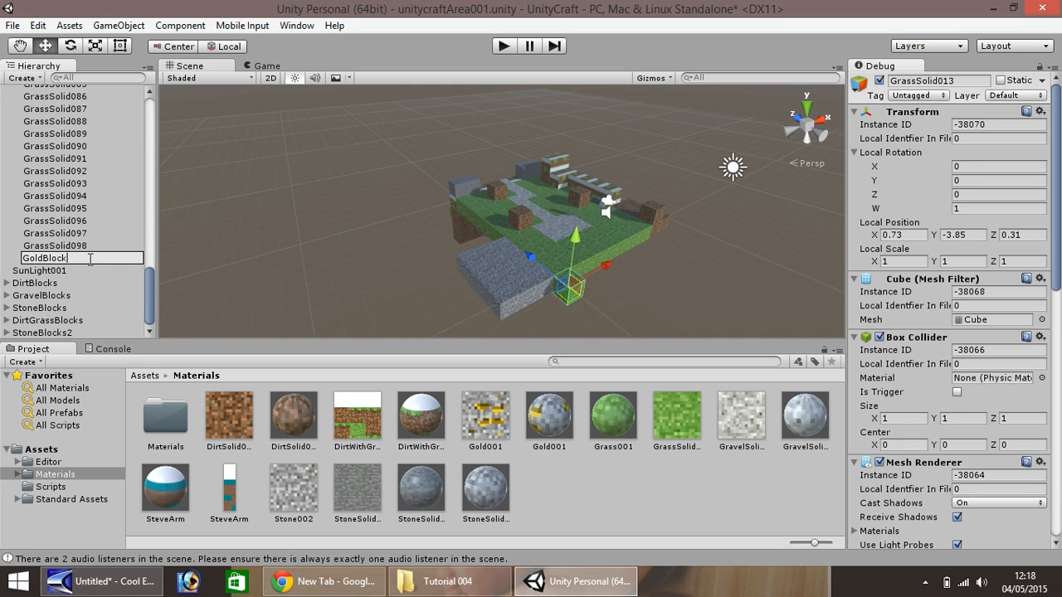
{"action": "type", "text": "001"}
{"action": "key", "text": "Return"}
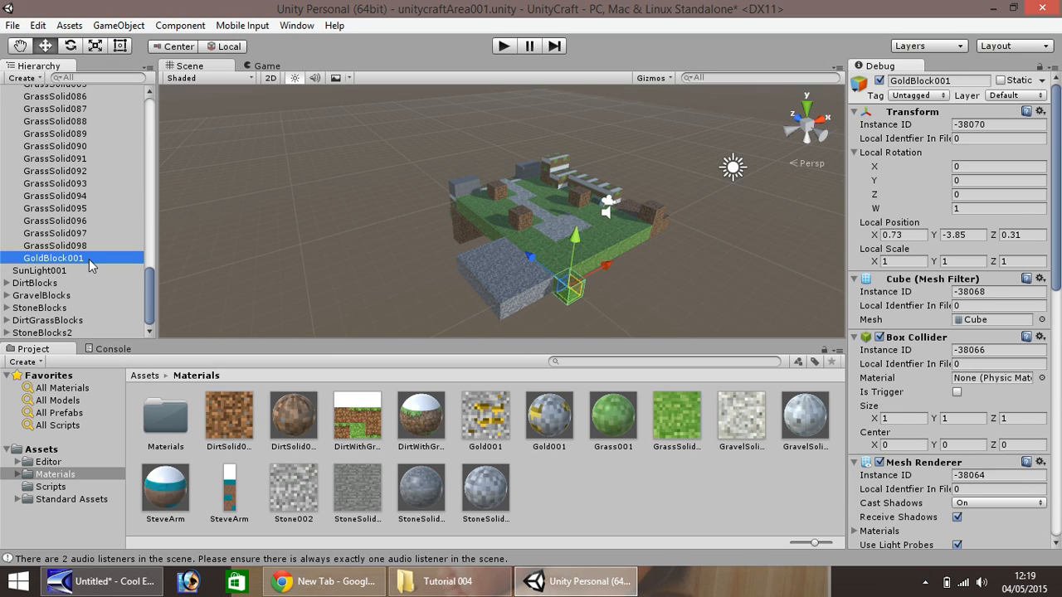
Create an empty object named GoldBlocks and make GoldBlock001 its child
{"action": "left_click", "coordinate": [119, 25]}
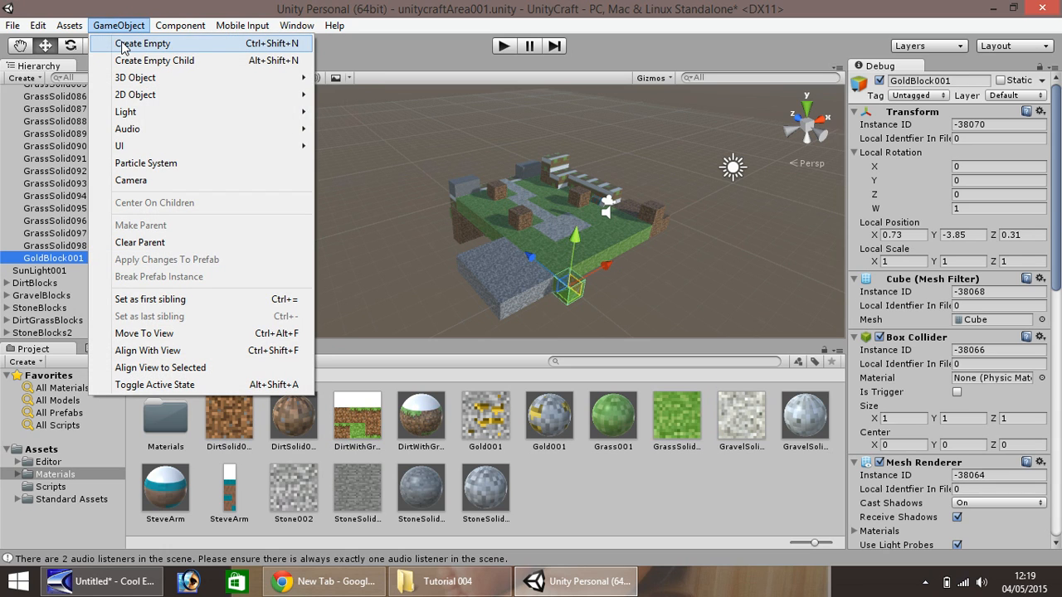
{"action": "left_click", "coordinate": [123, 46]}
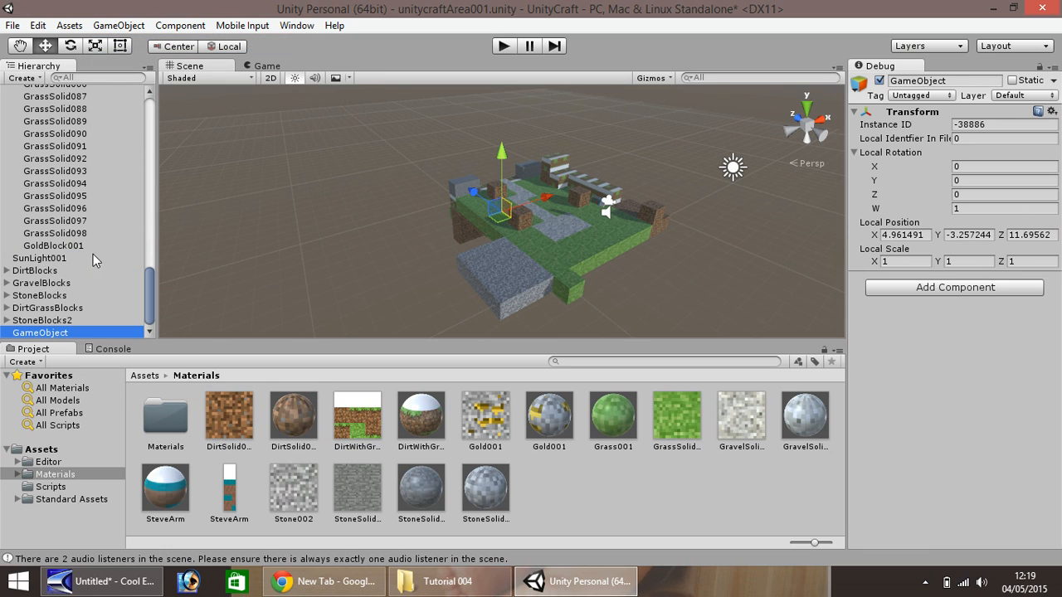
{"action": "right_click", "coordinate": [42, 332]}
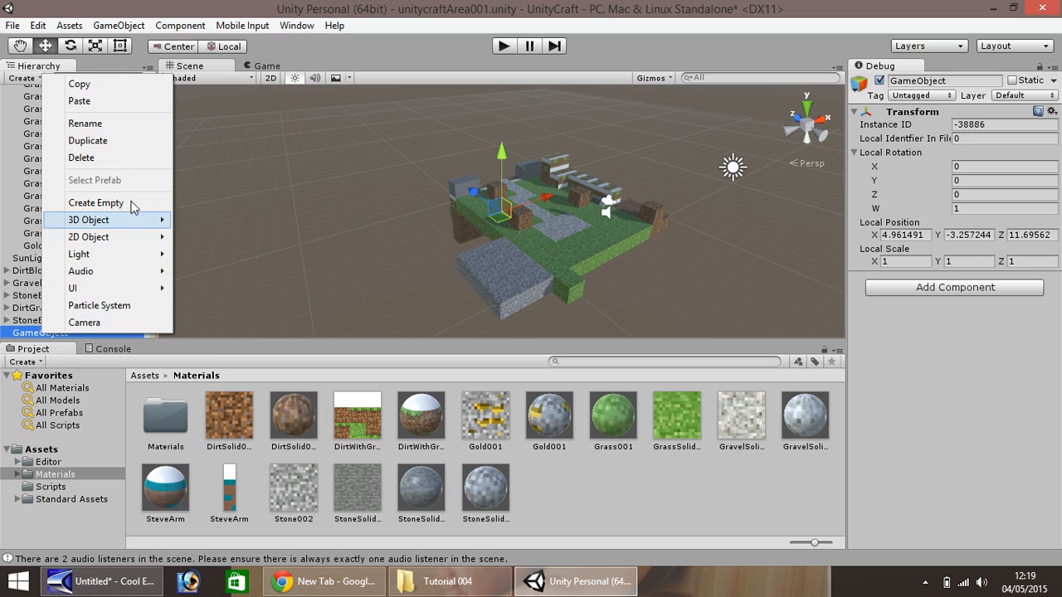
{"action": "left_click", "coordinate": [104, 123]}
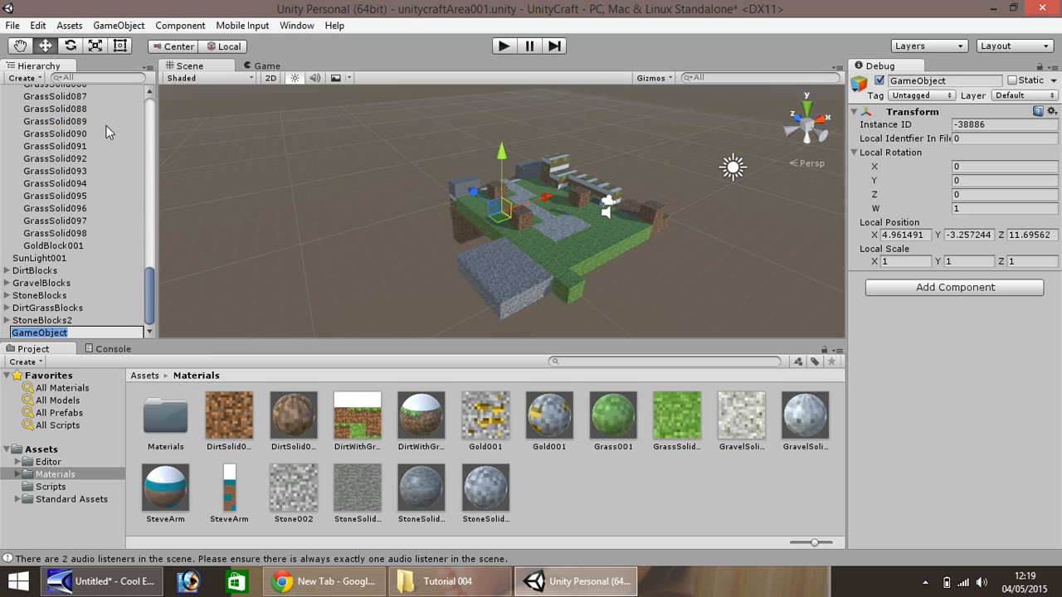
{"action": "type", "text": "GoldB"}
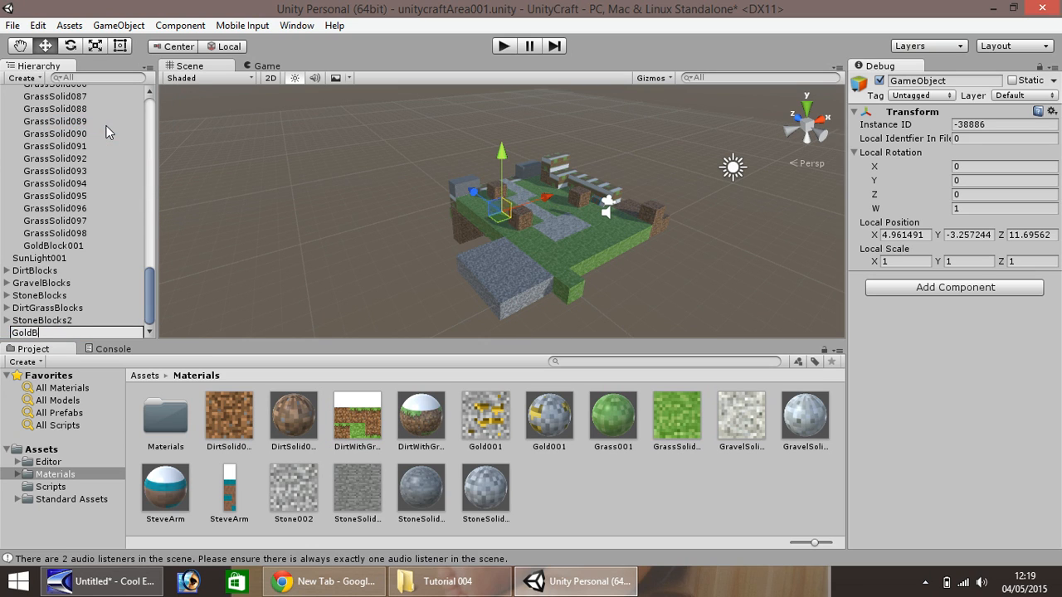
{"action": "type", "text": "locks"}
{"action": "key", "text": "Return"}
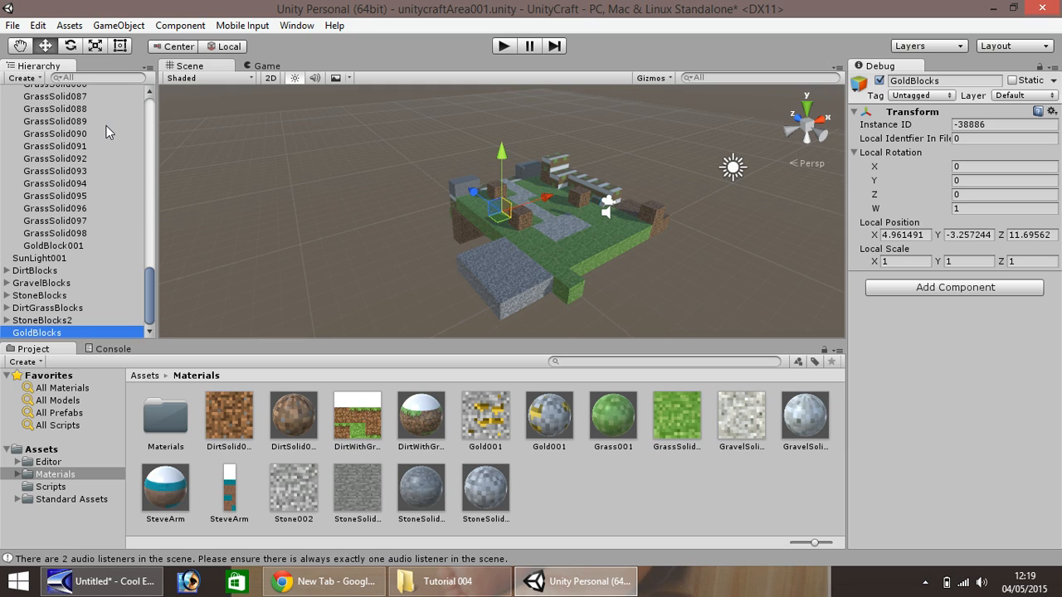
{"action": "left_click", "coordinate": [51, 243]}
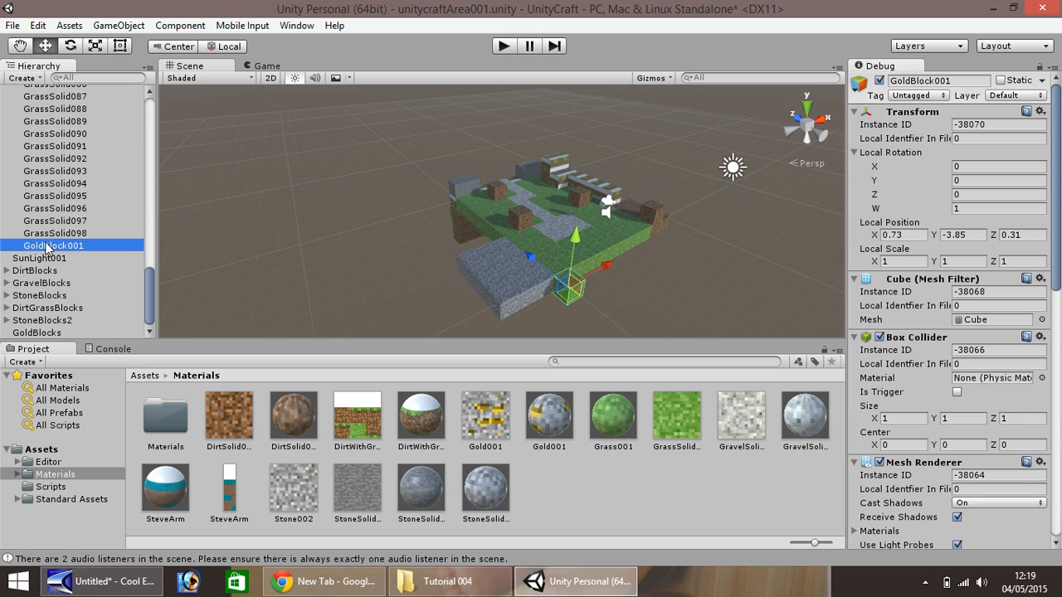
{"action": "left_click_drag", "start_coordinate": [68, 251], "coordinate": [41, 334]}
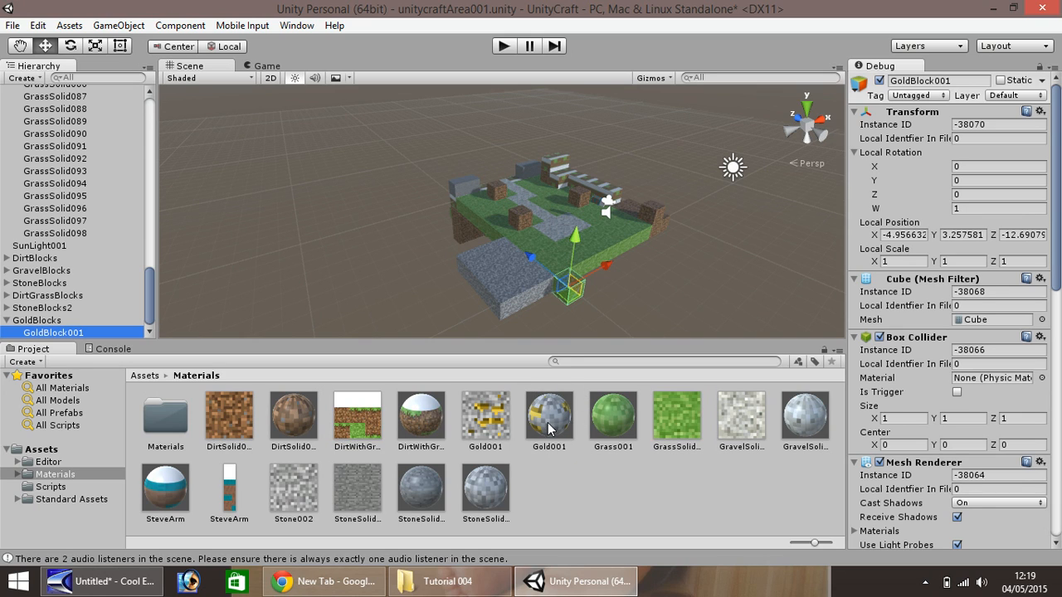
Apply the Gold001 material to GoldBlock001 and move the block two units along X to -6.96, beside the stone platform
{"action": "left_click_drag", "start_coordinate": [547, 424], "coordinate": [570, 289]}
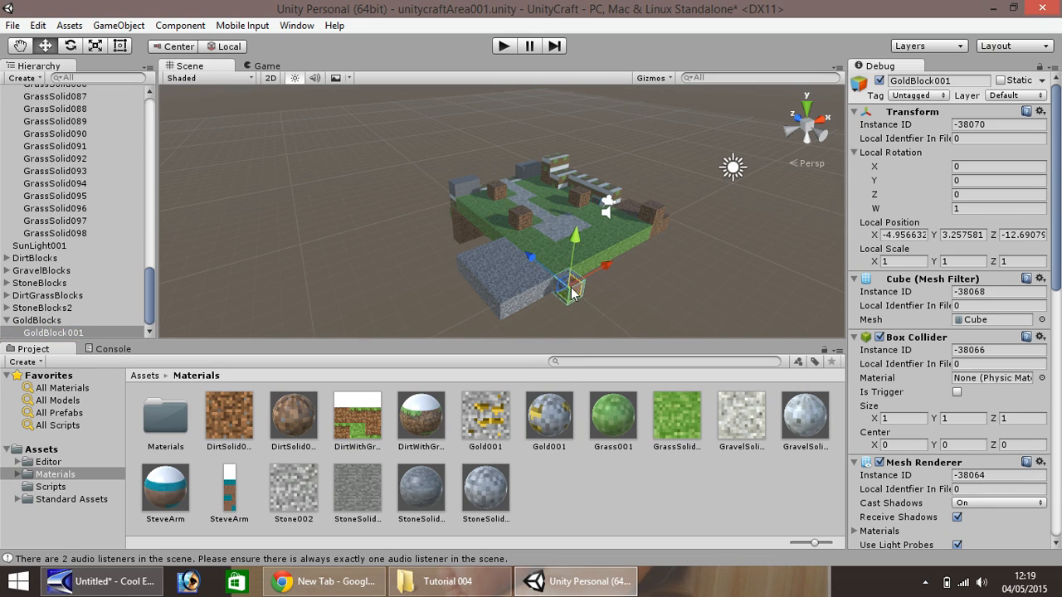
{"action": "left_click", "coordinate": [593, 307]}
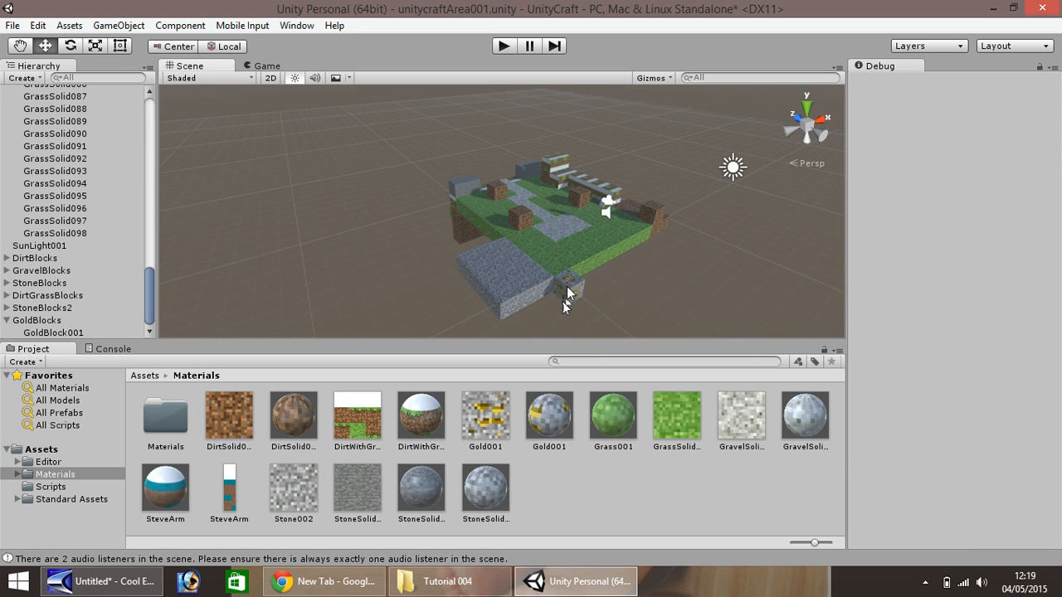
{"action": "left_click", "coordinate": [572, 289]}
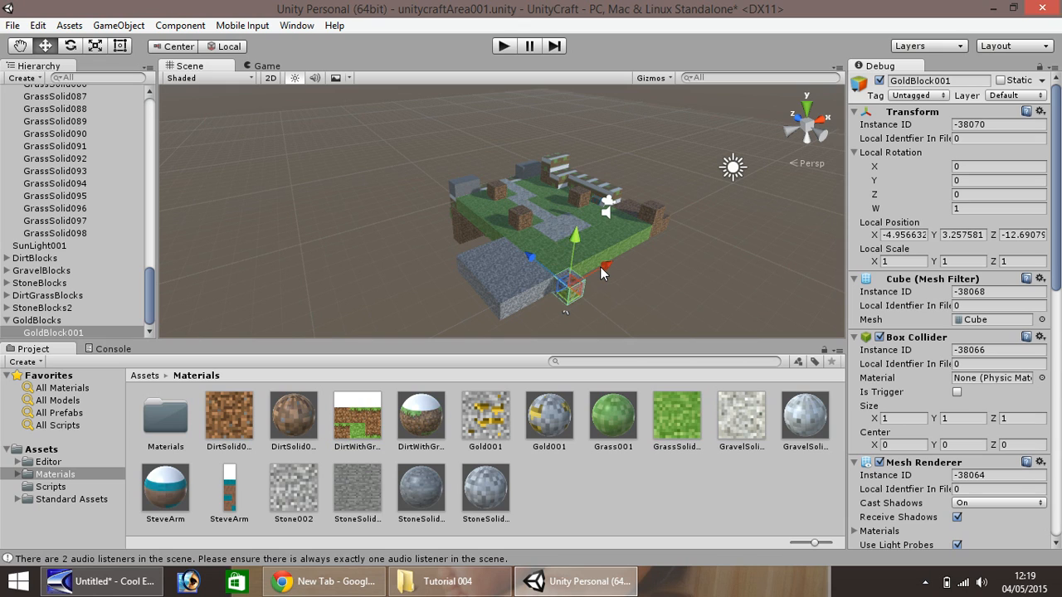
{"action": "left_click_drag", "start_coordinate": [599, 266], "coordinate": [568, 280]}
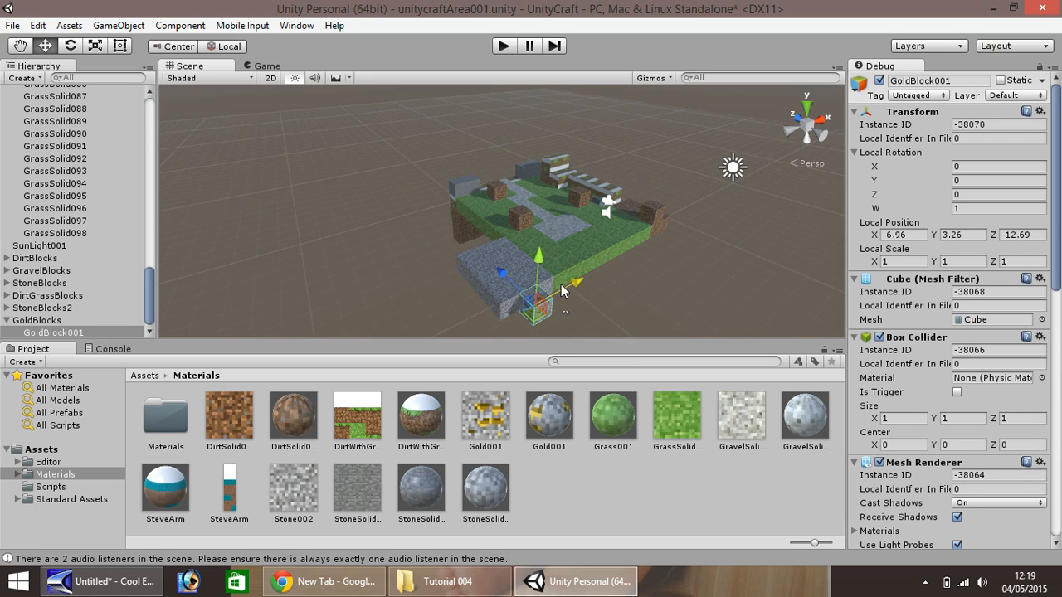
Duplicate StoneBlock10 repeatedly and place the copies in one-unit steps around the gold block, extending the stone platform to enclose it
{"action": "left_click", "coordinate": [501, 305]}
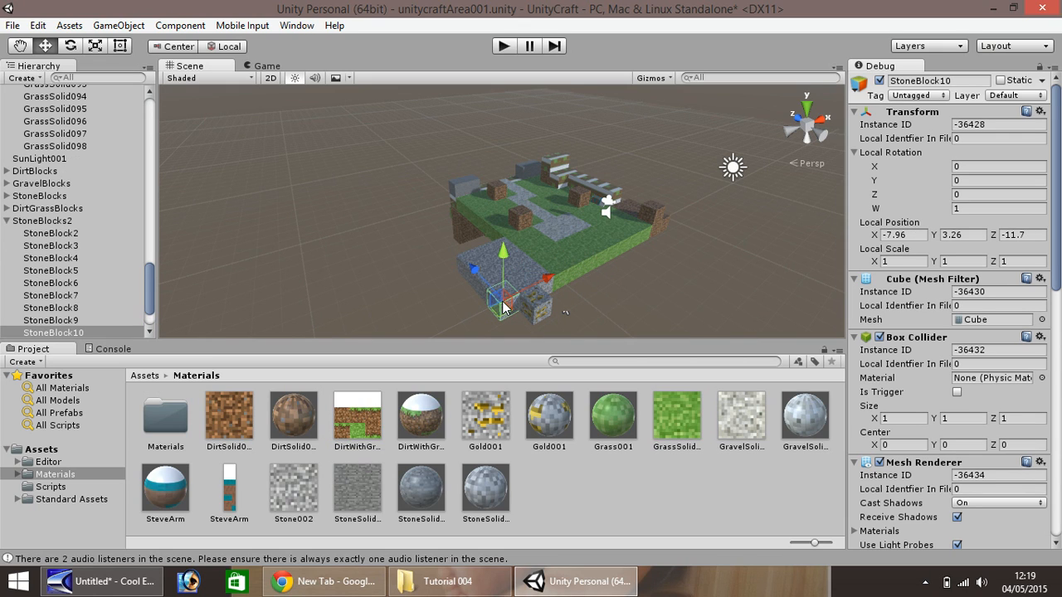
{"action": "key", "text": "ctrl+d"}
{"action": "left_click_drag", "start_coordinate": [480, 278], "coordinate": [533, 277], "text": "ctrl"}
{"action": "key", "text": "ctrl+d"}
{"action": "key", "text": "ctrl+d"}
{"action": "key", "text": "ctrl+d"}
{"action": "key", "text": "ctrl+d"}
{"action": "left_click", "coordinate": [584, 257]}
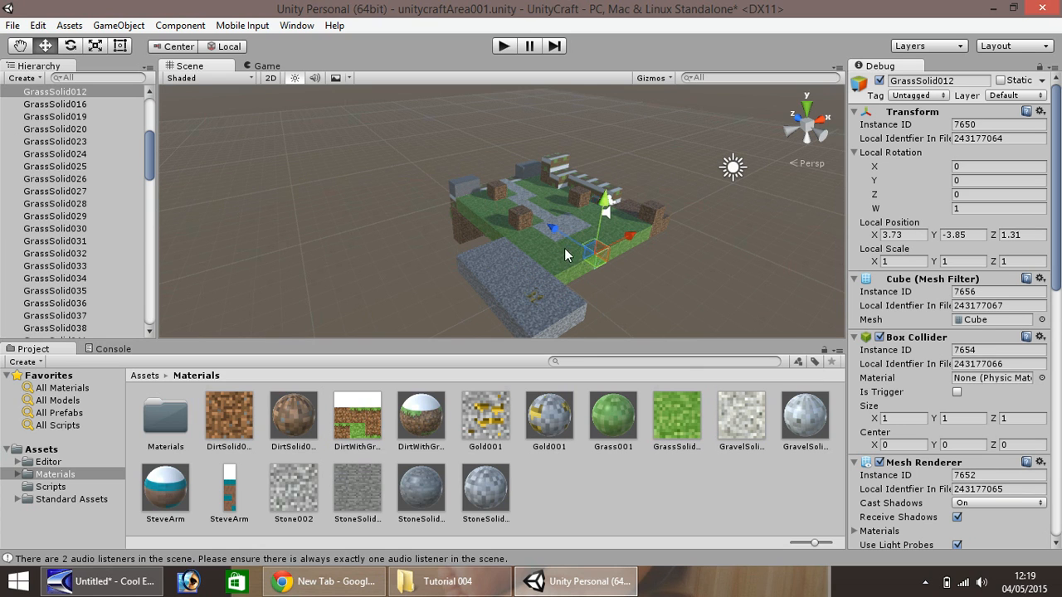
Play-test the scene by walking around the stone platform with the gold block, and stop the game
{"action": "left_click", "coordinate": [499, 47]}
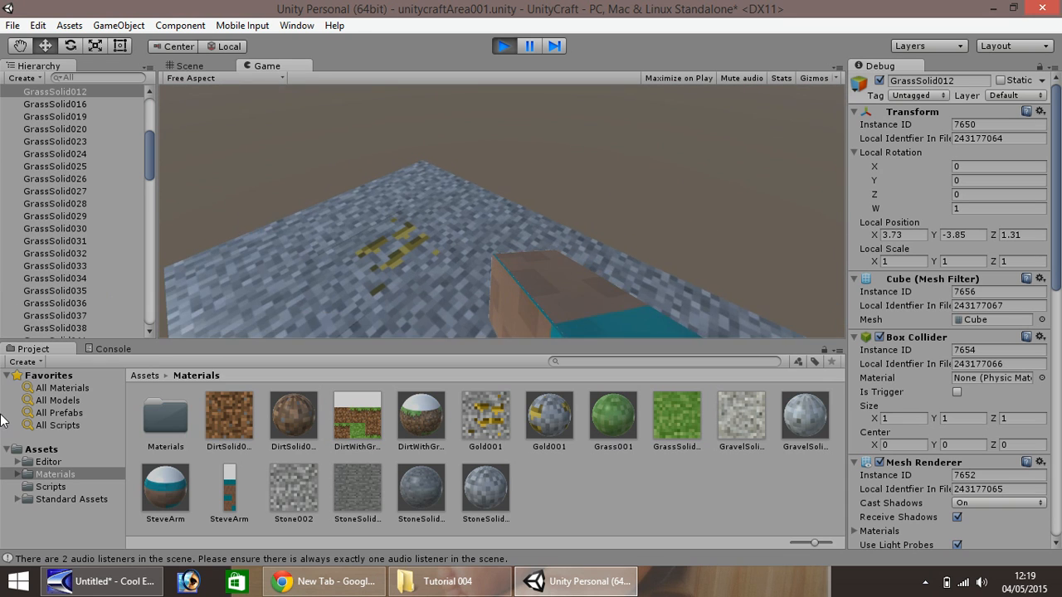
{"action": "key", "text": "s"}
{"action": "key", "text": "w"}
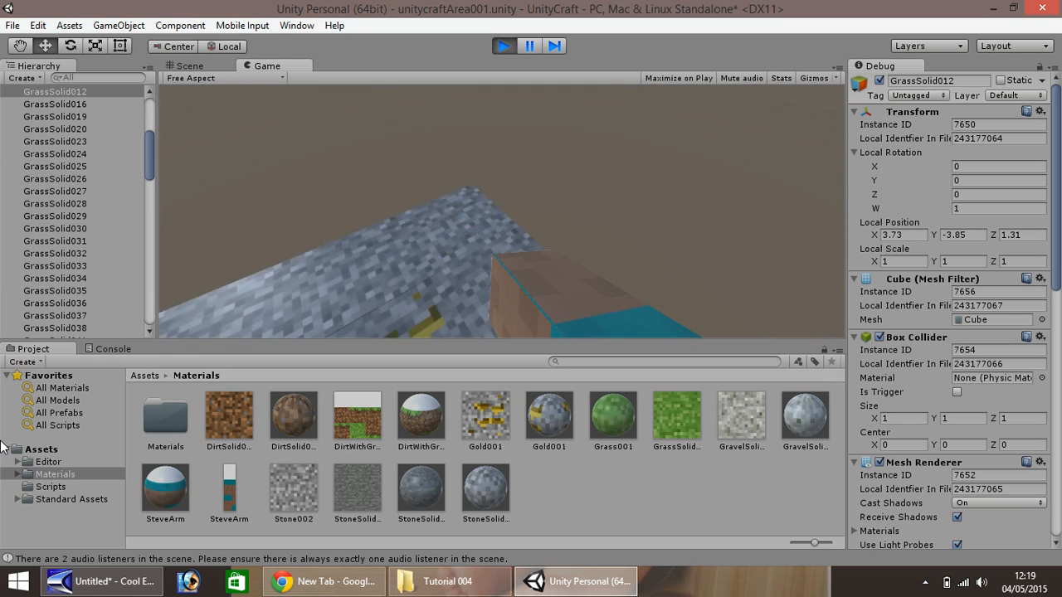
{"action": "key", "text": "s"}
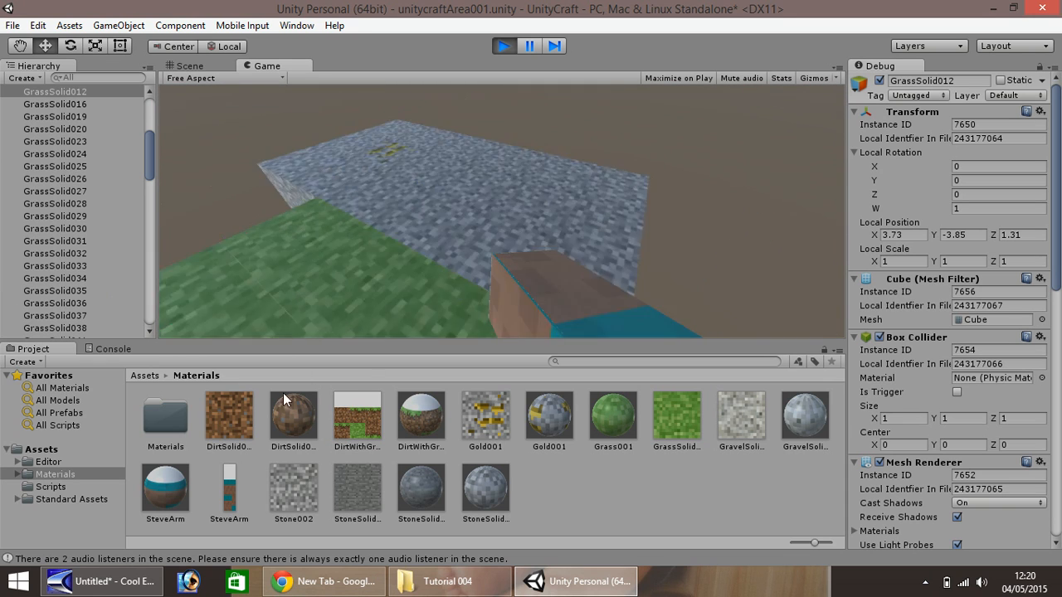
{"action": "left_click", "coordinate": [501, 46]}
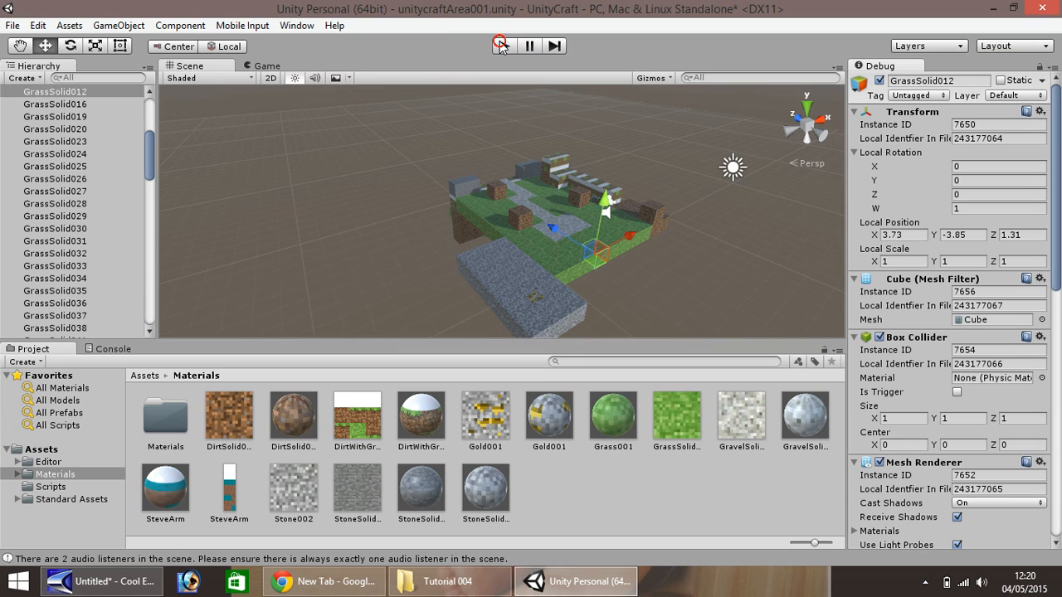
Collapse the GrassBlocks, FPSController, StoneBlocks2 and GoldBlocks groups in the object hierarchy
{"action": "left_click_drag", "start_coordinate": [151, 160], "coordinate": [153, 120]}
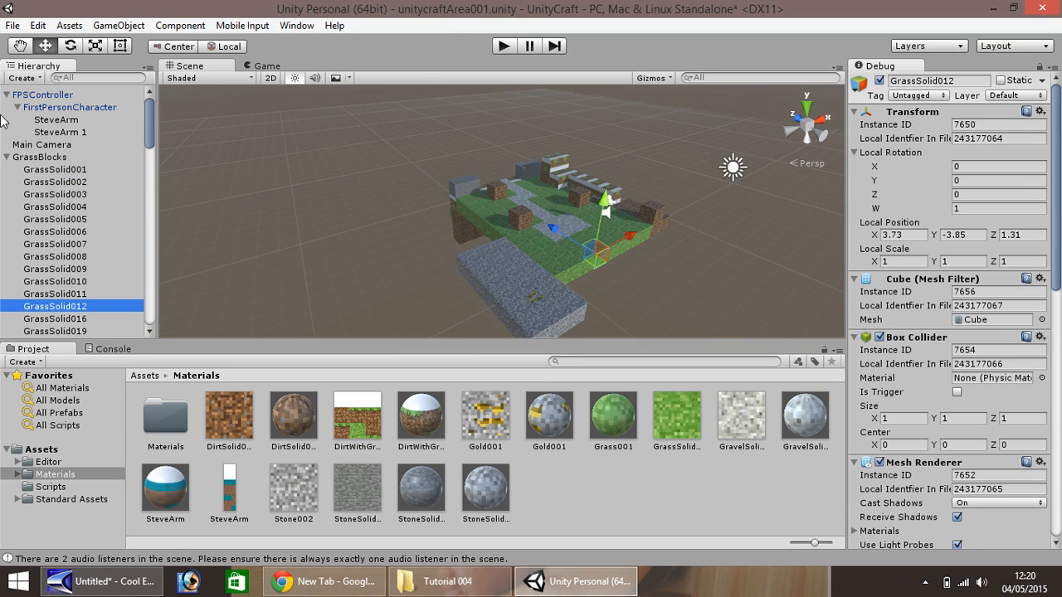
{"action": "left_click", "coordinate": [8, 157]}
{"action": "left_click", "coordinate": [7, 94]}
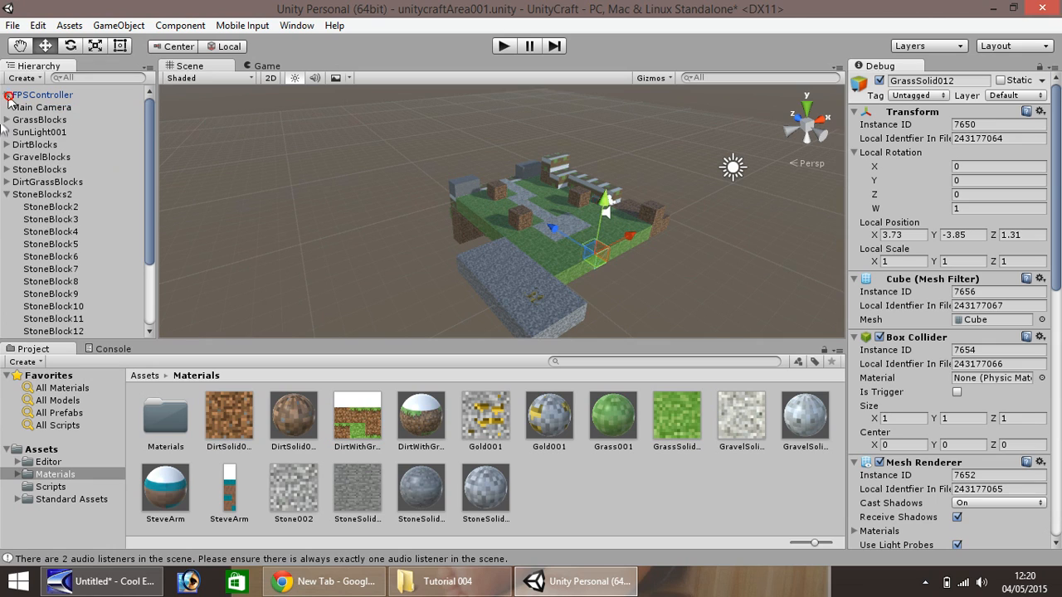
{"action": "left_click", "coordinate": [6, 194]}
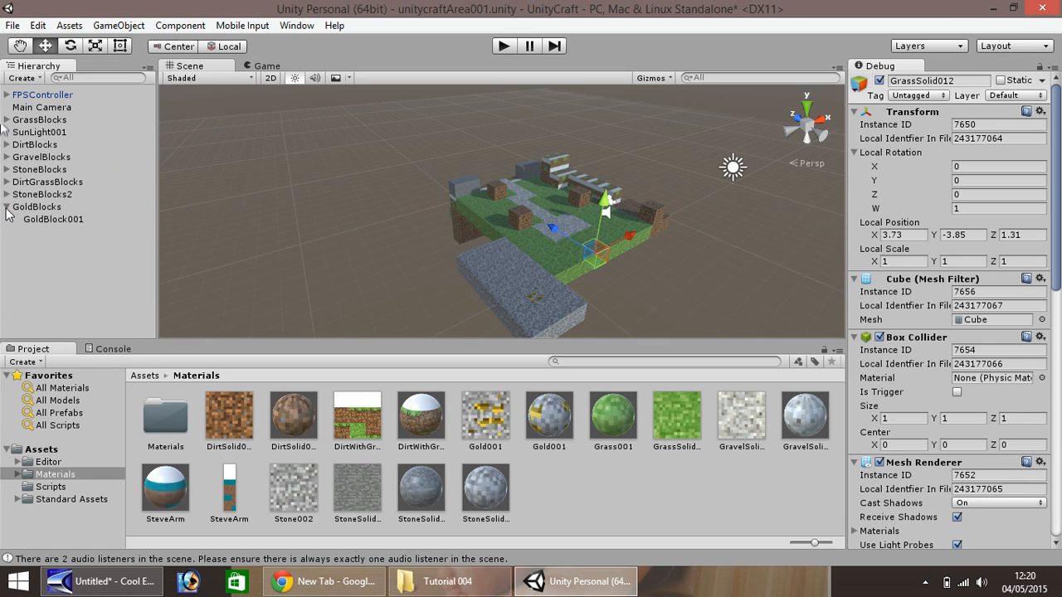
{"action": "left_click", "coordinate": [7, 207]}
Duplicate the dirt-with-grass block DWG003 repeatedly and line the copies up along the grass area's far edge at X 1.62, Y 1.57
{"action": "left_click", "coordinate": [560, 184]}
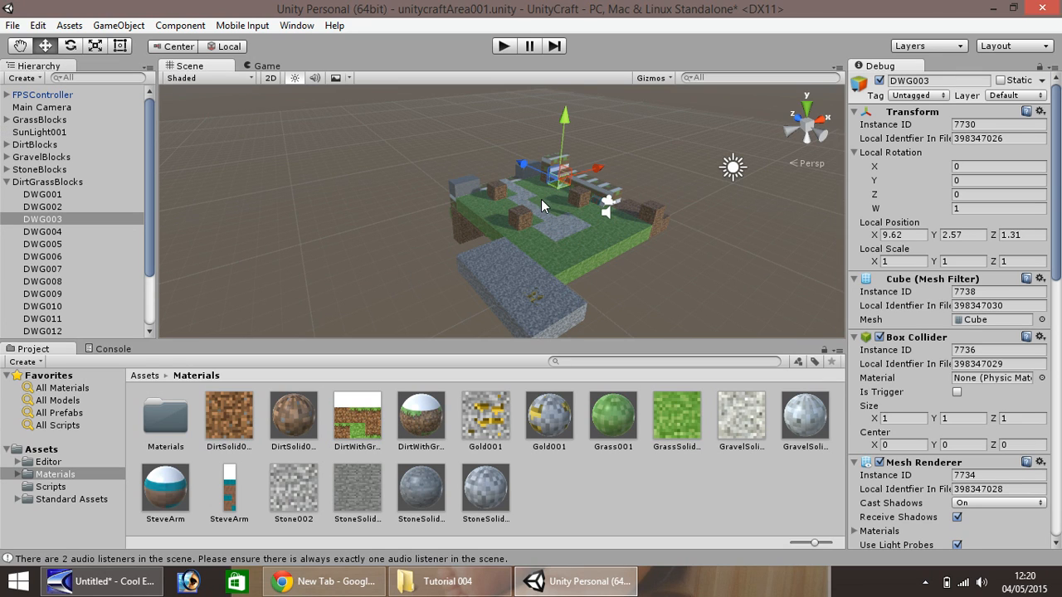
{"action": "key", "text": "ctrl+d"}
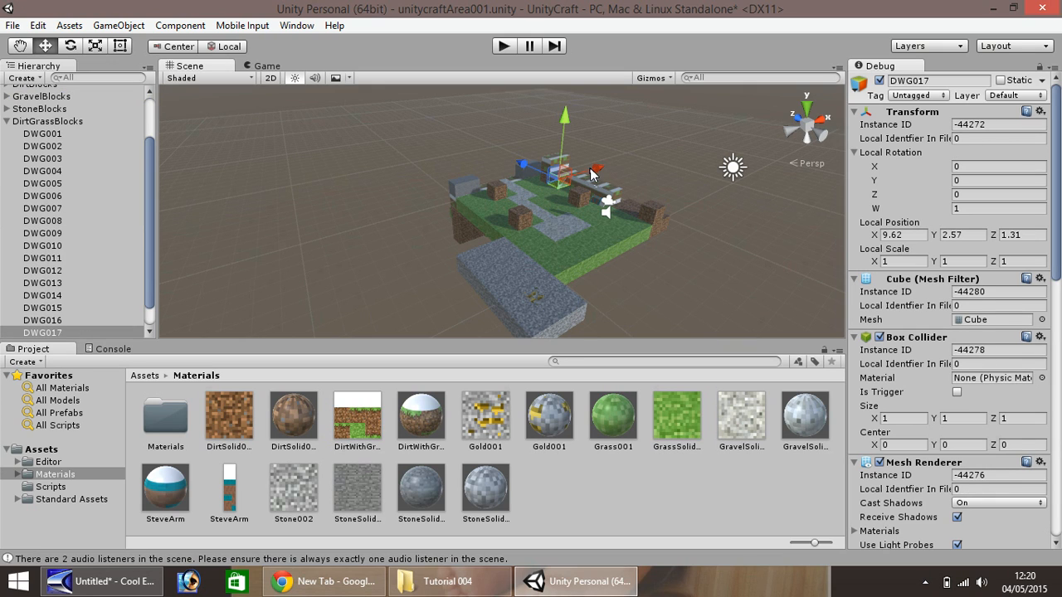
{"action": "left_click_drag", "start_coordinate": [592, 174], "coordinate": [440, 208]}
{"action": "key", "text": "ctrl+d"}
{"action": "key", "text": "ctrl+d"}
{"action": "key", "text": "ctrl+d"}
{"action": "key", "text": "ctrl+d"}
{"action": "key", "text": "ctrl+d"}
{"action": "key", "text": "ctrl+d"}
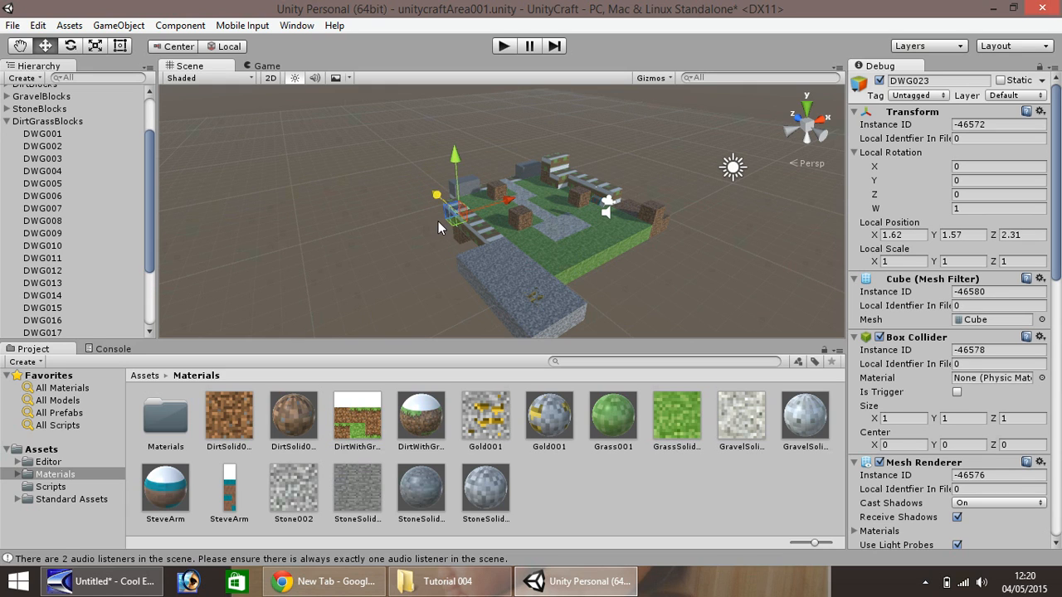
Select the new row of dirt-grass blocks and duplicate it repeatedly outward in one-unit steps to X -8.38, forming a wide platform
{"action": "left_click", "coordinate": [484, 238]}
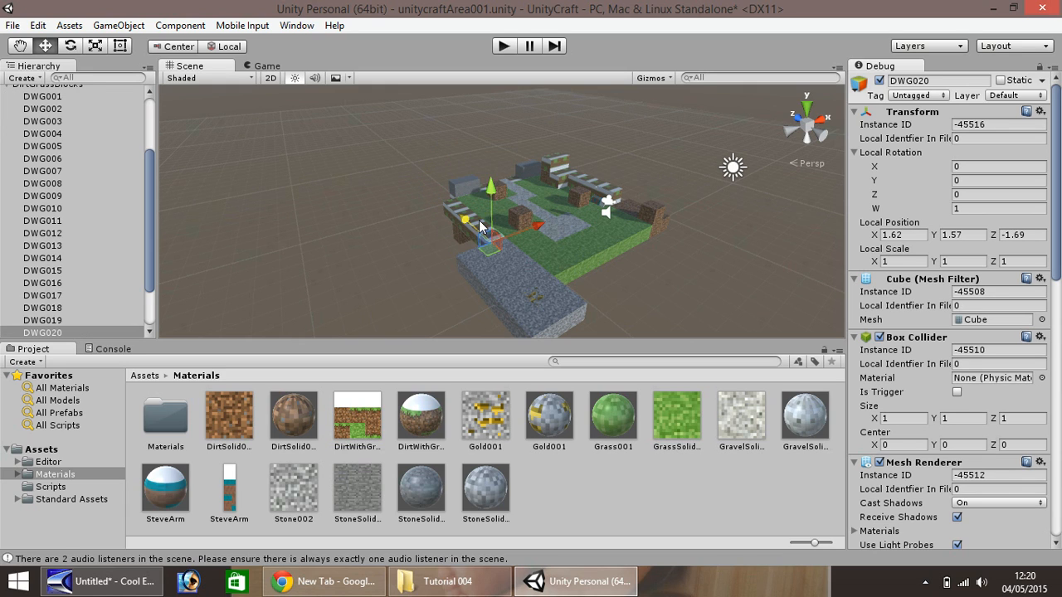
{"action": "scroll", "coordinate": [450, 239], "scroll_direction": "up", "scroll_amount": 4}
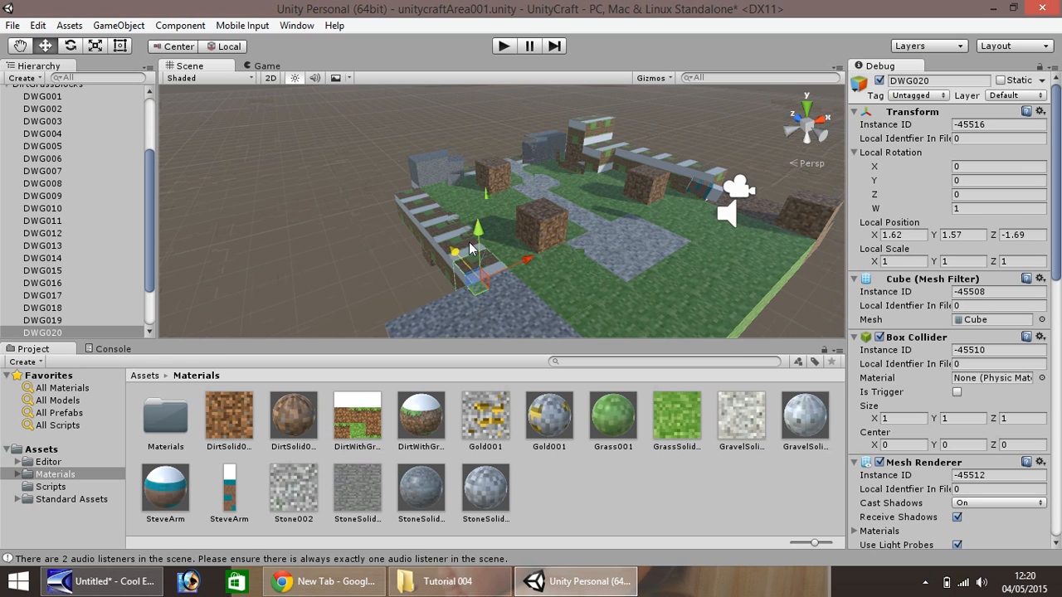
{"action": "left_click", "coordinate": [408, 195]}
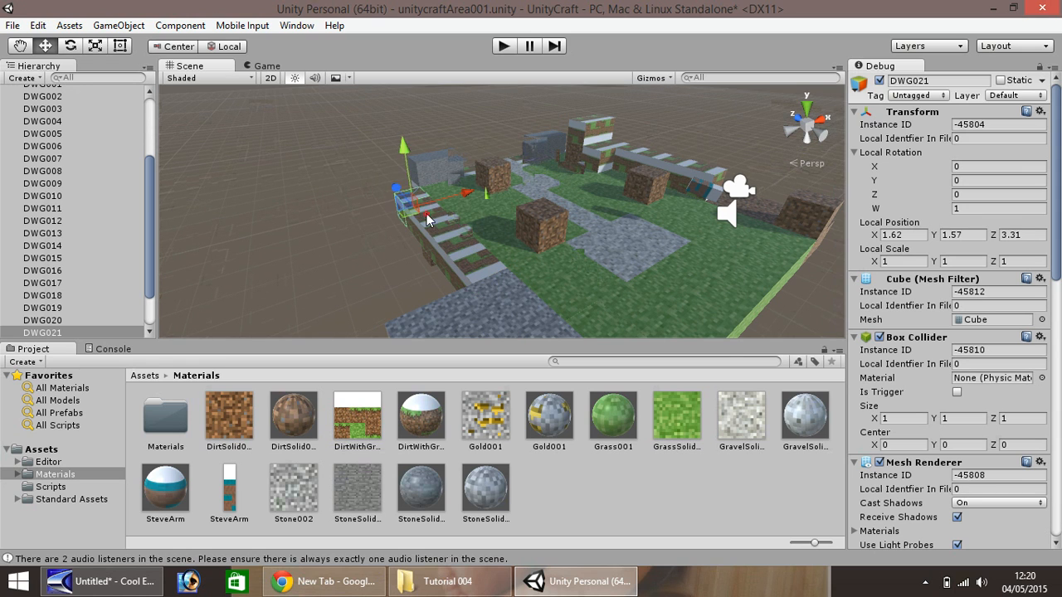
{"action": "left_click", "coordinate": [424, 215], "text": "ctrl"}
{"action": "left_click", "coordinate": [433, 203]}
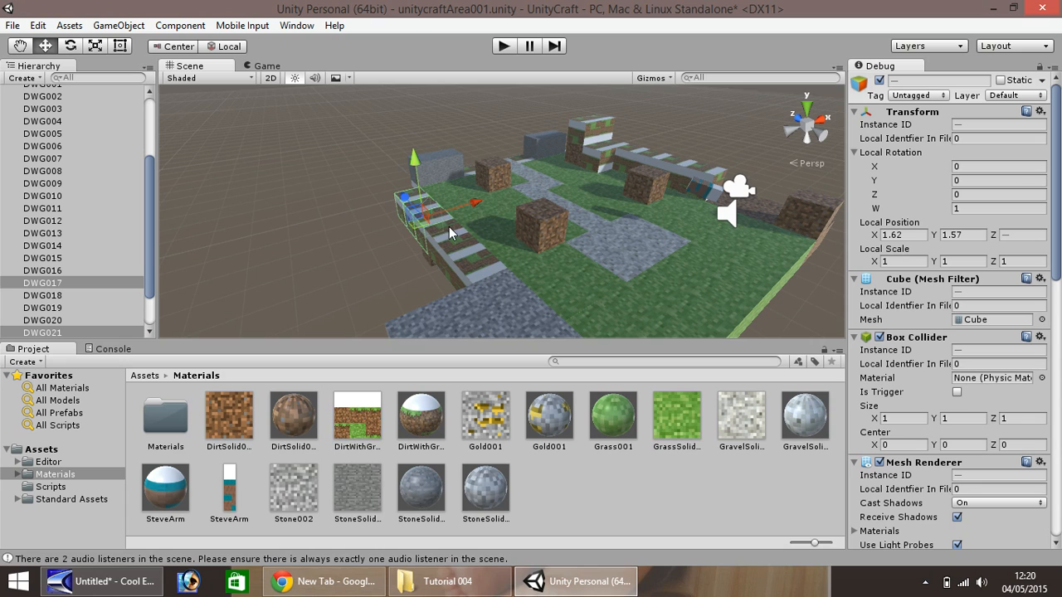
{"action": "left_click", "coordinate": [448, 227], "text": "ctrl"}
{"action": "left_click", "coordinate": [460, 243], "text": "ctrl"}
{"action": "left_click", "coordinate": [475, 271], "text": "ctrl"}
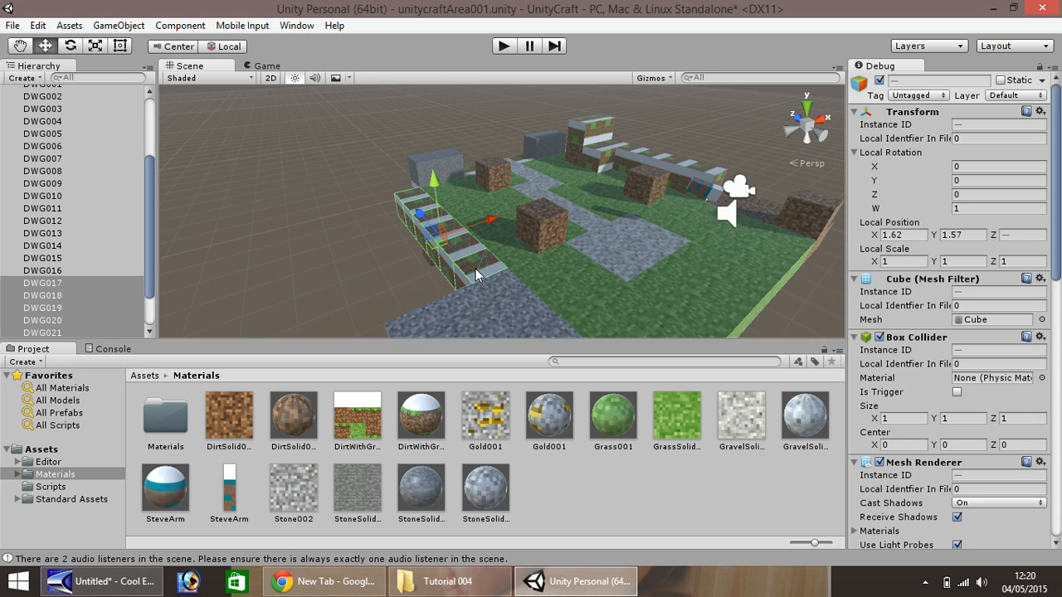
{"action": "key", "text": "ctrl+d"}
{"action": "left_click_drag", "start_coordinate": [475, 222], "coordinate": [341, 262], "text": "ctrl"}
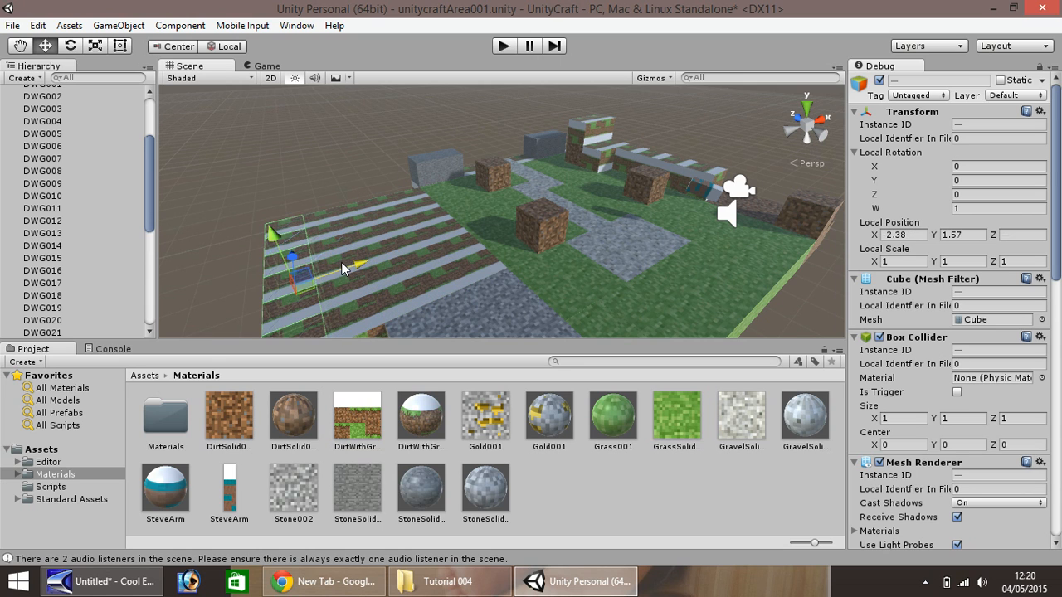
{"action": "scroll", "coordinate": [340, 262], "scroll_direction": "down", "scroll_amount": 6}
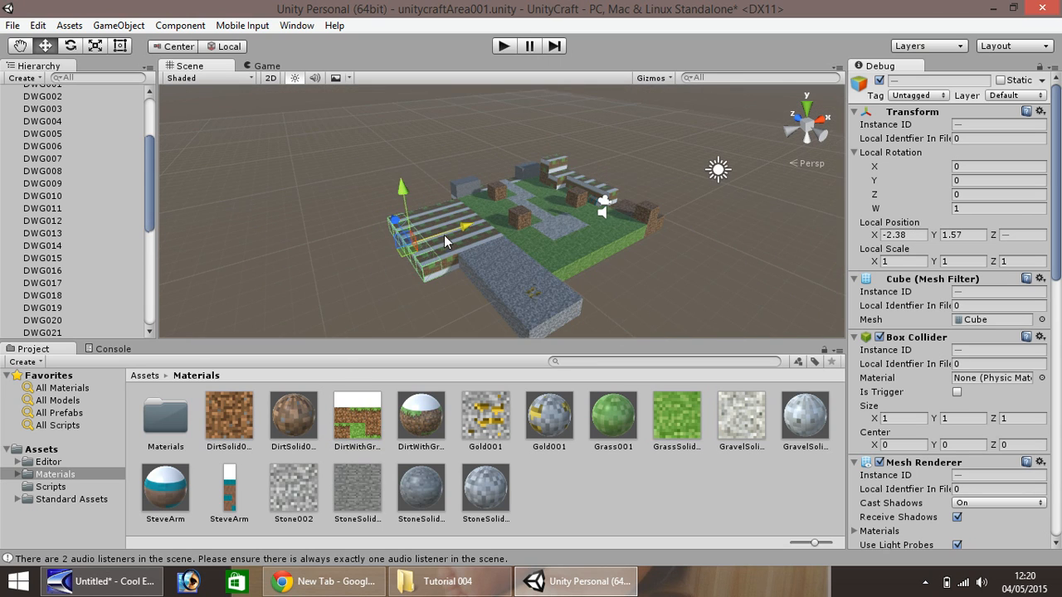
{"action": "left_click_drag", "start_coordinate": [443, 234], "coordinate": [341, 265], "text": "ctrl"}
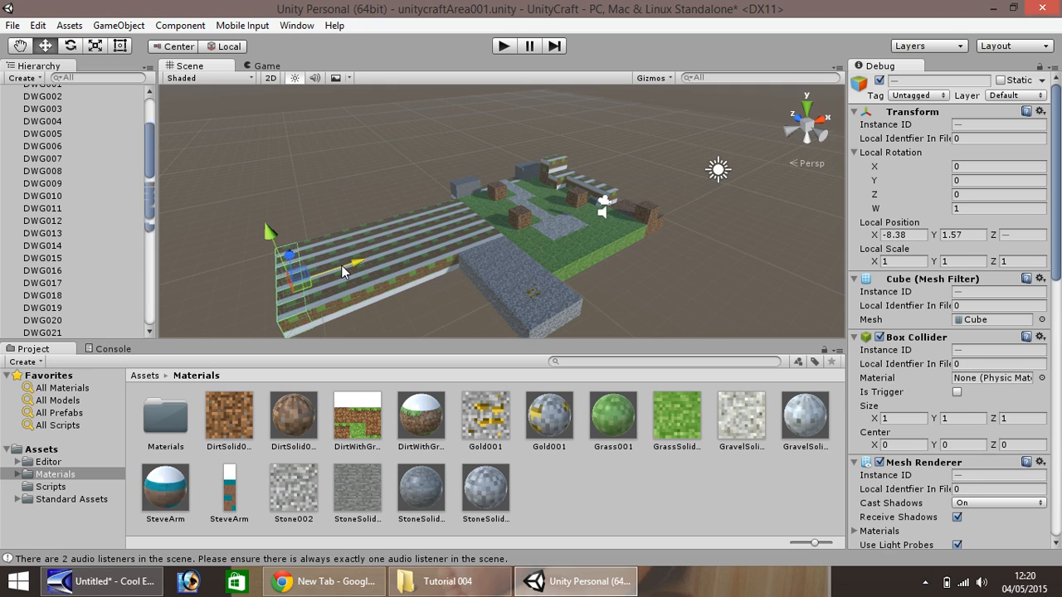
Select the row of dirt-grass blocks along the platform's near edge at Z -1.69 and duplicate it repeatedly outward in one-unit steps to Z -7.69
{"action": "left_click", "coordinate": [449, 266]}
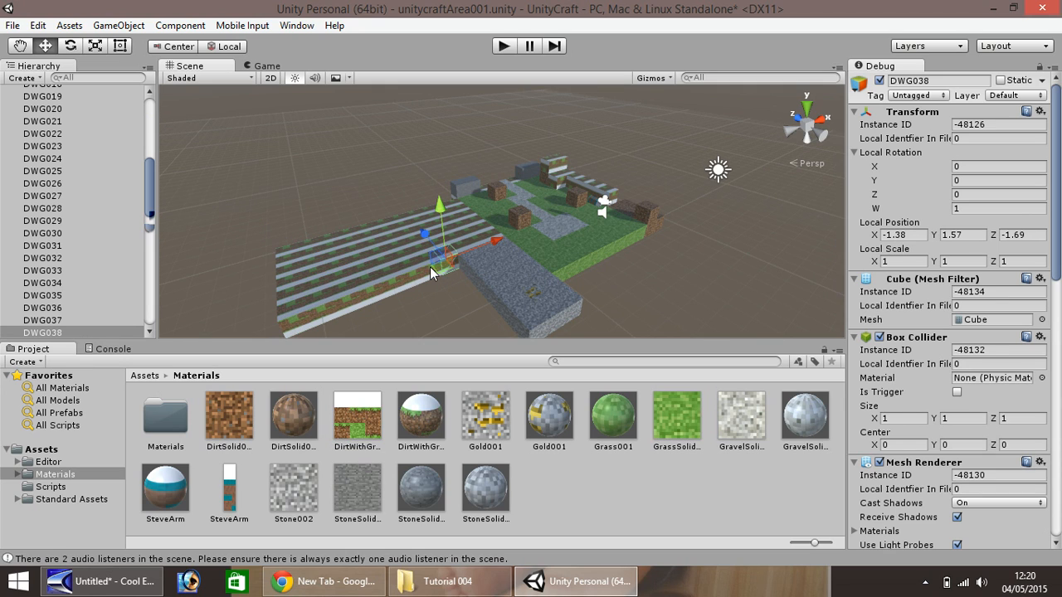
{"action": "left_click", "coordinate": [311, 303]}
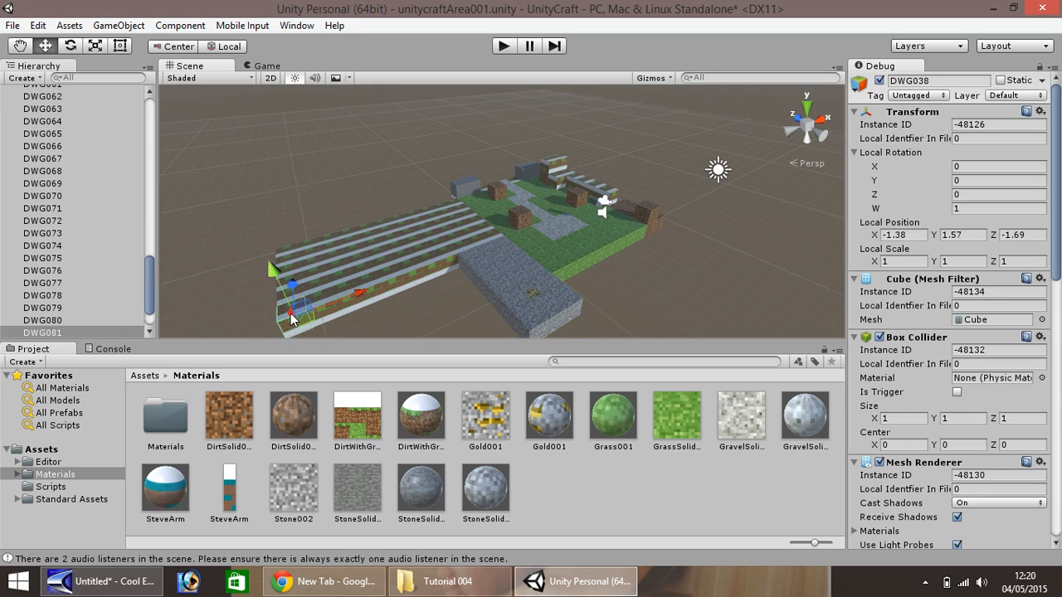
{"action": "left_click", "coordinate": [347, 310], "text": "shift"}
{"action": "left_click", "coordinate": [392, 293], "text": "shift"}
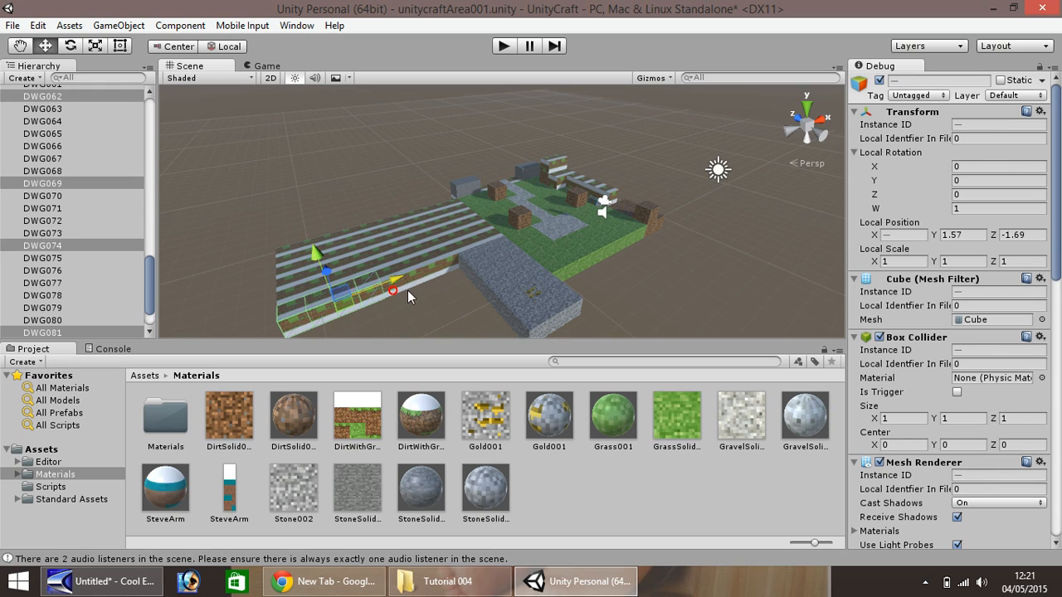
{"action": "left_click", "coordinate": [449, 263], "text": "shift"}
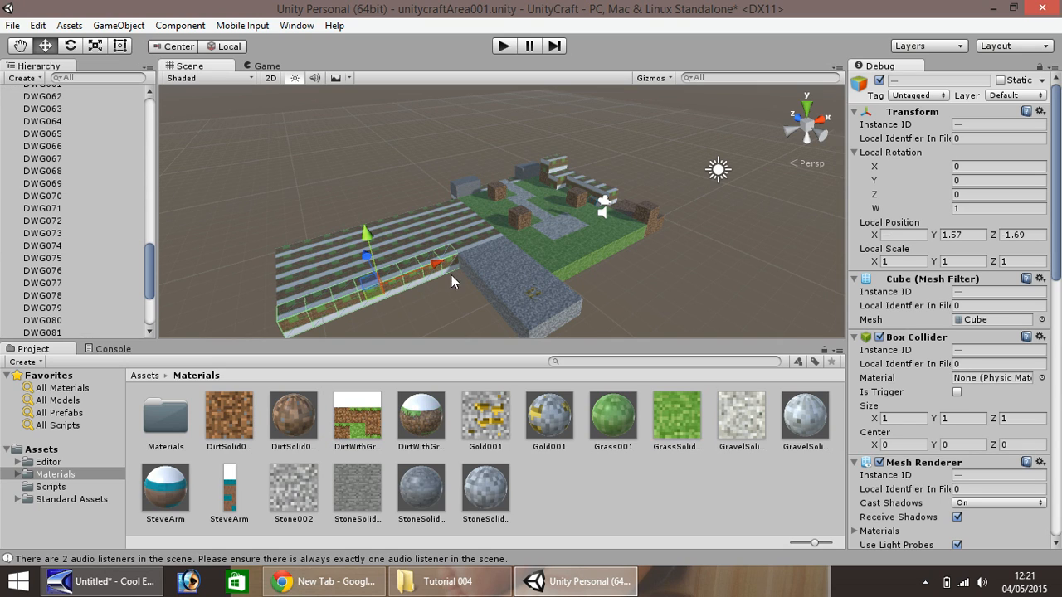
{"action": "left_click", "coordinate": [370, 268]}
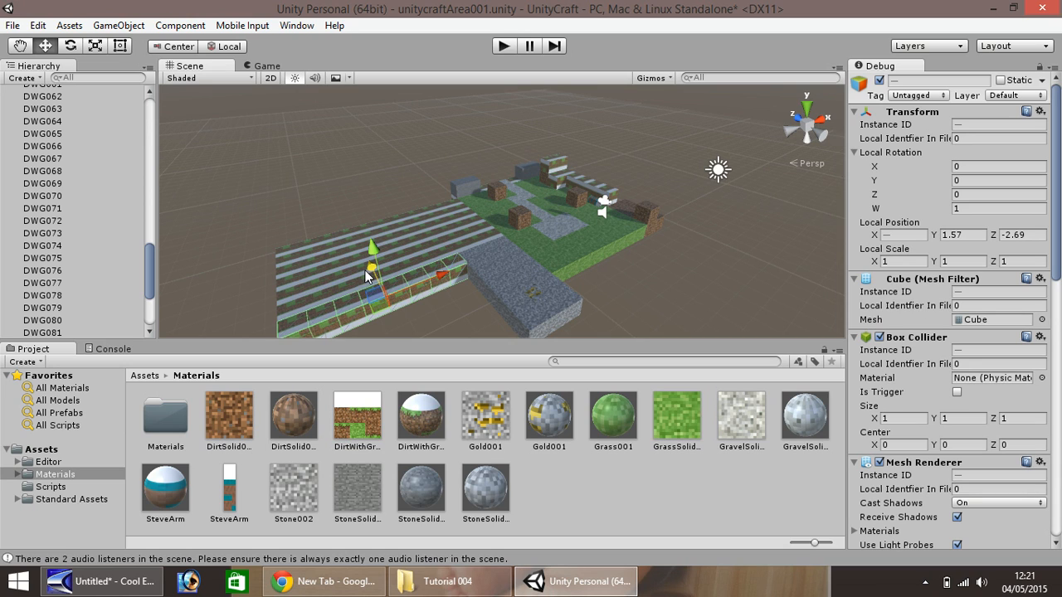
{"action": "left_click_drag", "start_coordinate": [373, 272], "coordinate": [382, 290]}
{"action": "scroll", "coordinate": [372, 303], "scroll_direction": "down", "scroll_amount": 3}
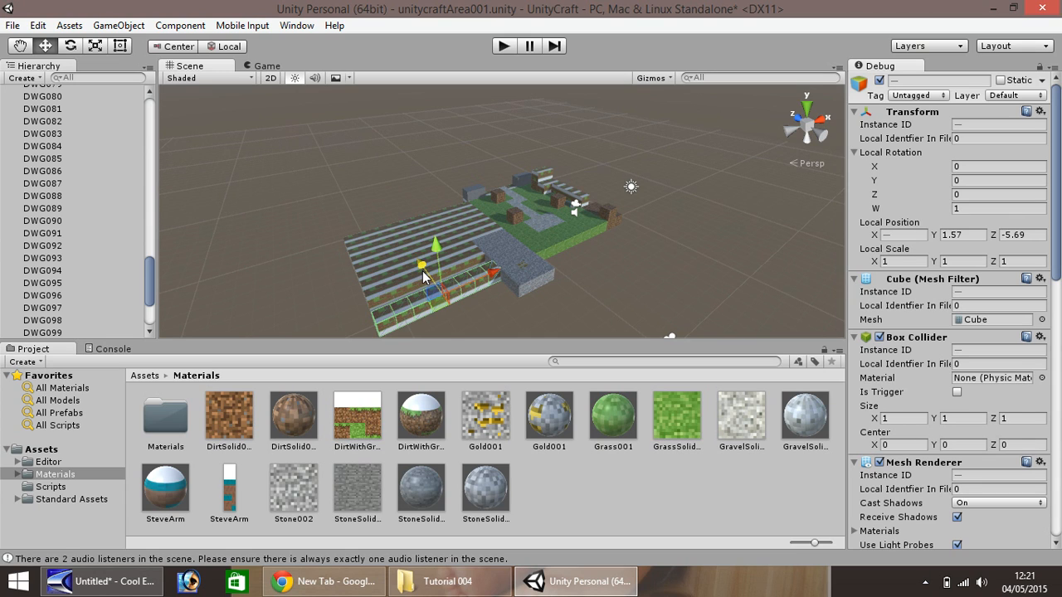
{"action": "left_click_drag", "start_coordinate": [417, 267], "coordinate": [430, 287]}
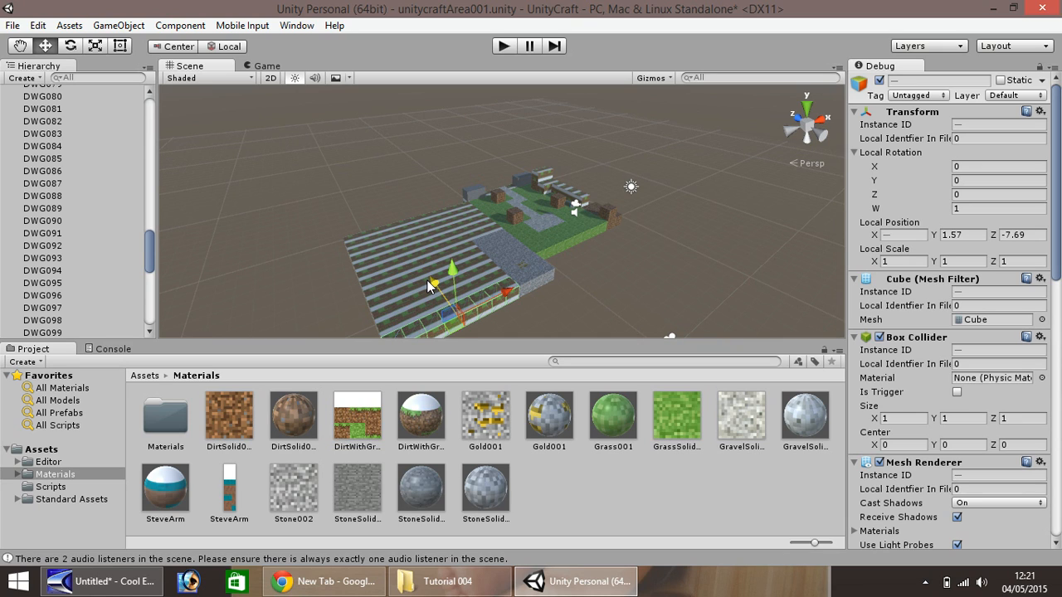
{"action": "scroll", "coordinate": [427, 280], "scroll_direction": "down", "scroll_amount": 2}
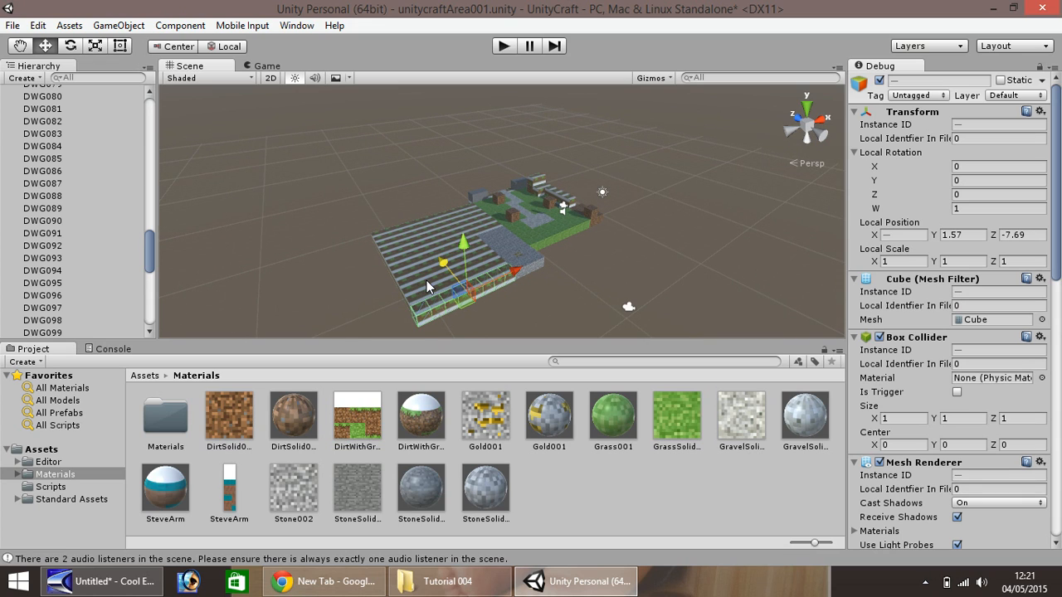
{"action": "scroll", "coordinate": [426, 282], "scroll_direction": "down", "scroll_amount": 1}
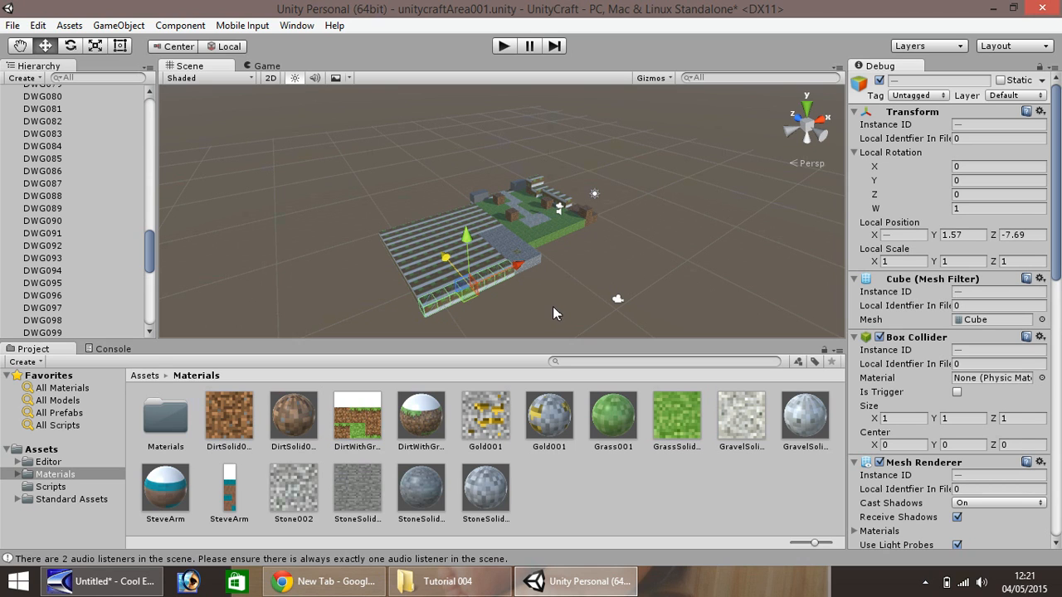
Play-test the scene with the extended dirt-grass platform, looking around from the grass area, and stop the game
{"action": "scroll", "coordinate": [523, 294], "scroll_direction": "up", "scroll_amount": 6}
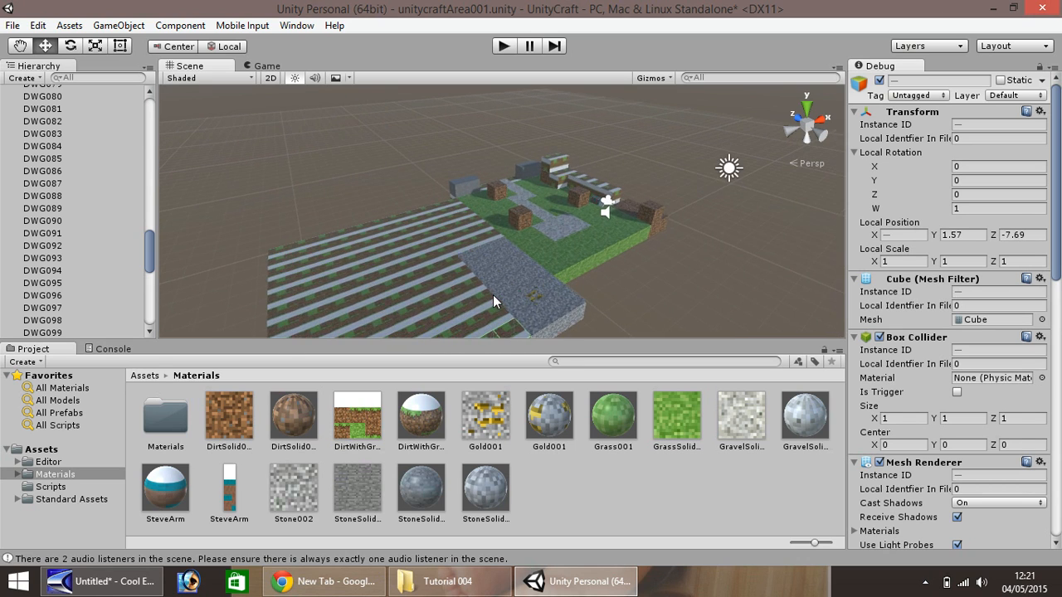
{"action": "scroll", "coordinate": [496, 295], "scroll_direction": "down", "scroll_amount": 3}
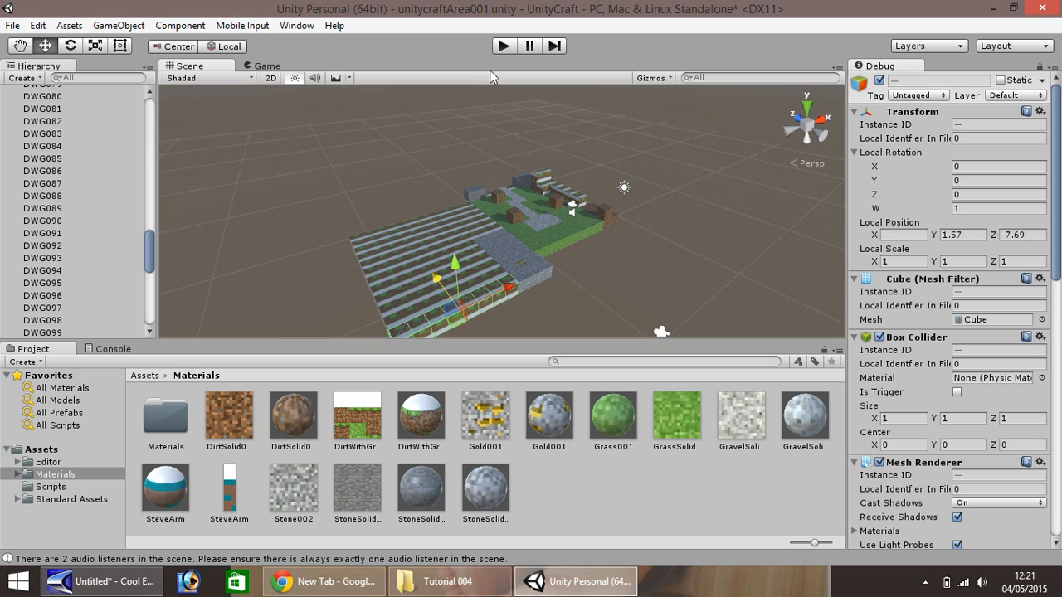
{"action": "left_click", "coordinate": [502, 47]}
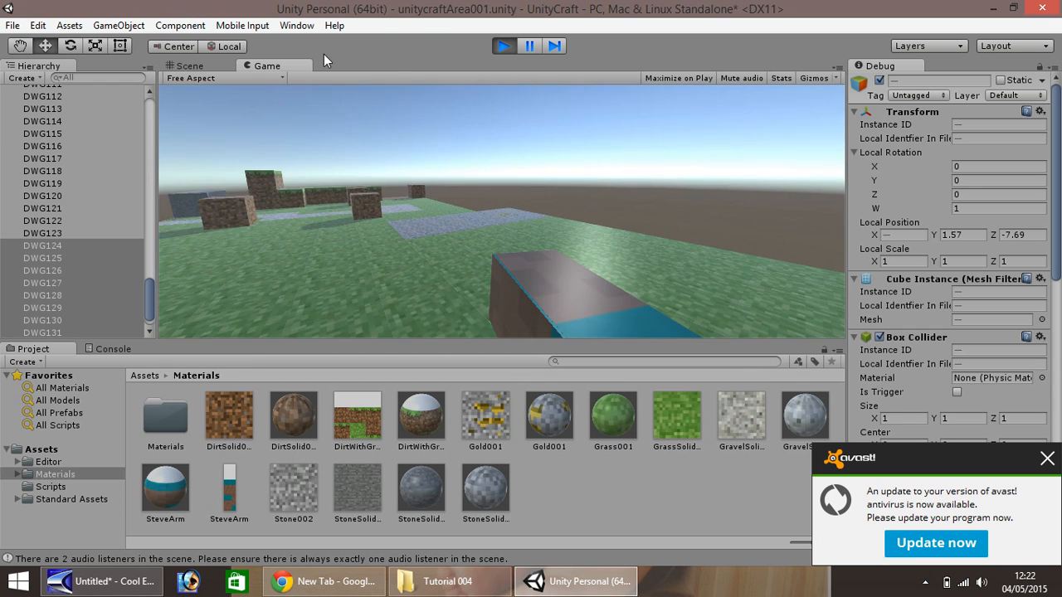
{"action": "left_click", "coordinate": [504, 46]}
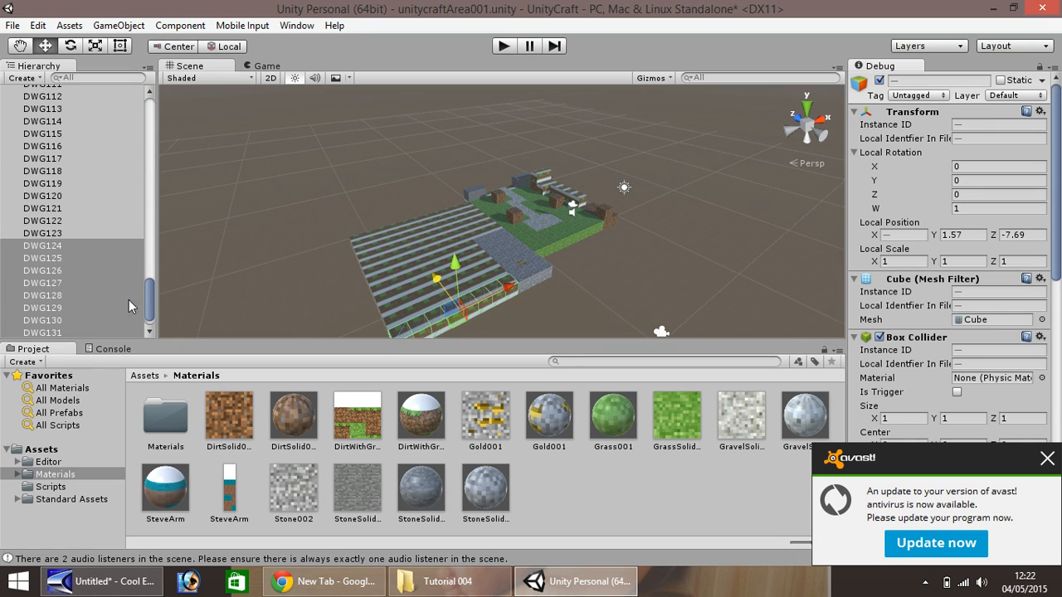
Collapse the DirtGrassBlocks group in the object hierarchy
{"action": "left_click_drag", "start_coordinate": [150, 303], "coordinate": [154, 158]}
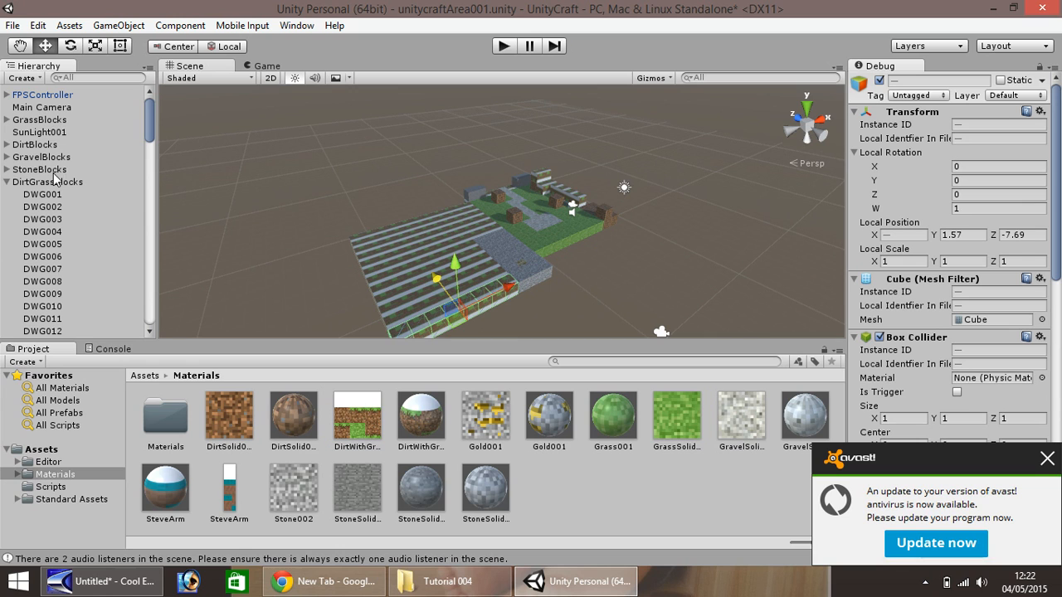
{"action": "left_click", "coordinate": [7, 182]}
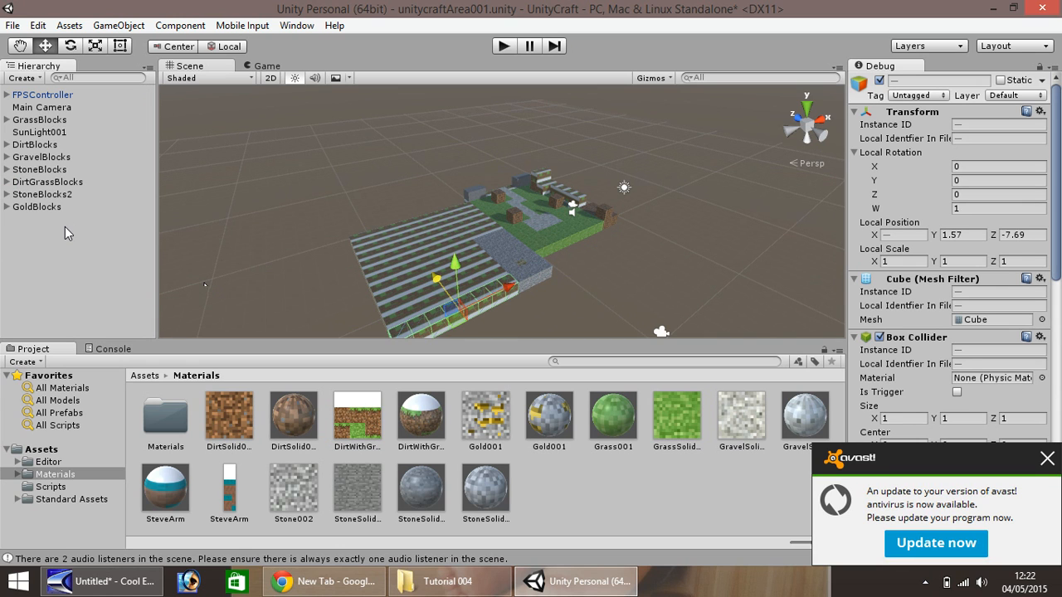
{"action": "scroll", "coordinate": [581, 226], "scroll_direction": "up", "scroll_amount": 10}
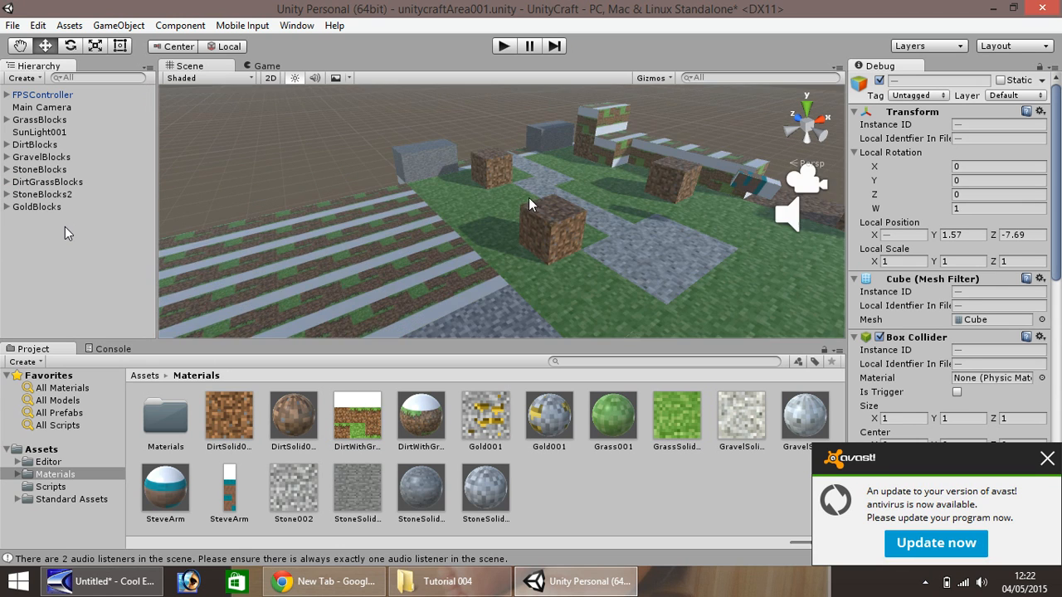
{"action": "left_click", "coordinate": [19, 46]}
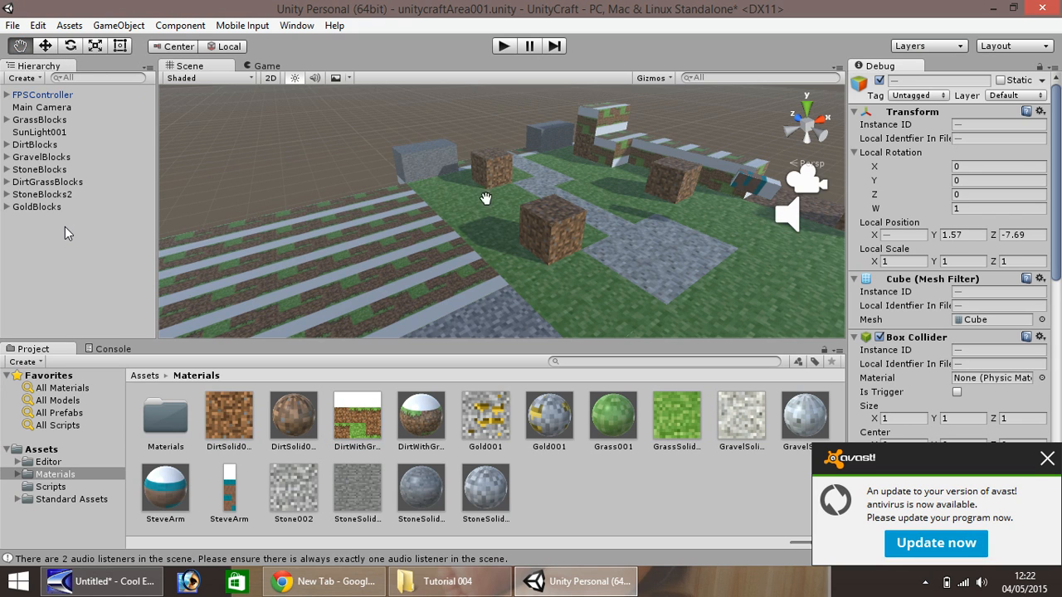
{"action": "left_click_drag", "start_coordinate": [485, 199], "coordinate": [452, 211]}
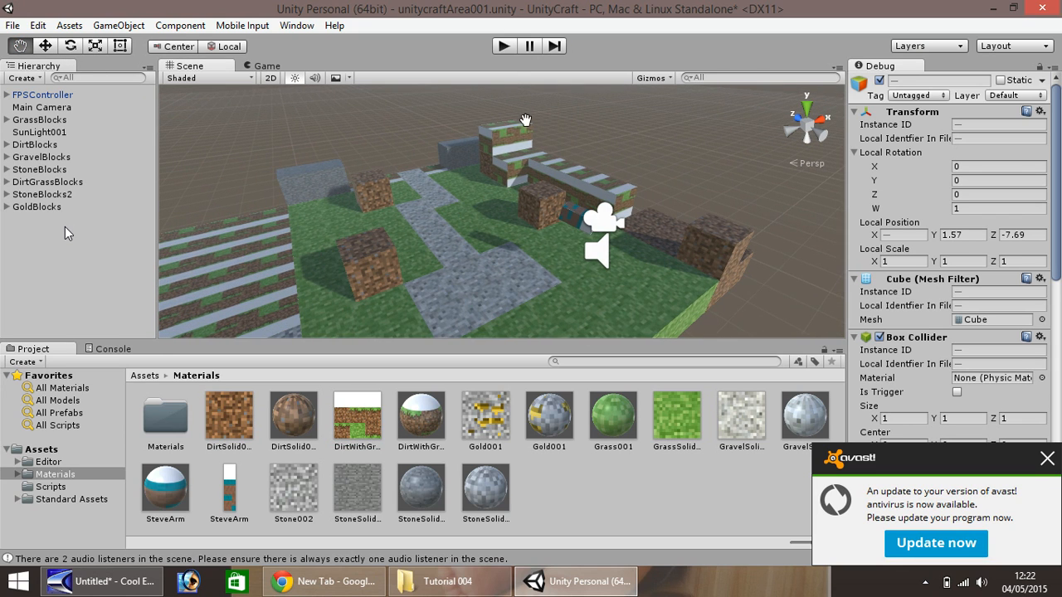
{"action": "left_click", "coordinate": [45, 46]}
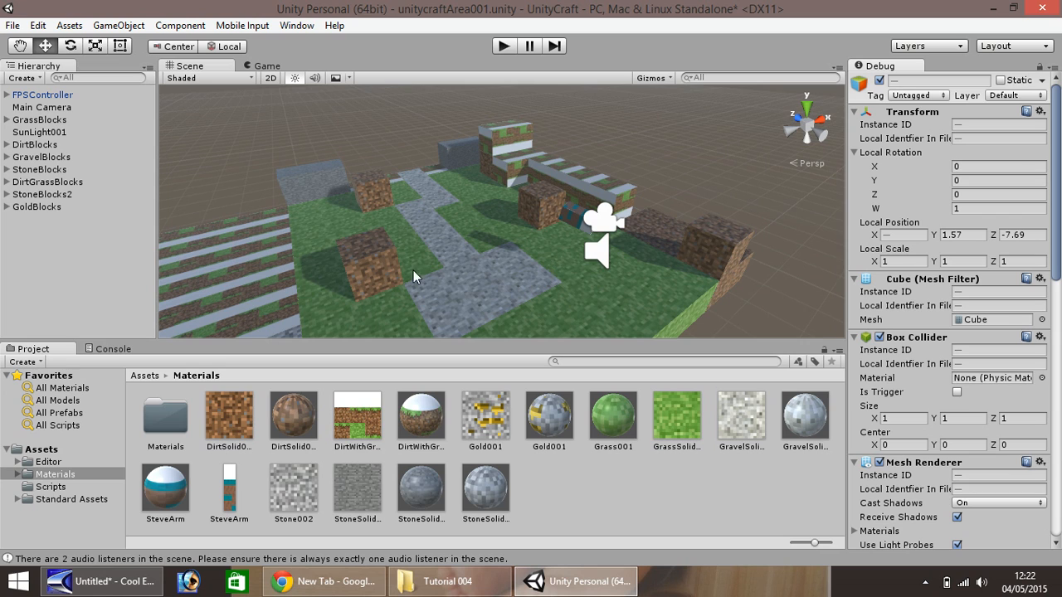
{"action": "scroll", "coordinate": [381, 277], "scroll_direction": "down", "scroll_amount": 8}
{"action": "scroll", "coordinate": [382, 275], "scroll_direction": "down", "scroll_amount": 3}
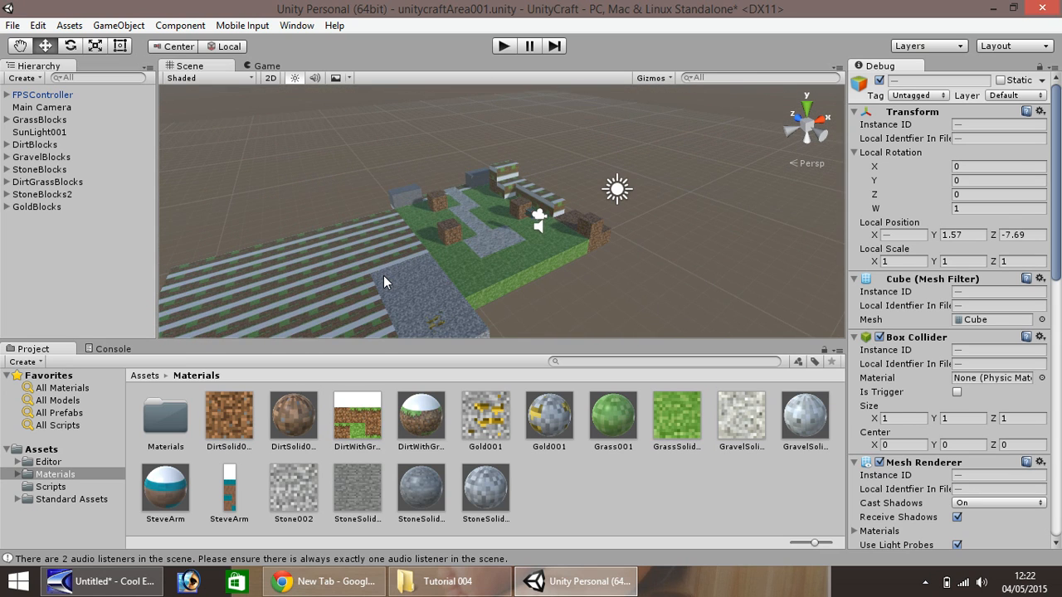